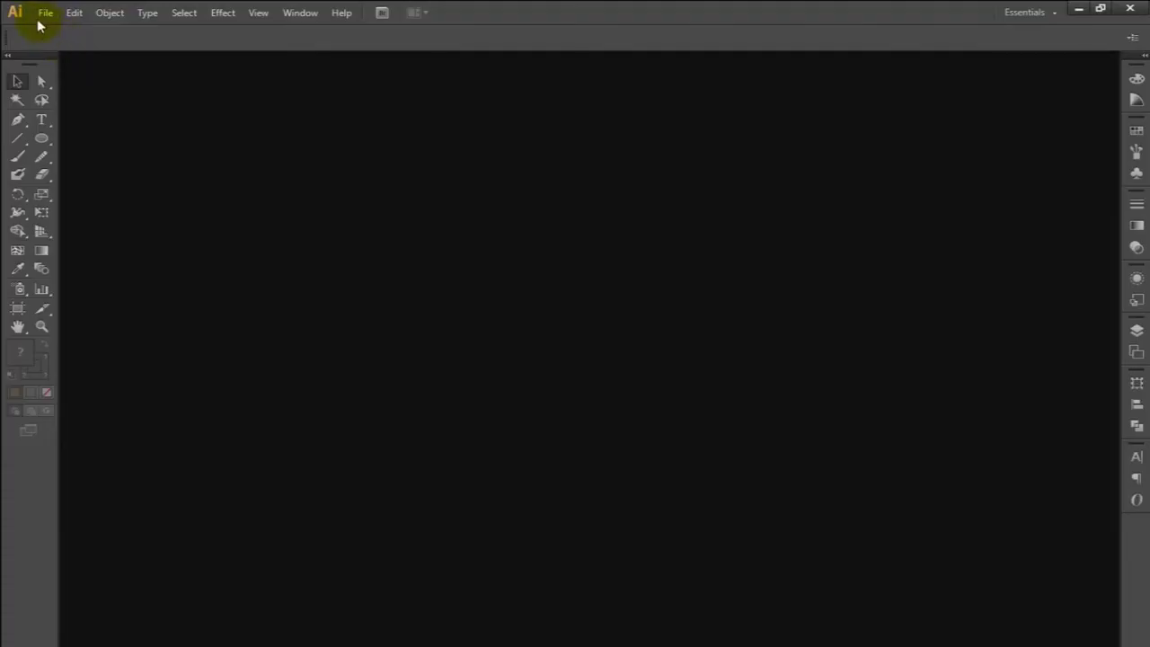
Step: Open the New Document dialog from the File menu
left_click(43, 13)
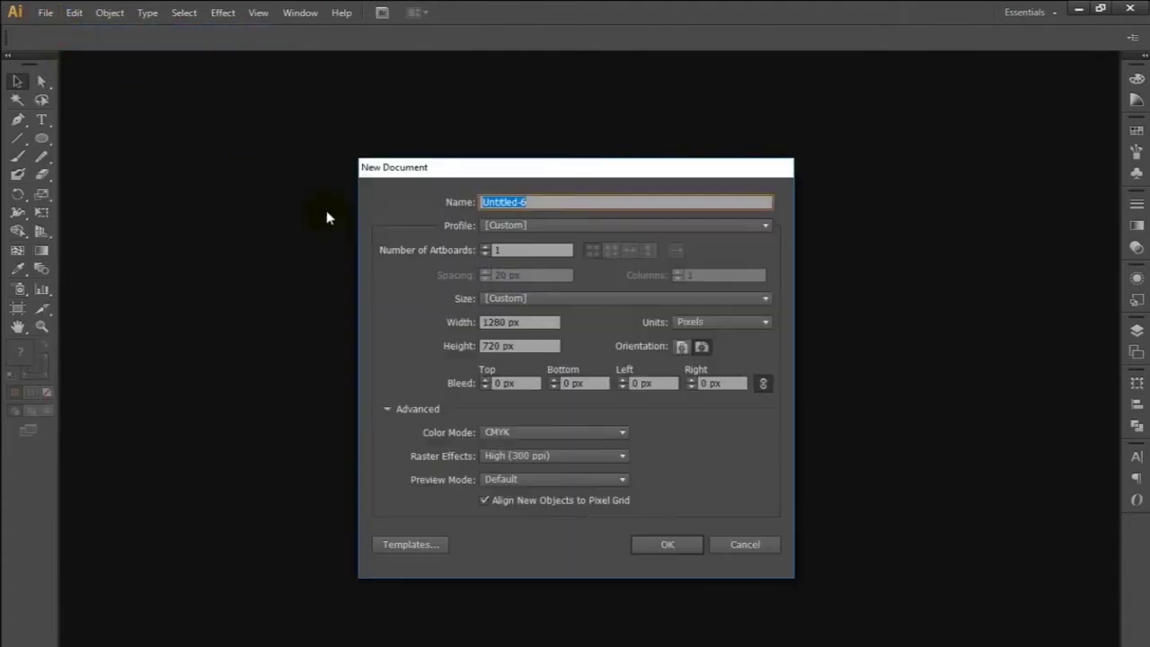
Step: Create a new 1280 × 720 px document
left_click(537, 324)
left_click(532, 345)
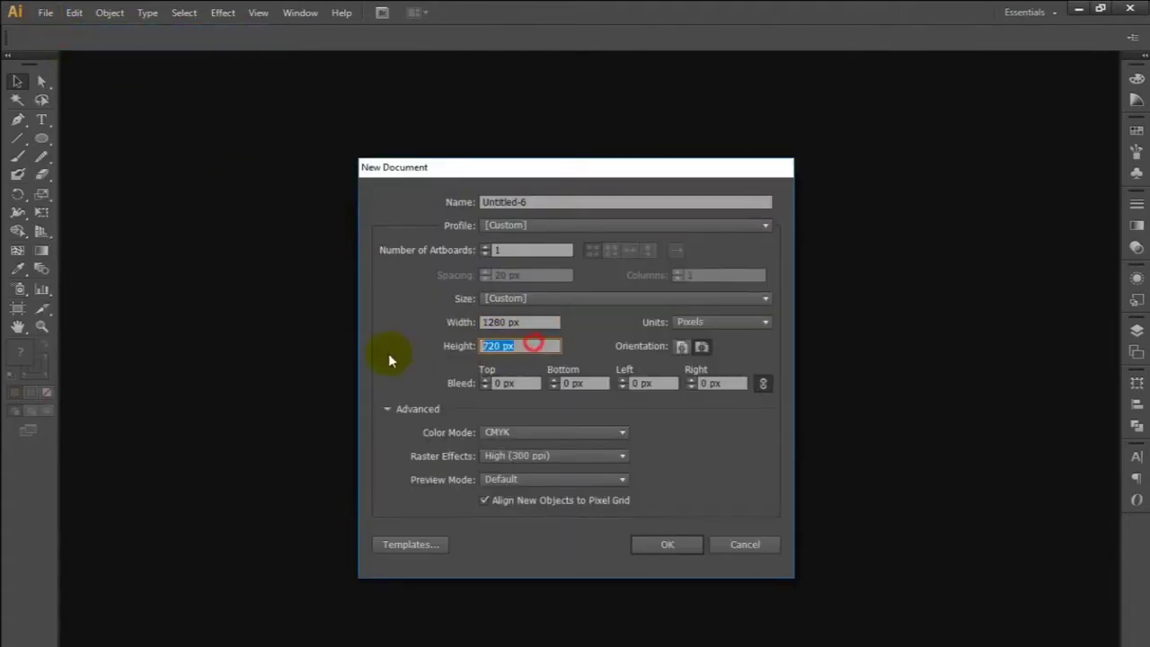
left_click(674, 540)
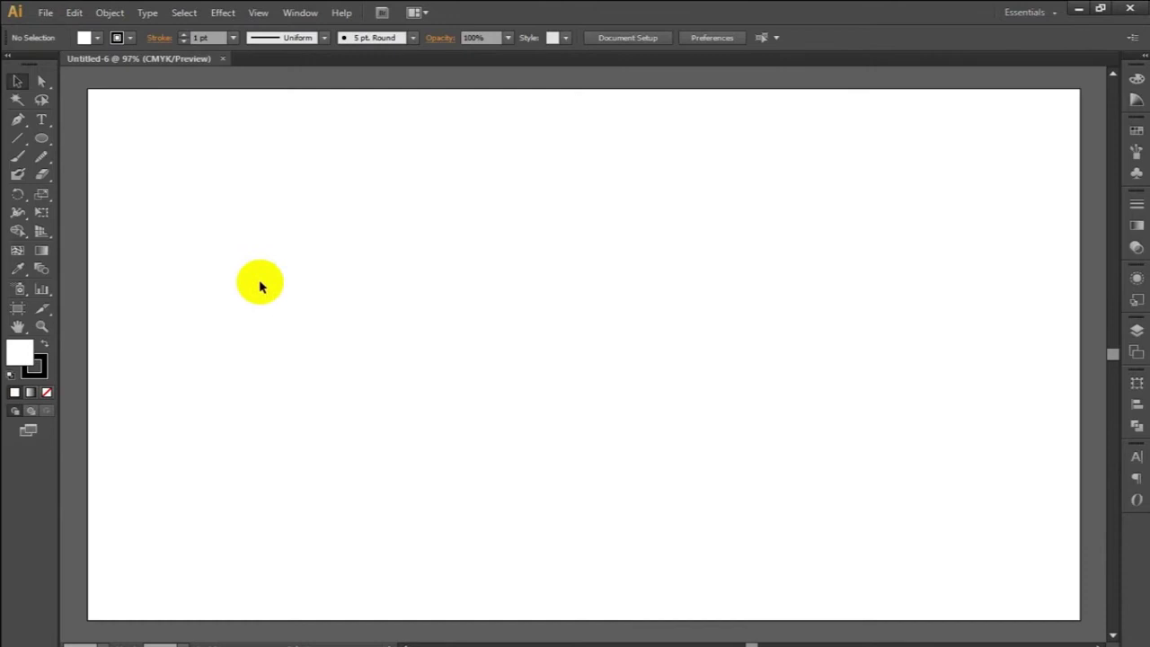
Step: Set up the Ellipse Tool with the 3 pt. Oval brush, no fill and a red stroke
left_click_drag(45, 141, 100, 175)
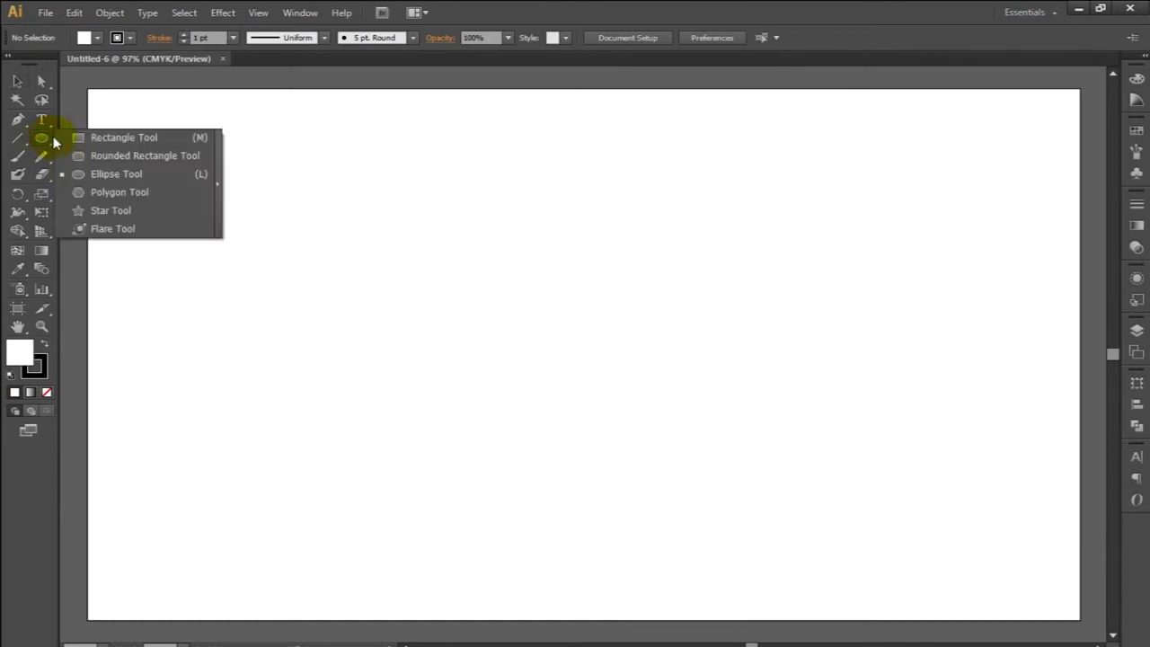
left_click(99, 173)
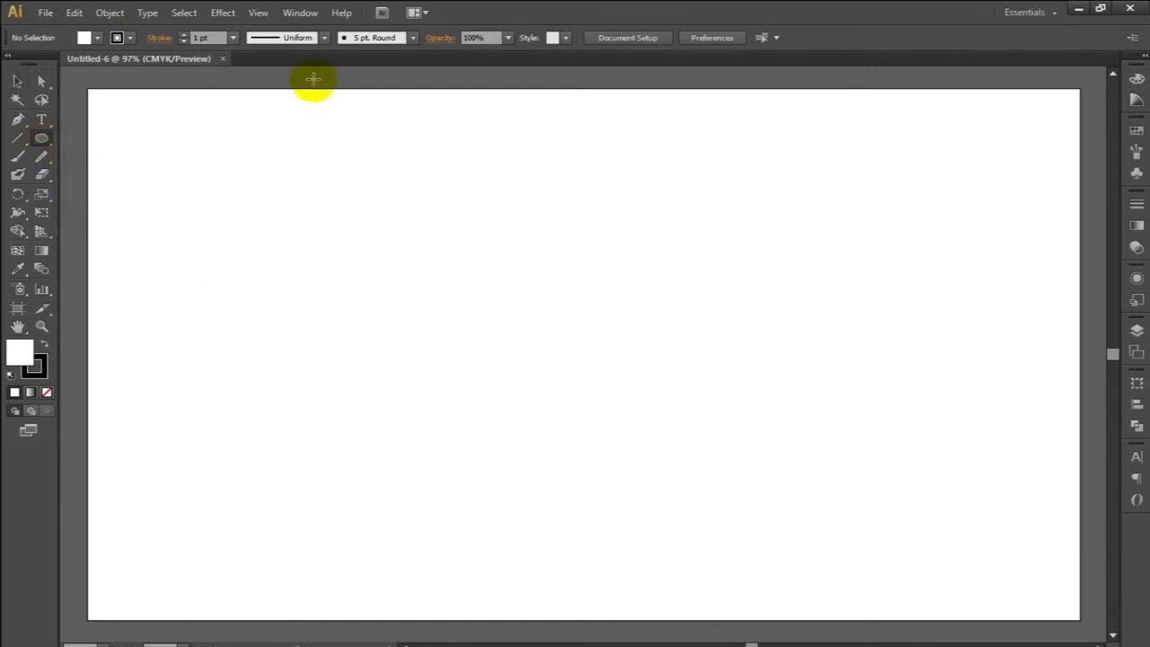
left_click(412, 39)
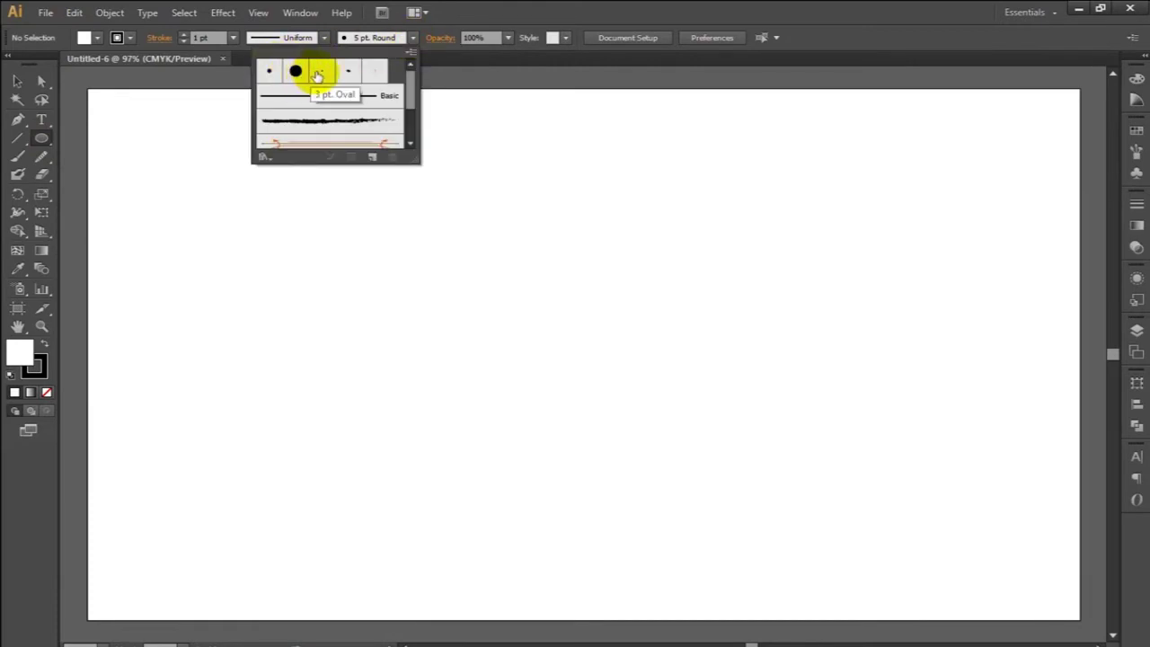
left_click(500, 14)
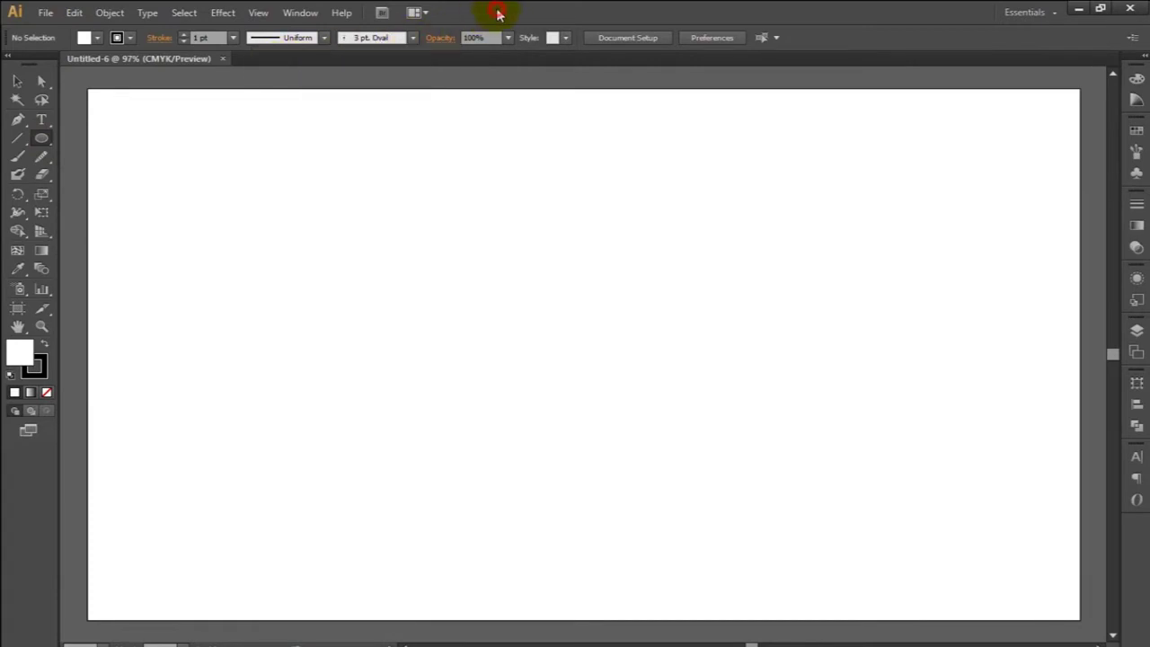
left_click(87, 40)
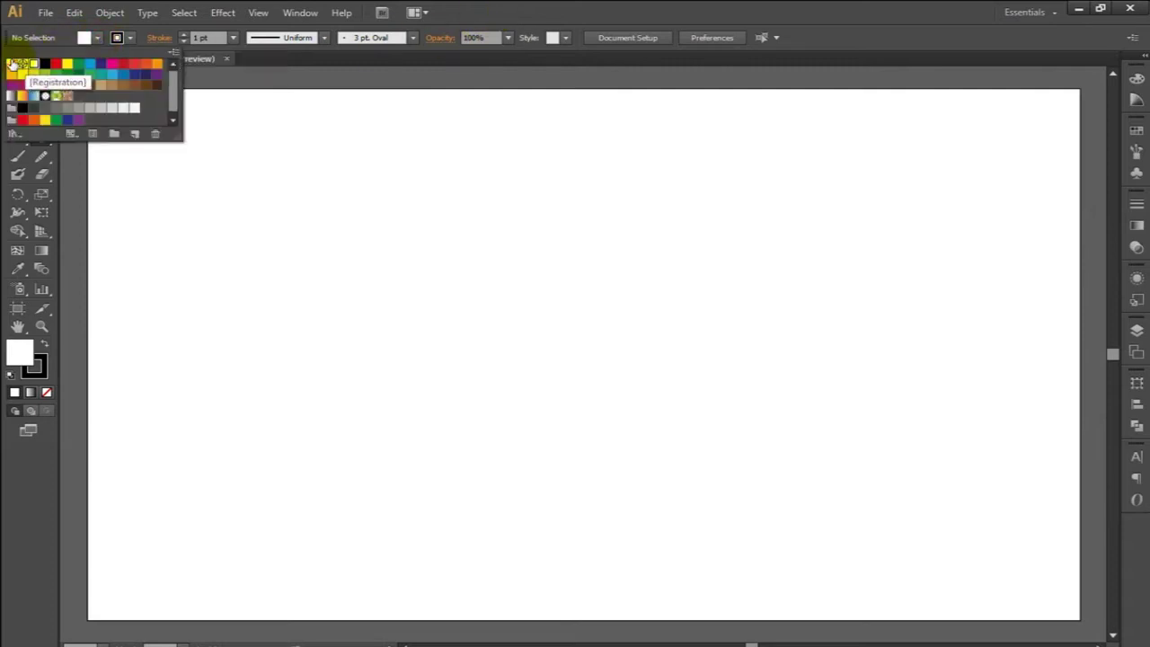
left_click(130, 38)
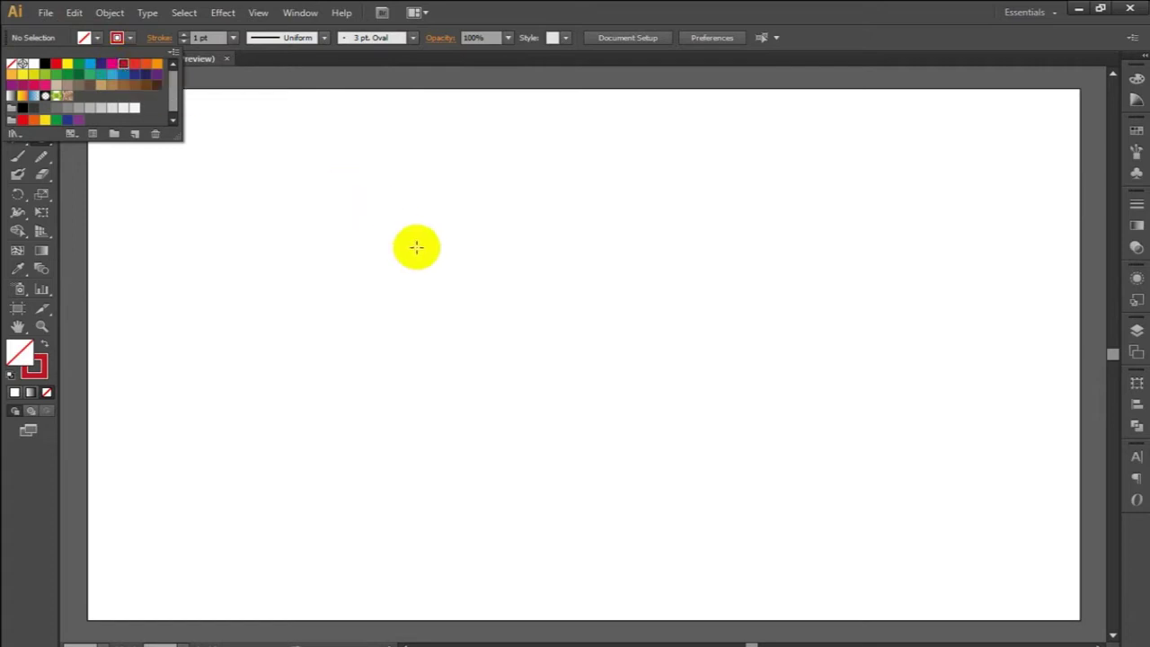
Step: Draw a 300 × 300 px circle on the artboard
left_click(494, 313)
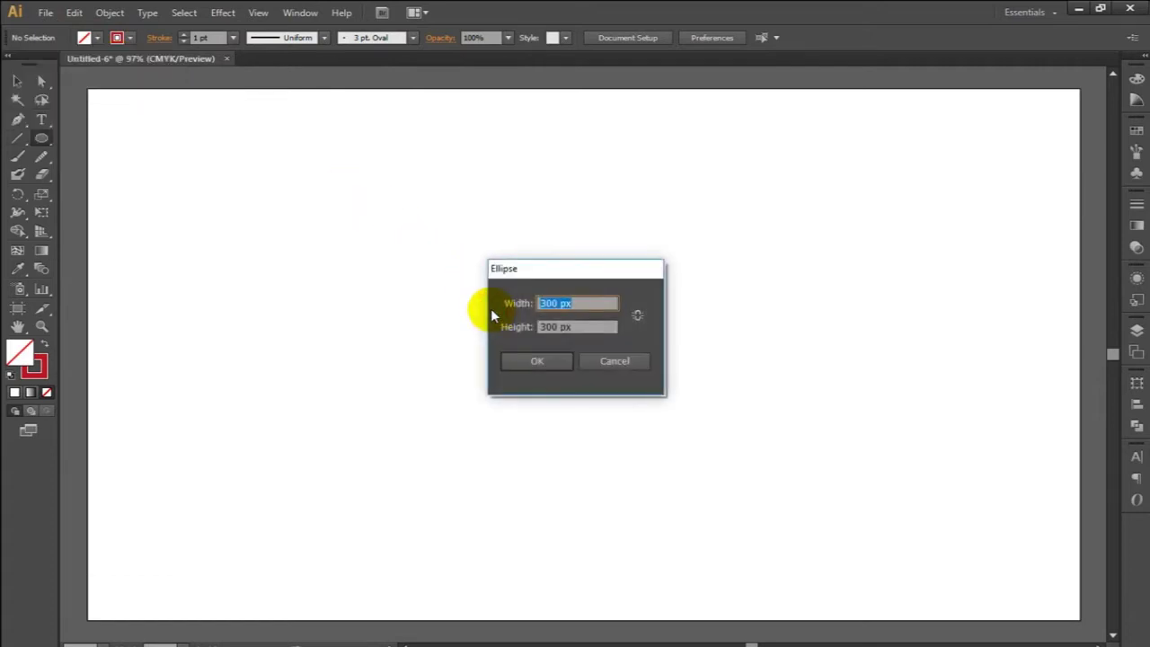
key("Tab")
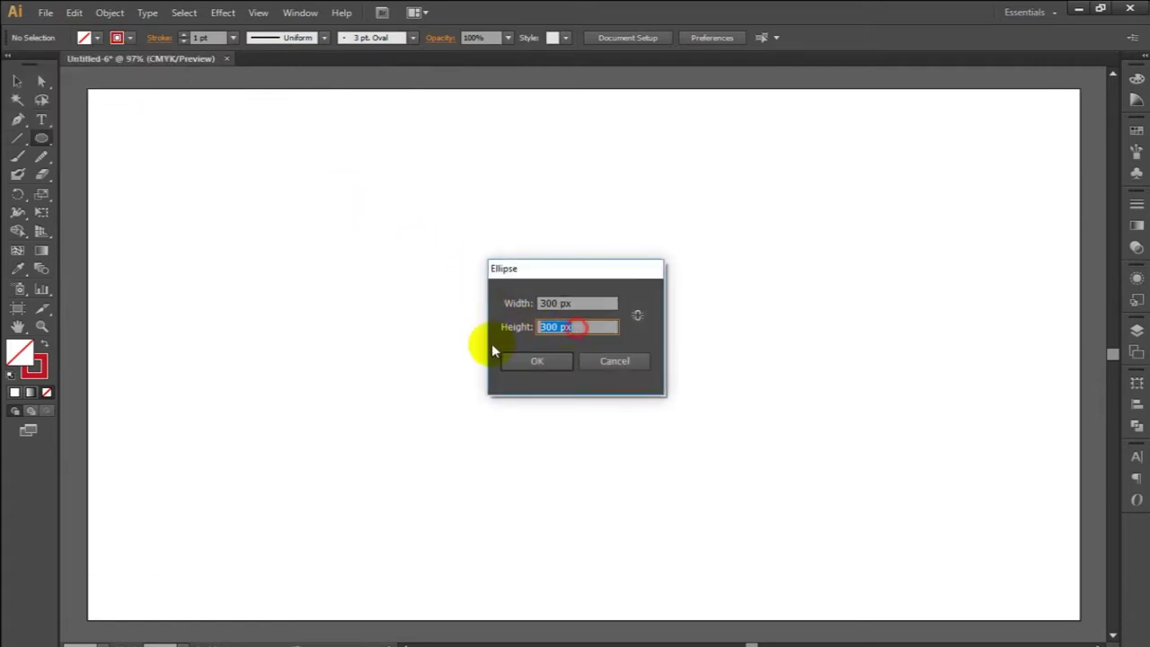
left_click(527, 362)
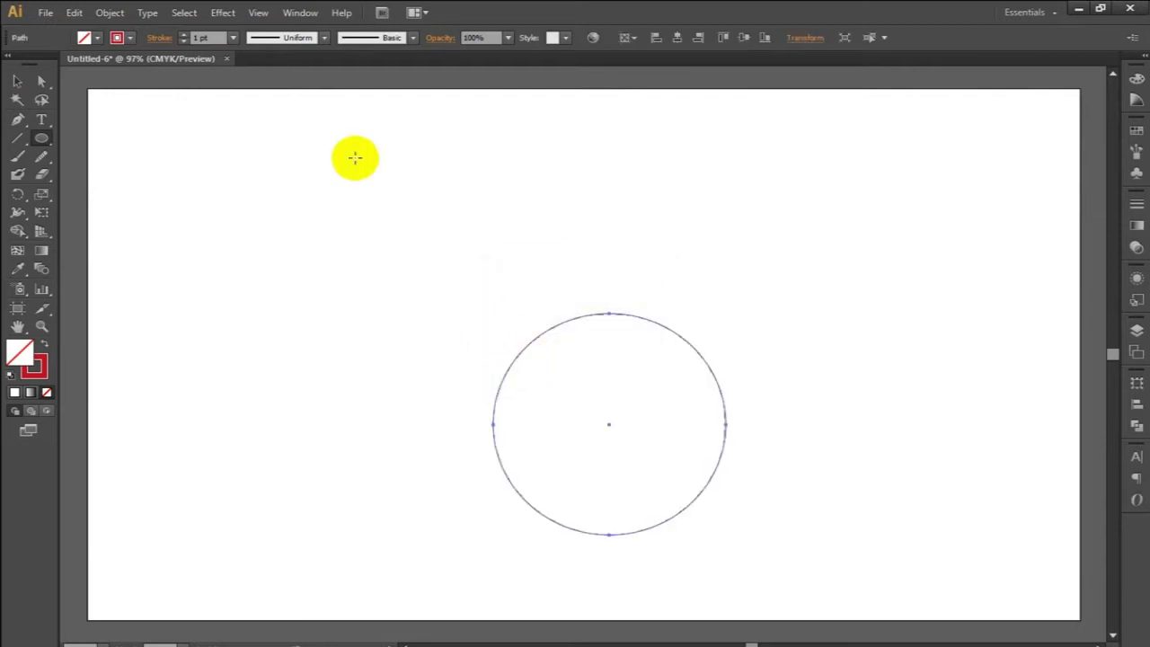
Step: Set the circle's stroke to 4 pt and centre it horizontally and vertically on the artboard
left_click(184, 38)
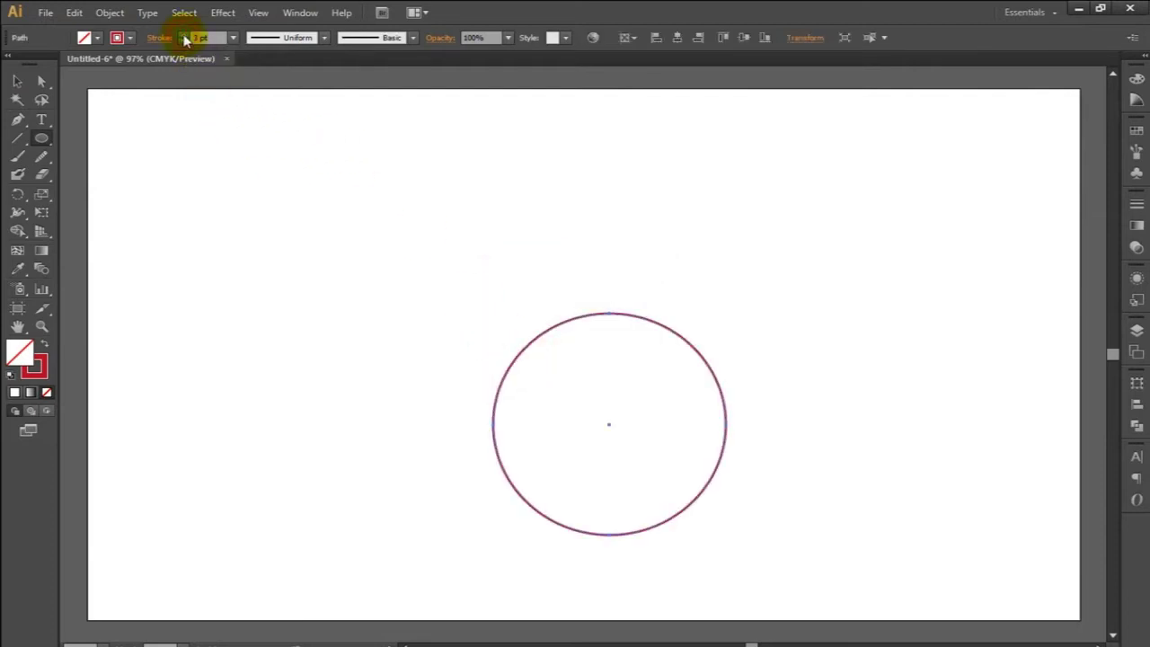
left_click(676, 38)
left_click(744, 39)
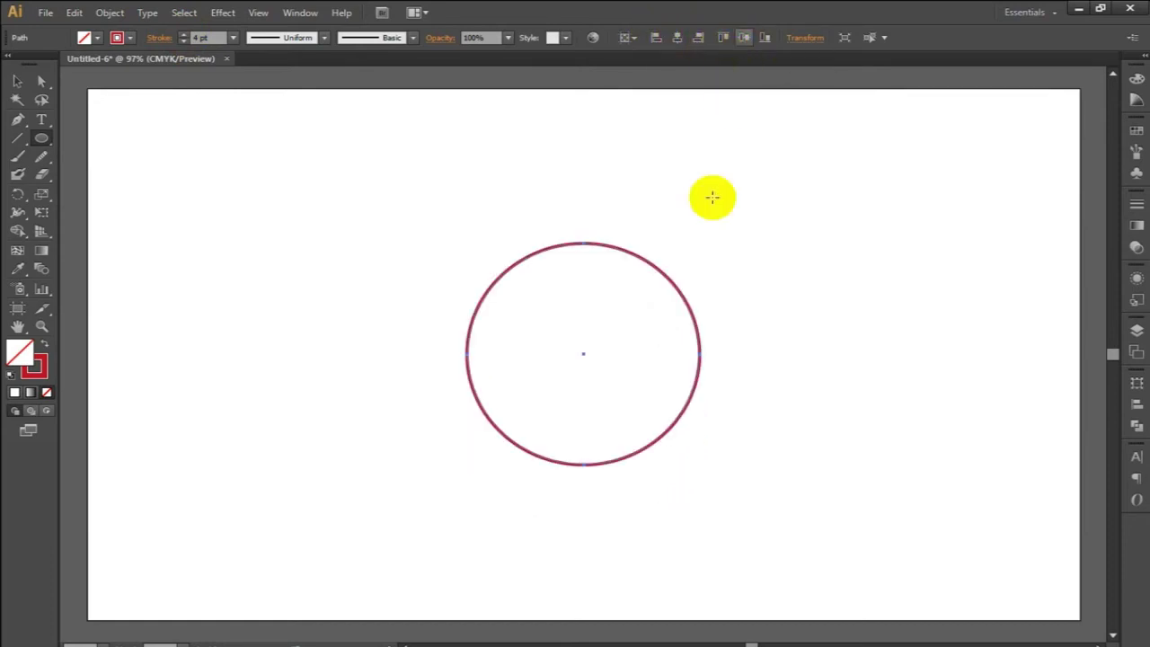
Step: Select the circle and zoom the view in to 150% around it
left_click(19, 80)
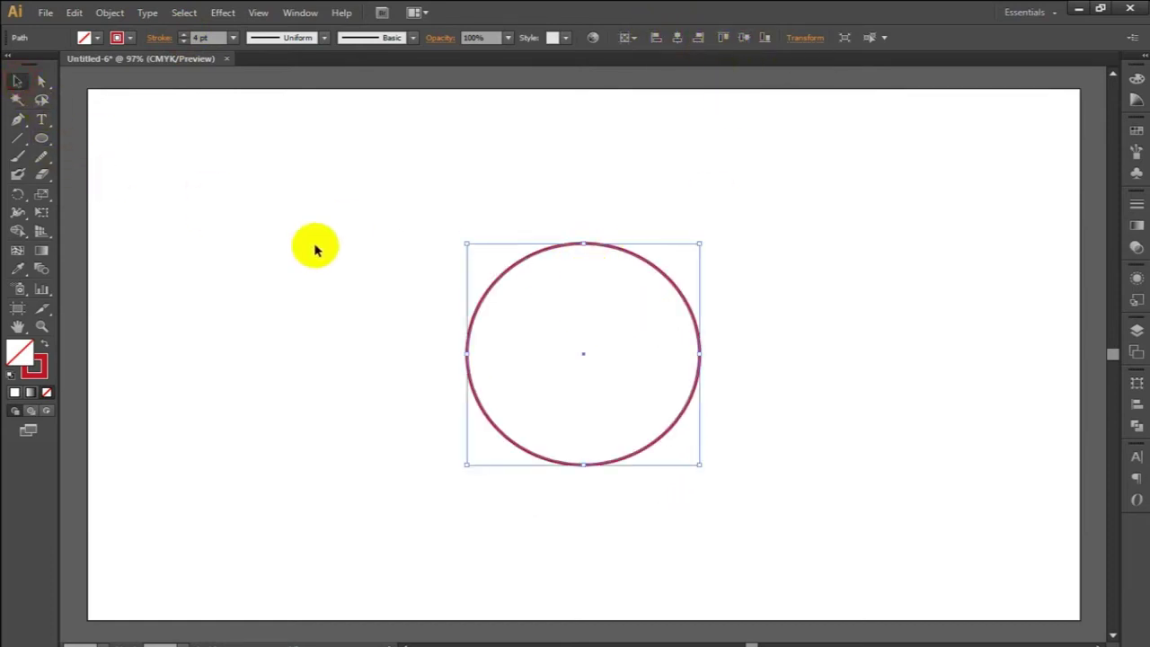
left_click(311, 239)
key("ctrl+plus")
key("ctrl+plus")
left_click(470, 231)
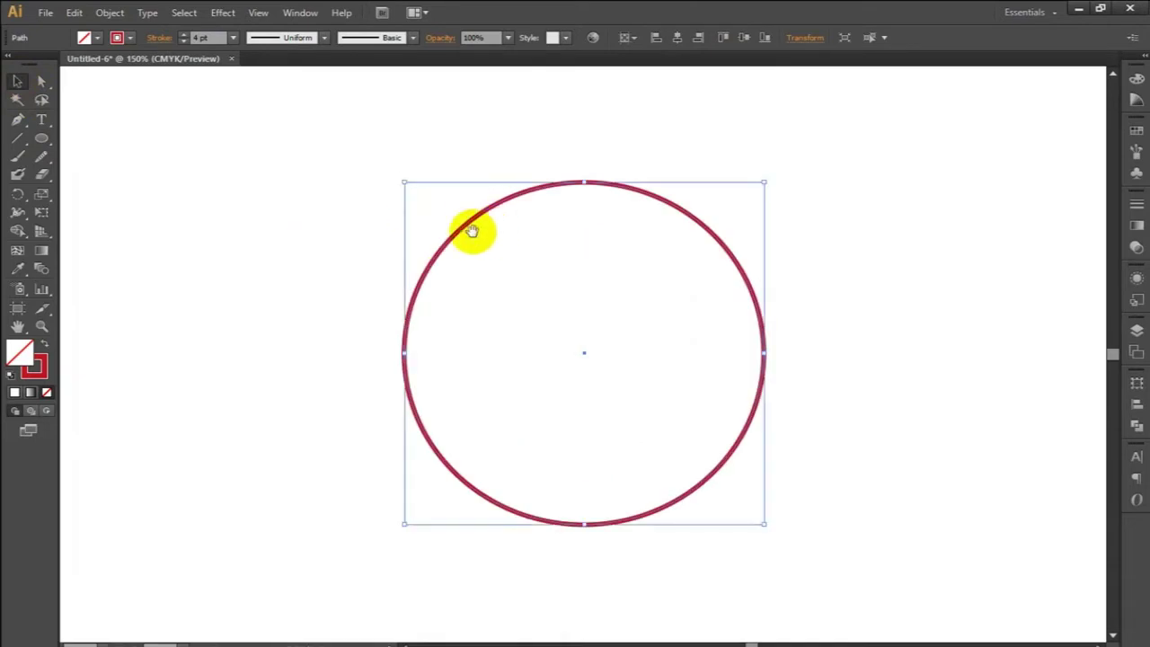
left_click(352, 239)
key("ctrl+a")
left_click(17, 118)
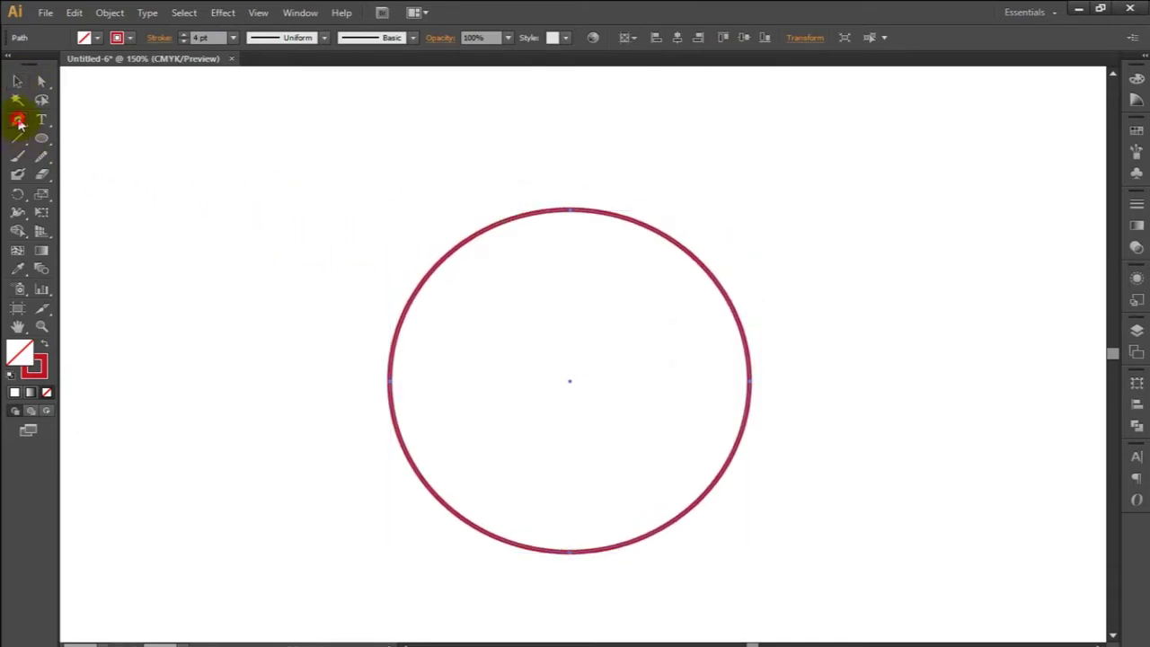
Step: Try deleting and adding an anchor on the circle's left edge, undoing both
left_click(391, 382)
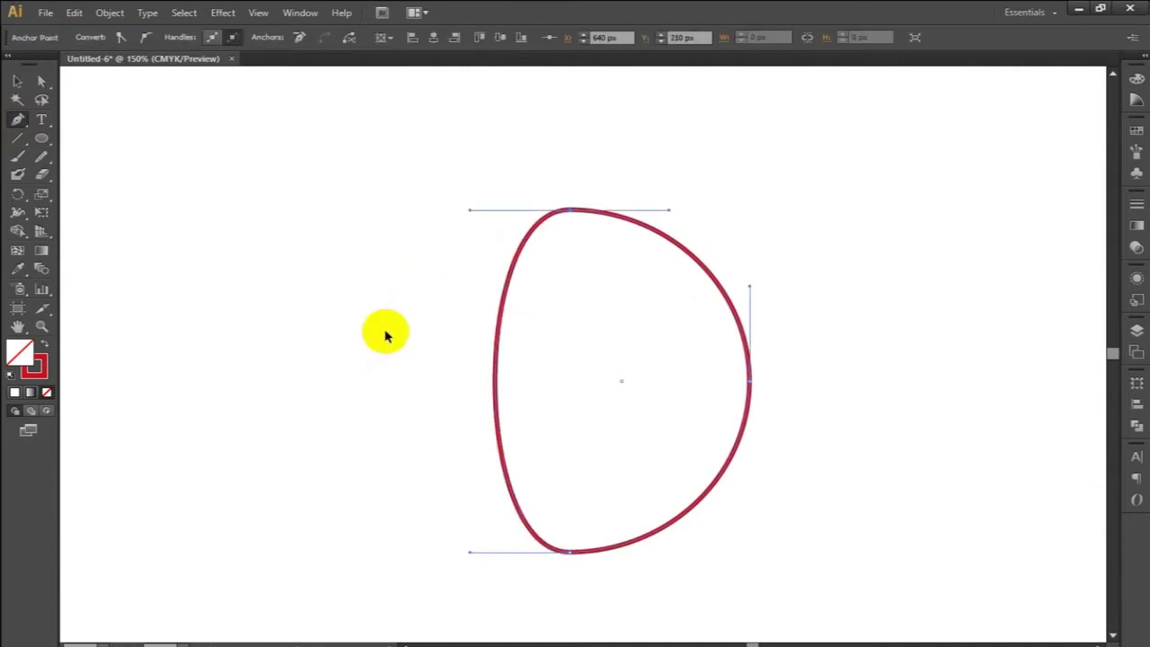
key("ctrl+z")
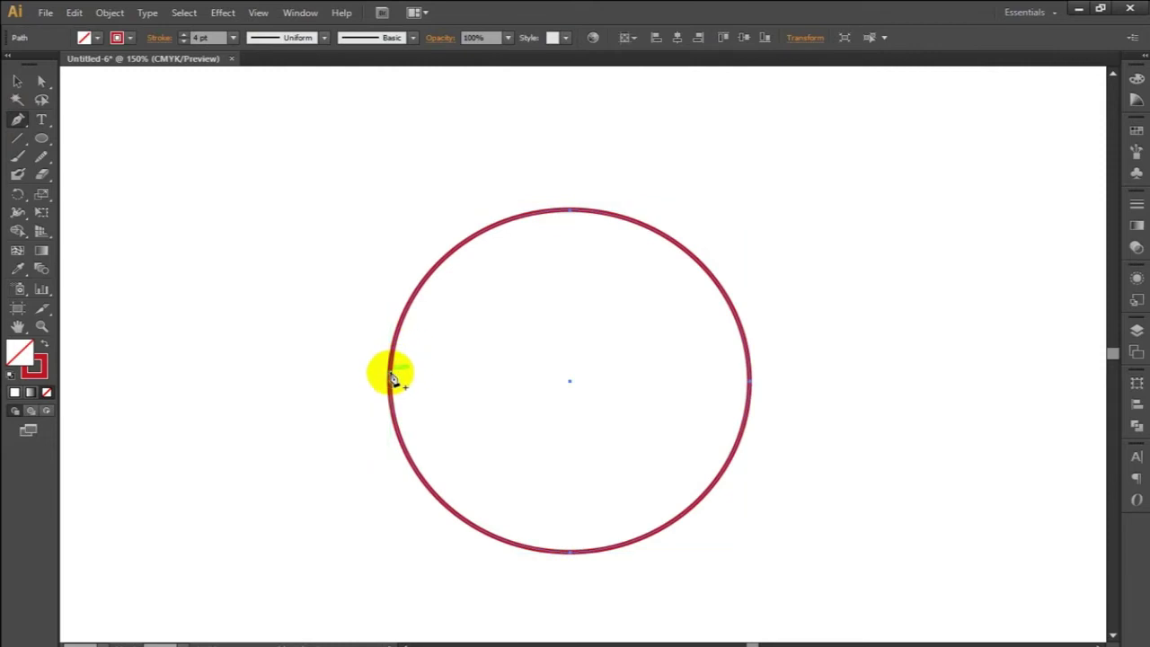
left_click(392, 378)
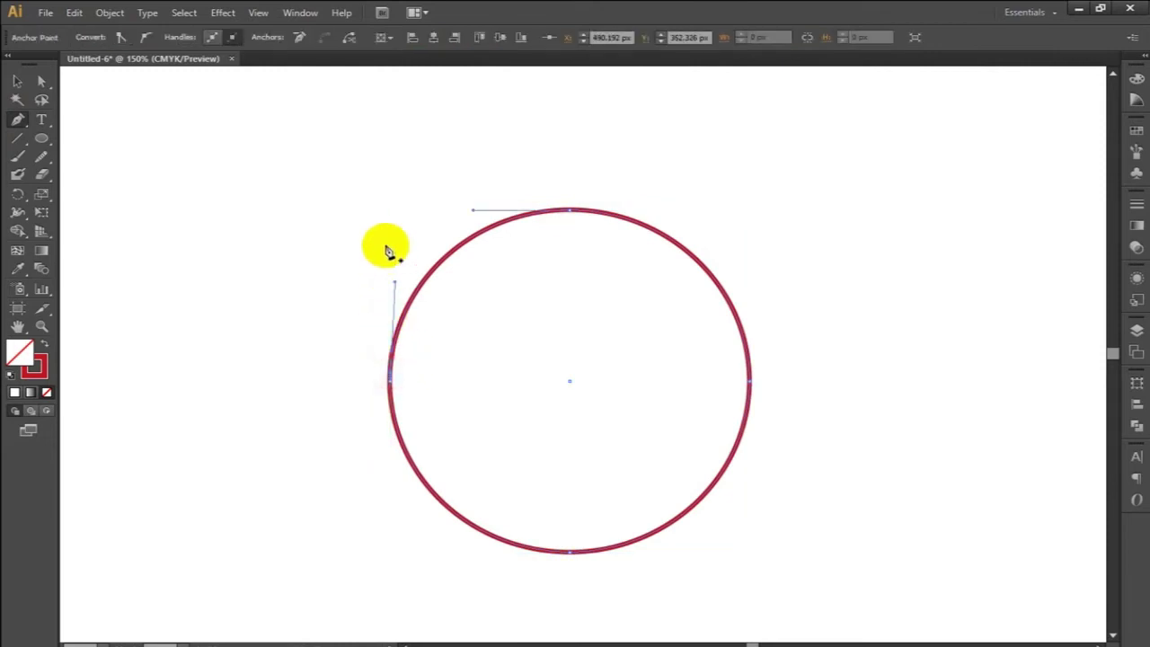
key("ctrl+z")
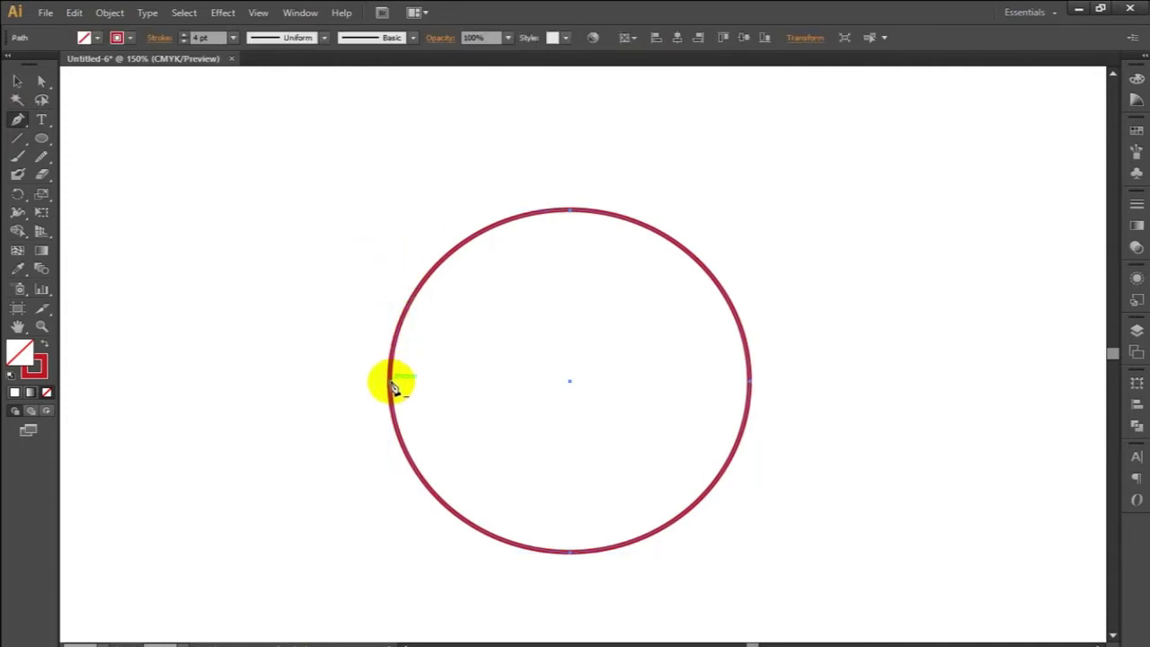
Step: Draw a pen path rising from the circle's left edge, hooking inside and sweeping past the lower right
left_click_drag(391, 381, 390, 139)
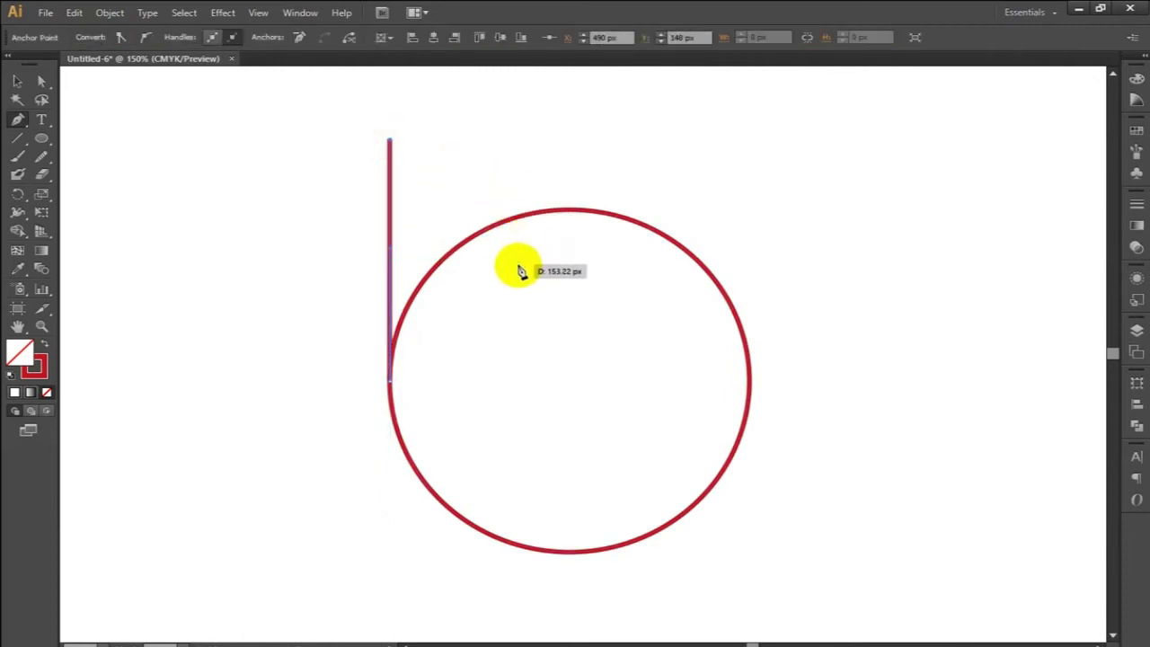
left_click_drag(534, 284, 559, 390)
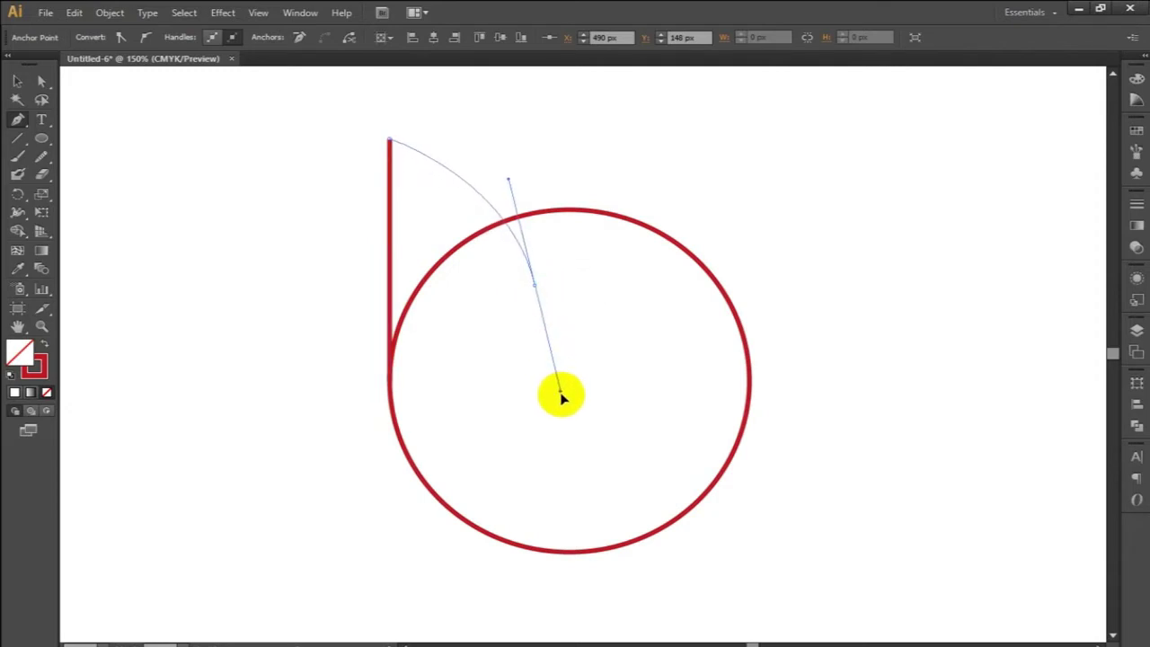
left_click(535, 285)
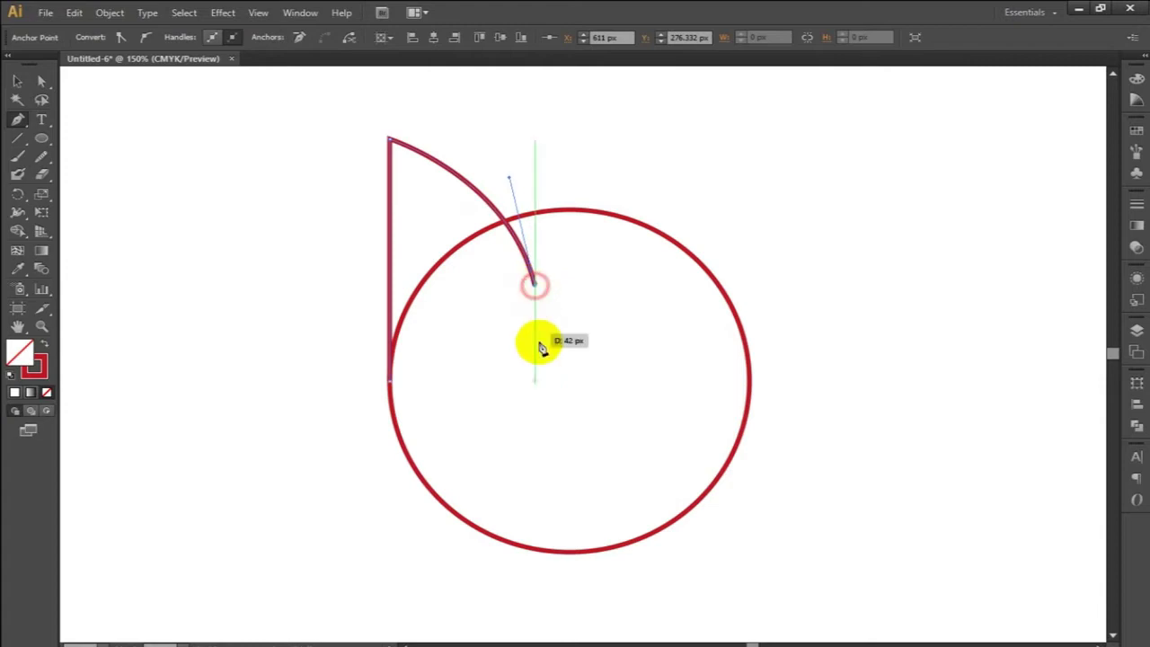
mouse_move(569, 462)
left_mouse_down()
mouse_move(663, 474)
mouse_move(678, 532)
left_mouse_up()
left_click(569, 462)
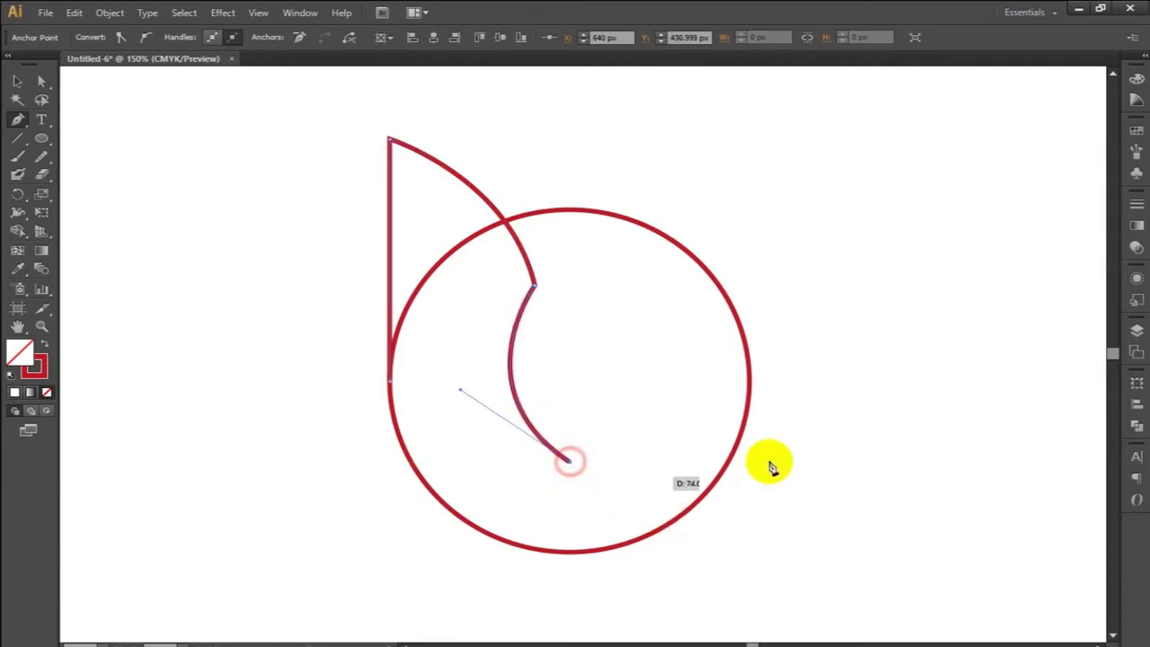
left_click_drag(747, 466, 853, 412)
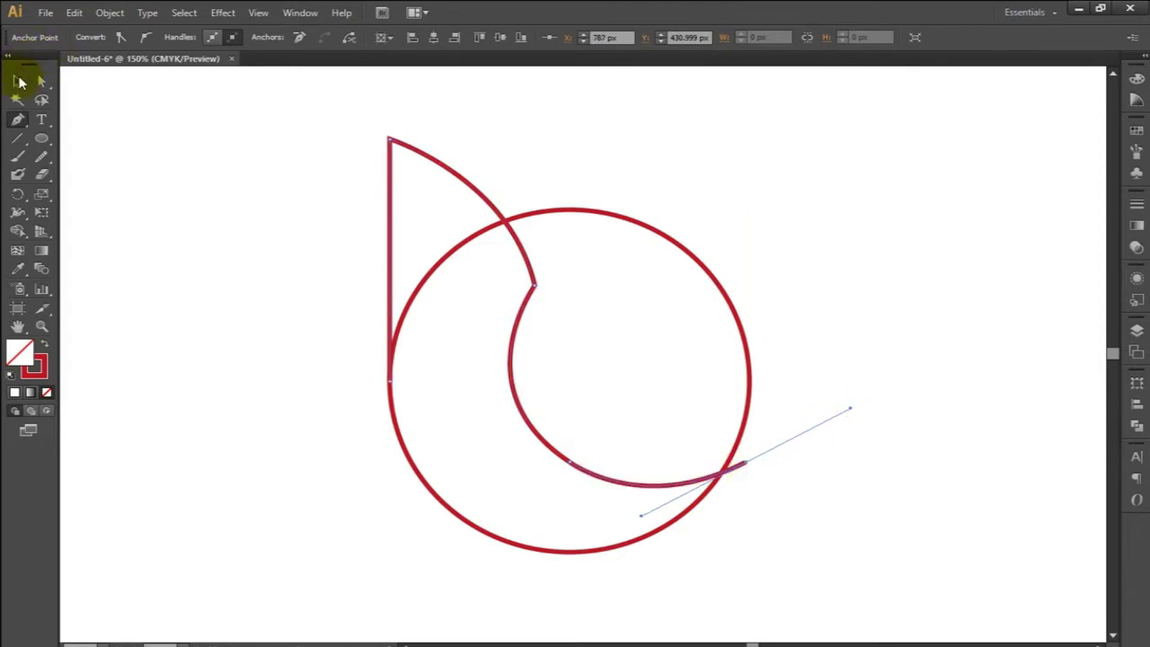
left_click(20, 82)
left_click(157, 185)
left_click(19, 121)
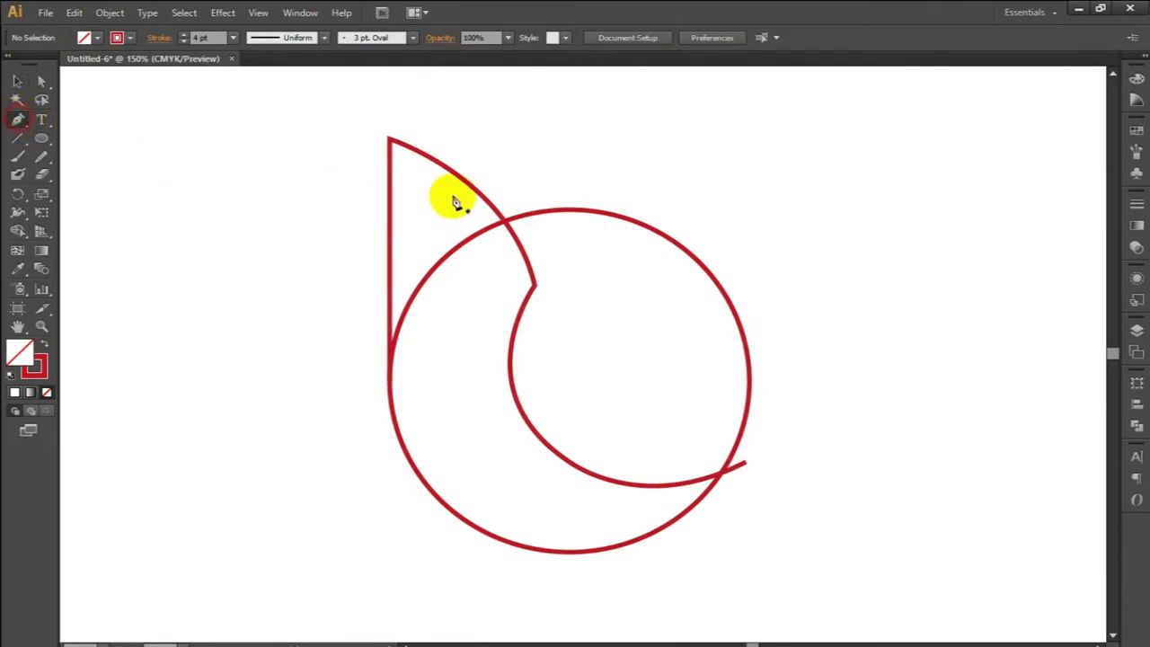
Step: Draw an inner hook curve from the circle's top down and around to end left of centre
left_click(507, 212)
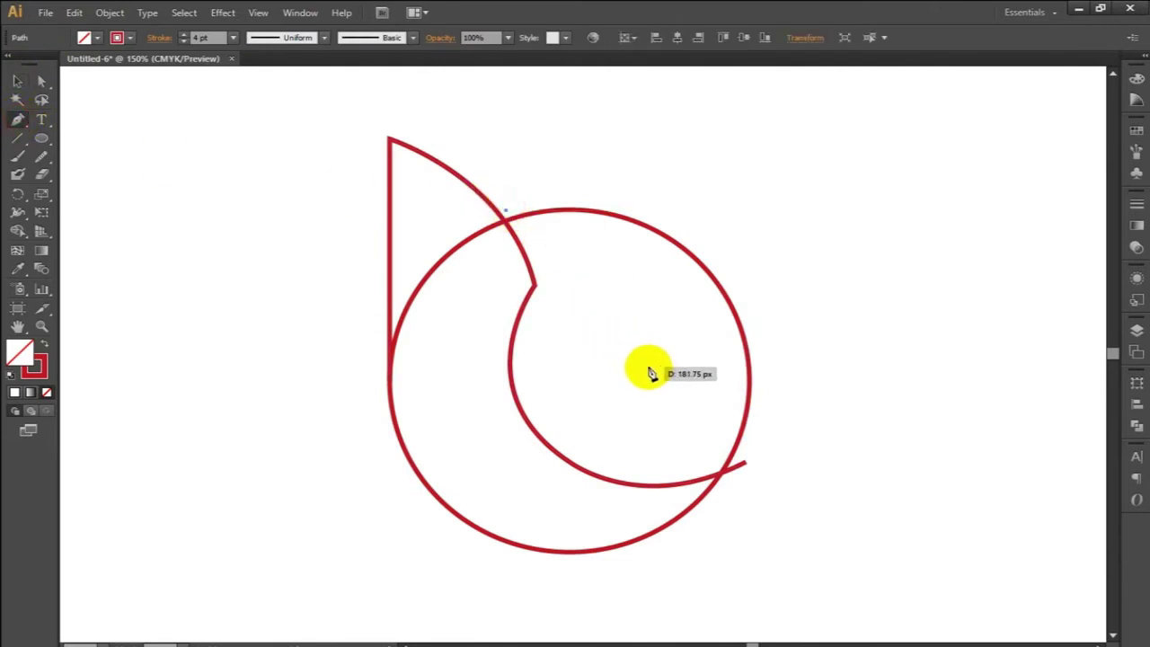
left_click_drag(640, 366, 633, 510)
mouse_move(640, 366)
left_mouse_down()
mouse_move(557, 420)
mouse_move(571, 418)
mouse_move(505, 399)
left_mouse_up()
left_click(569, 411)
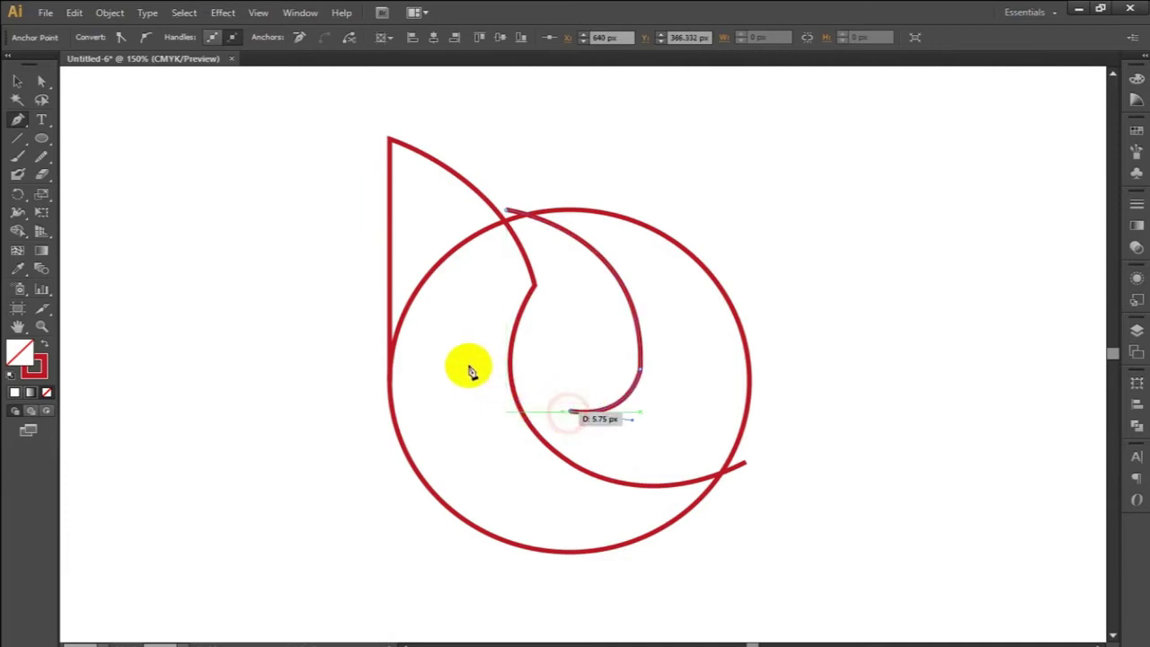
left_click_drag(497, 384, 485, 370)
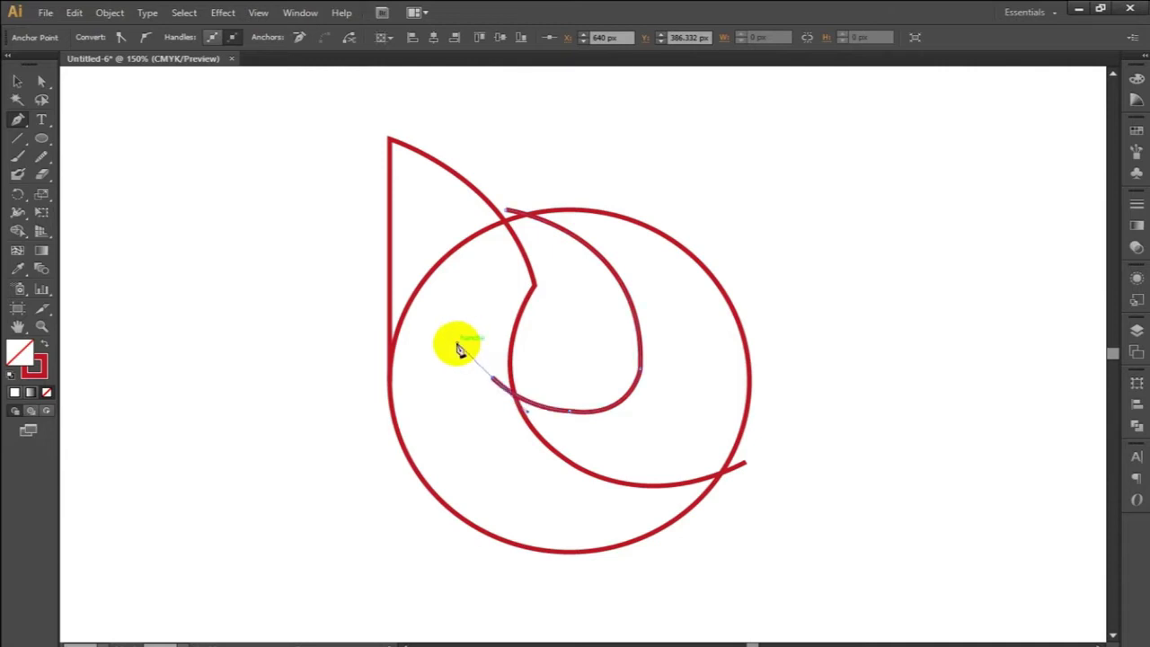
left_click(21, 85)
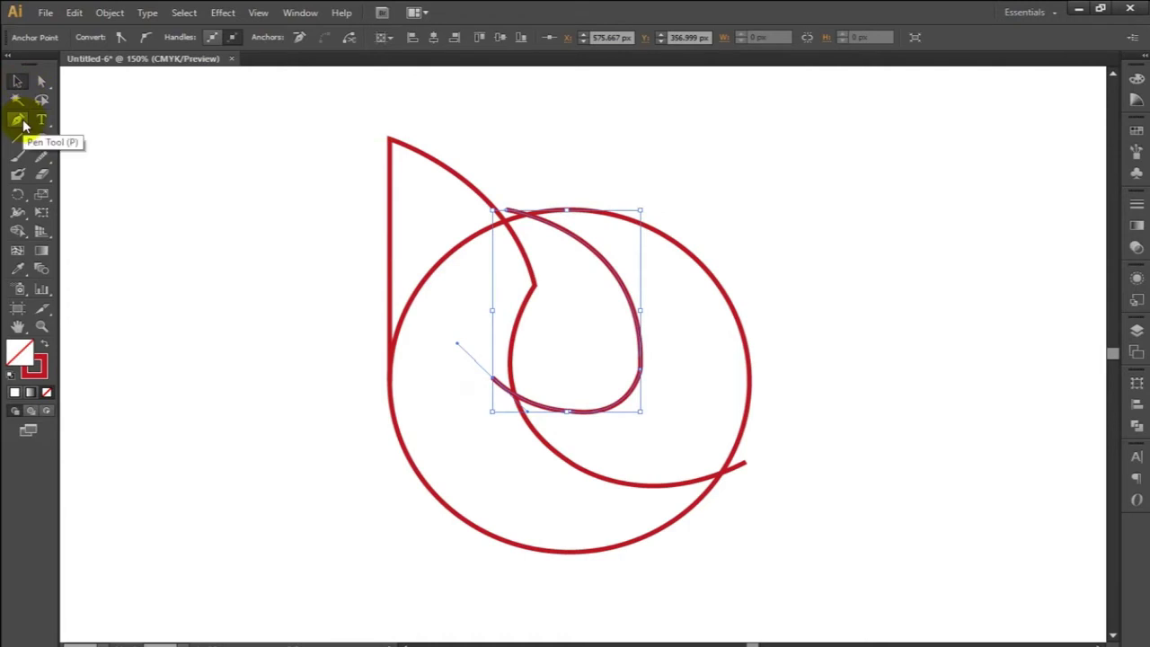
left_click(103, 144)
Step: Draw a curve from the circle's upper right sweeping down to the hook's bottom
left_click(20, 123)
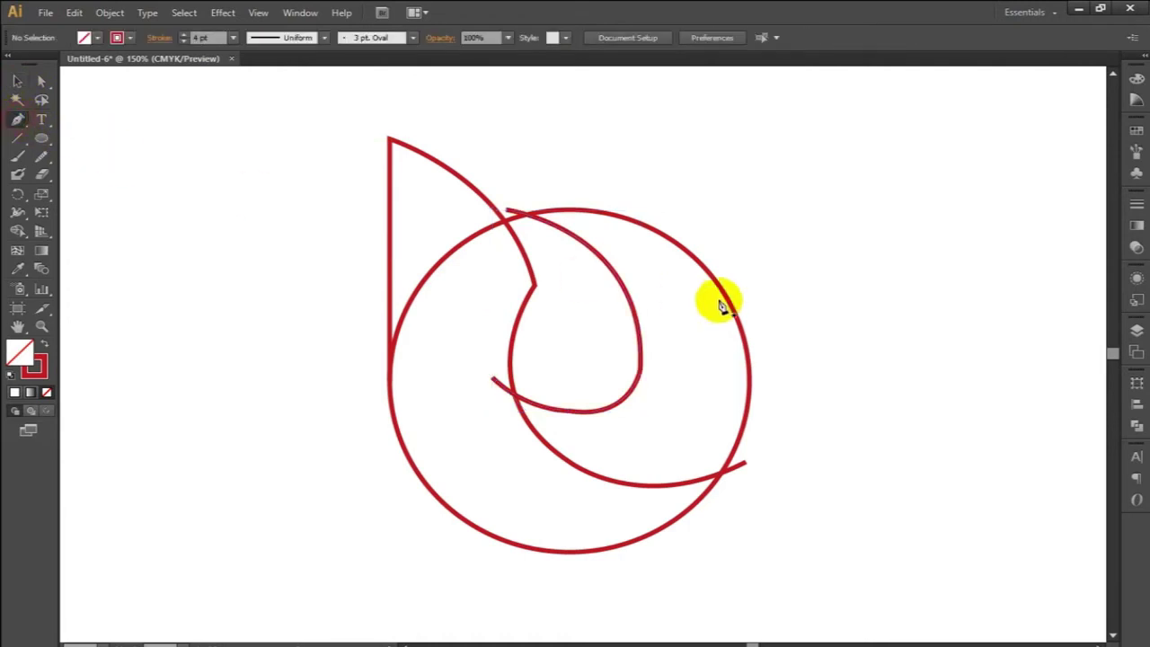
left_click(719, 257)
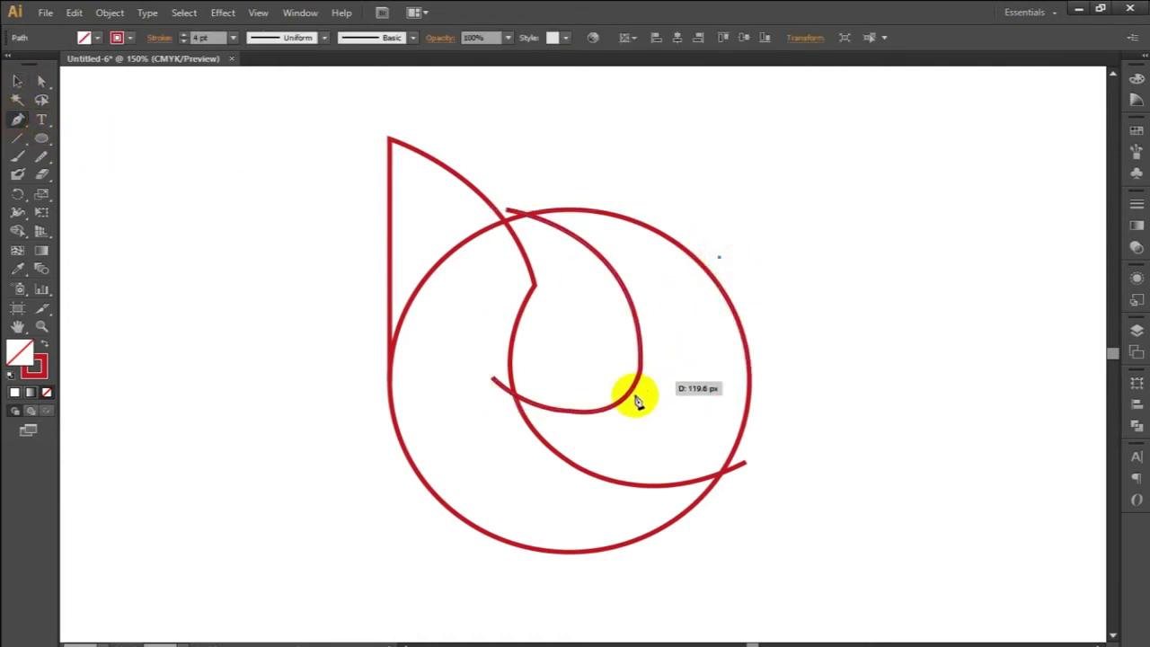
left_click_drag(595, 413, 445, 378)
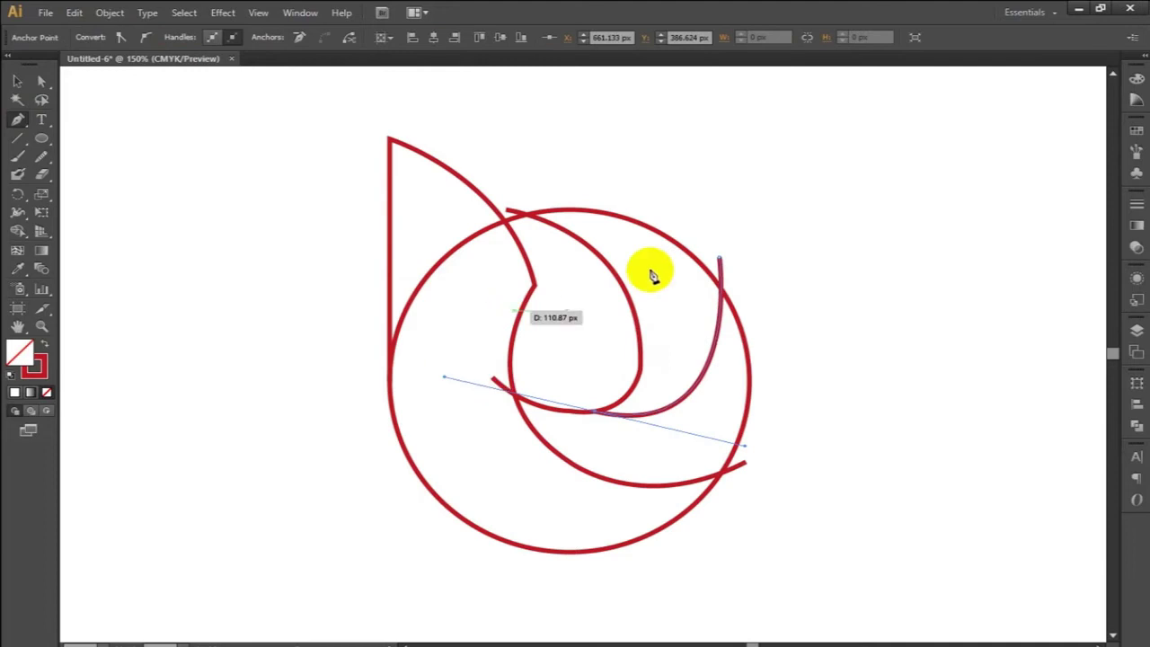
left_click(17, 82)
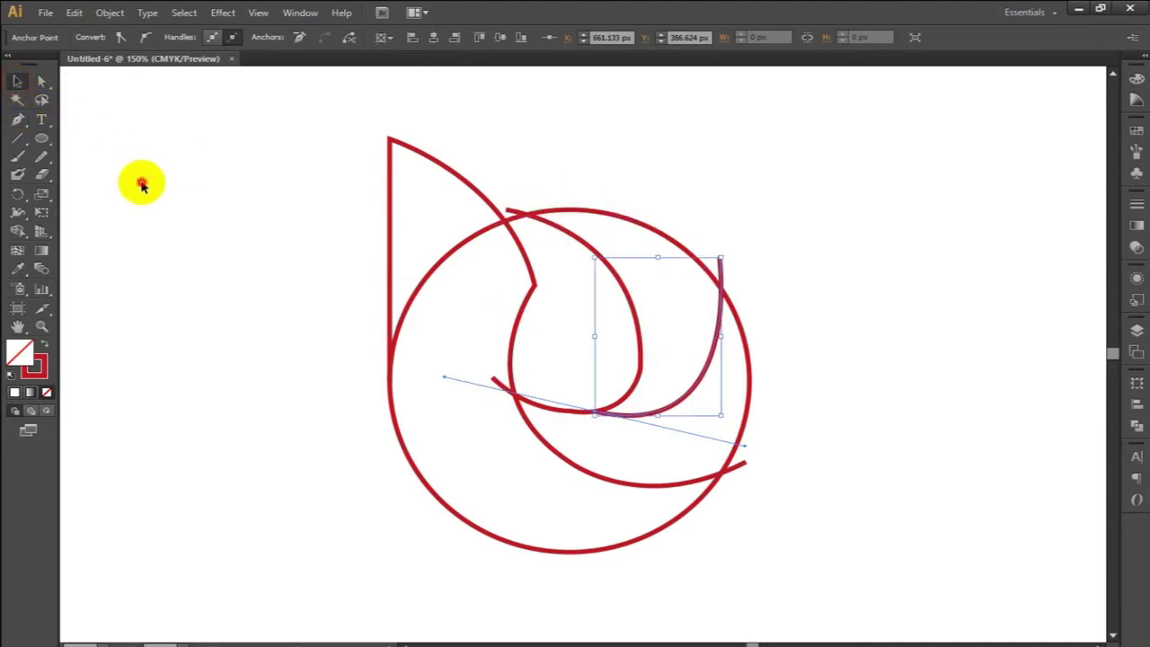
left_click(141, 179)
Step: Draw an arch across the middle of the circle from left of centre
left_click(19, 120)
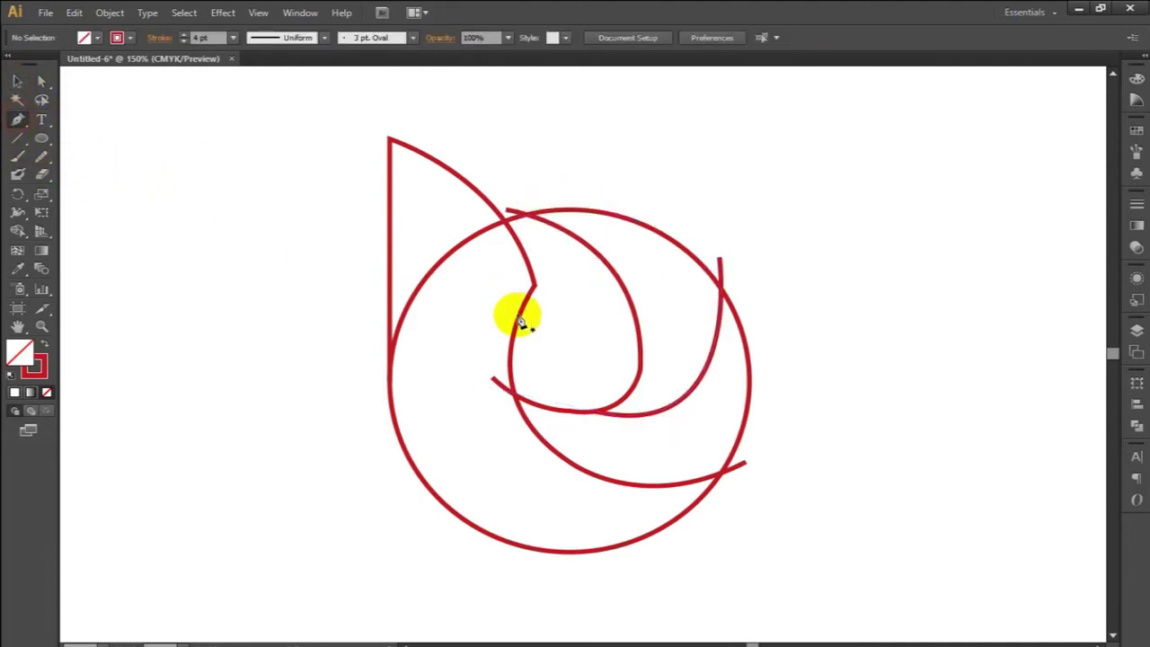
left_click(496, 324)
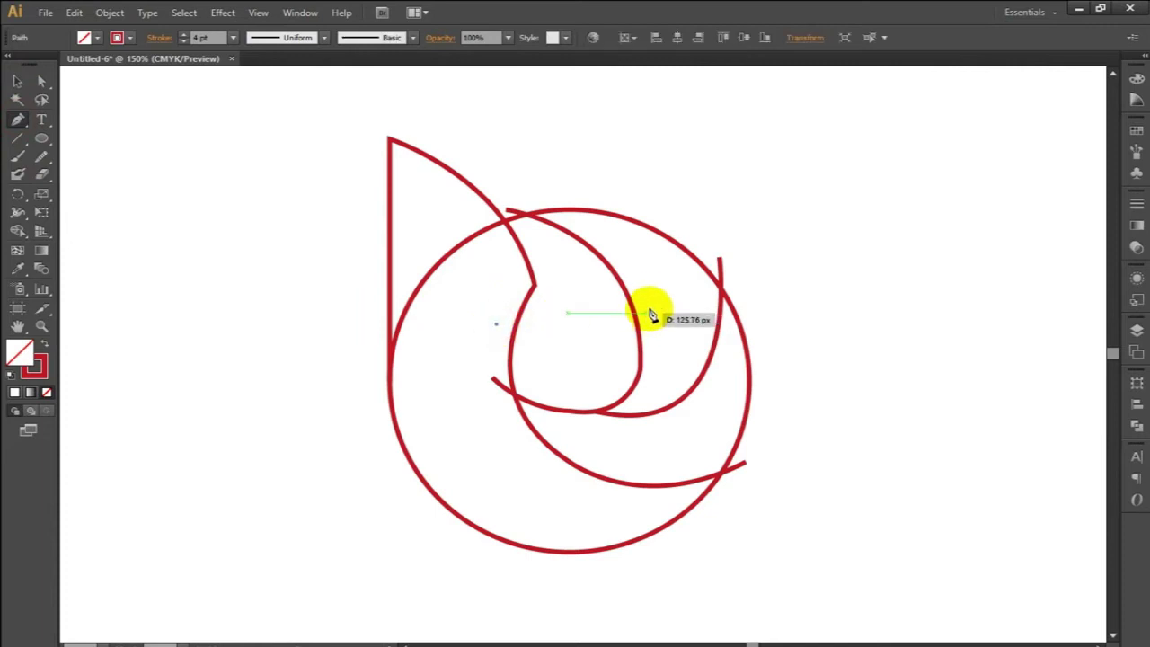
left_click_drag(649, 312, 746, 378)
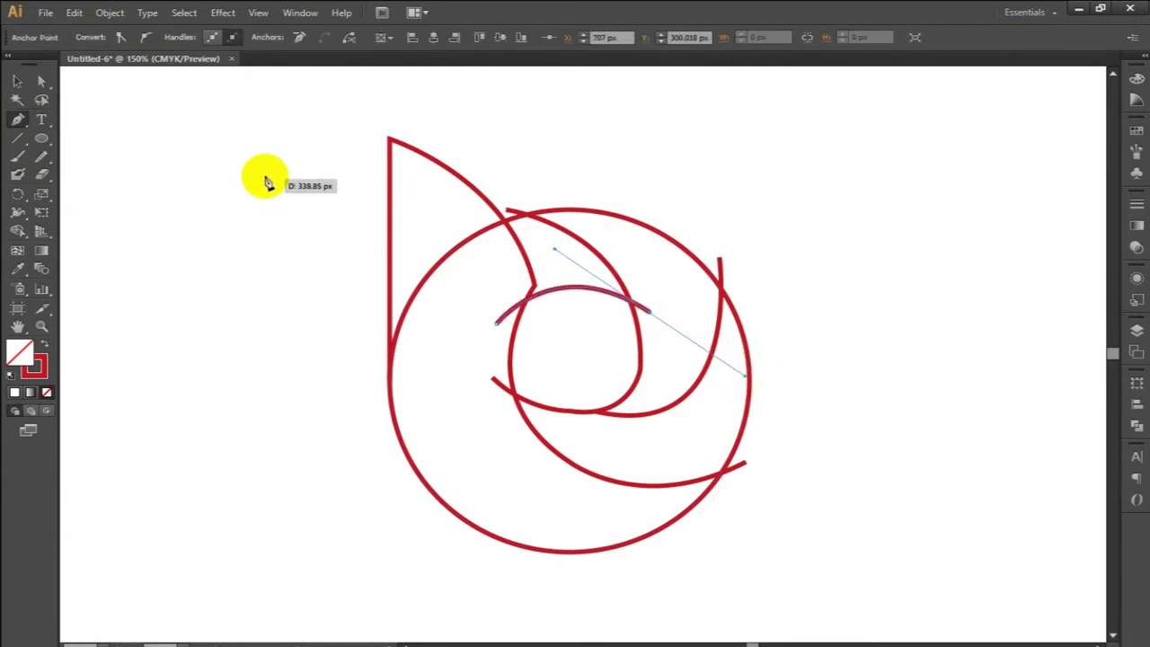
left_click(15, 86)
left_click(240, 192)
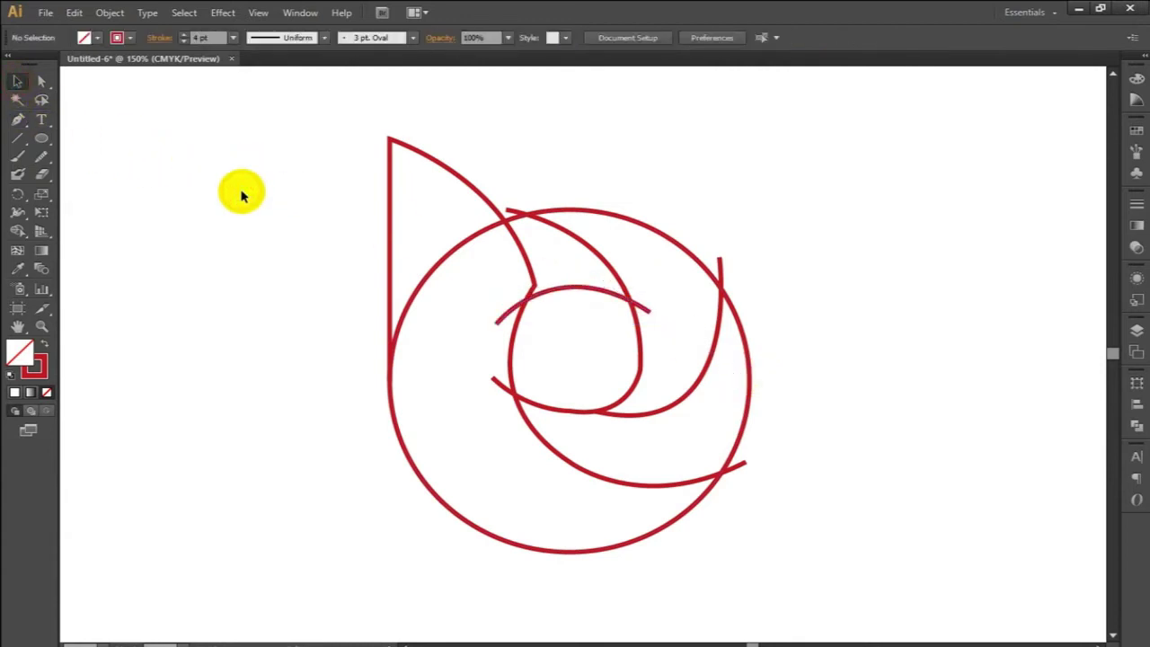
Step: Select the letter's outline path and switch to the Smooth Tool
left_click(437, 164)
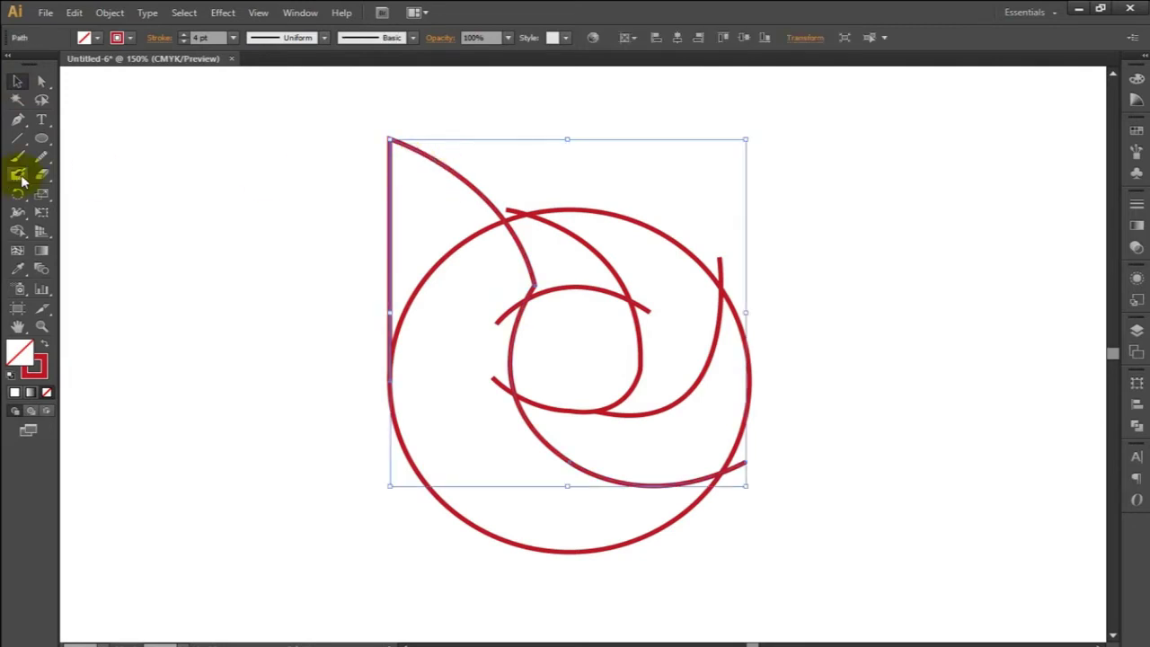
left_click(43, 161)
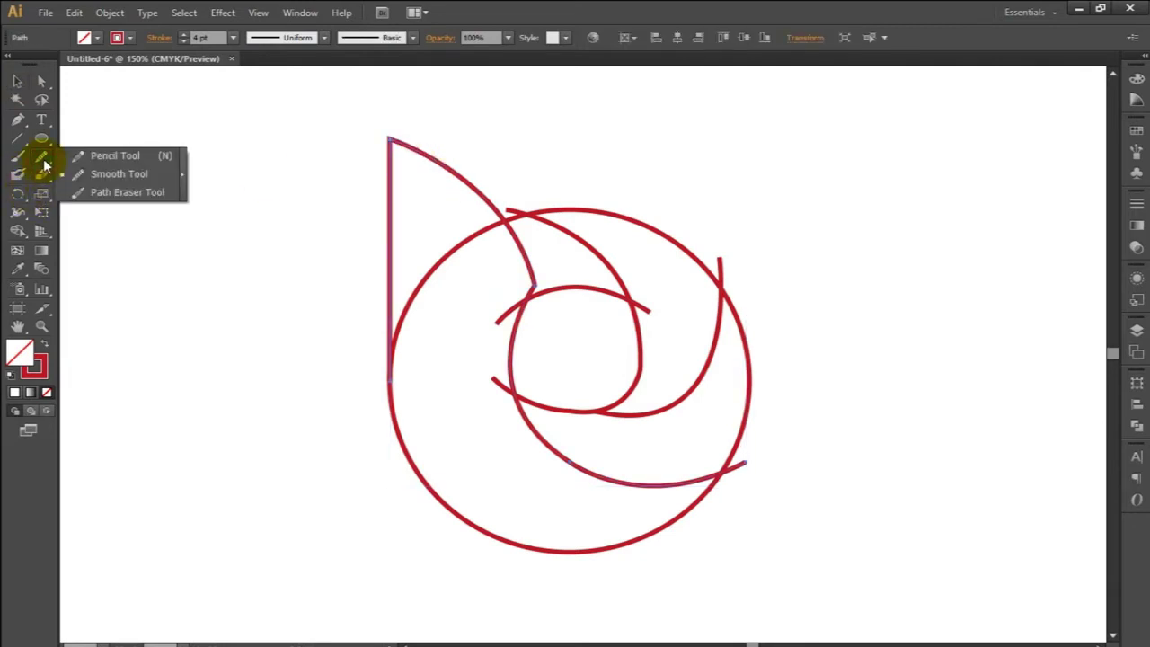
left_click(110, 175)
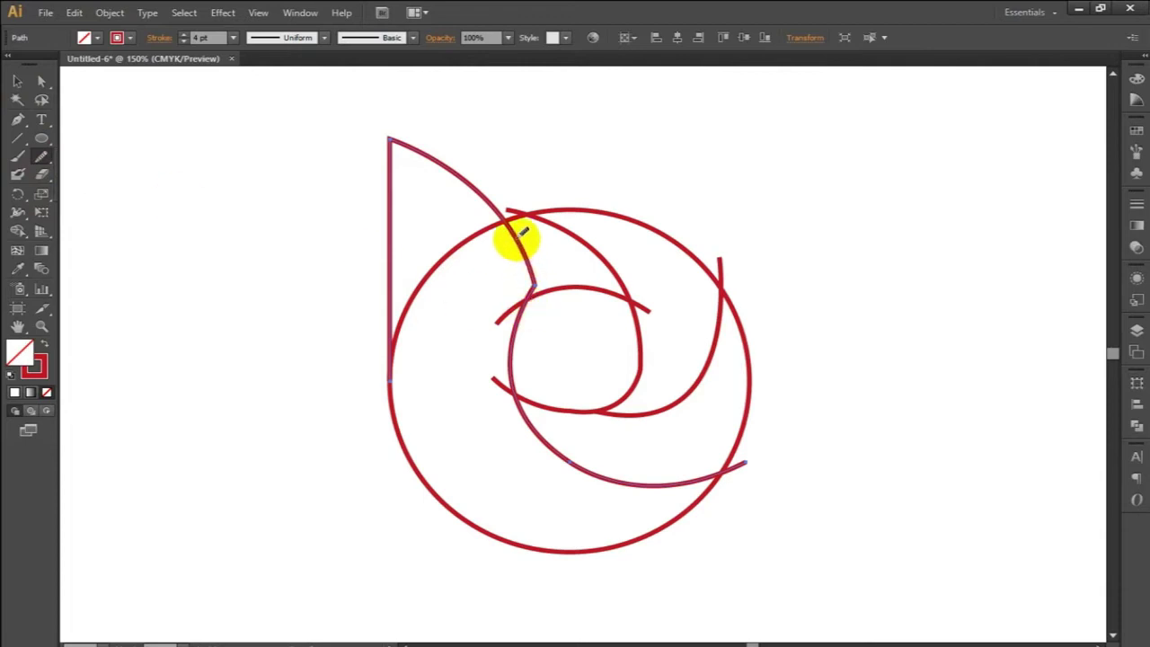
Step: Smooth the letter outline's stem notch, lower part and inner curve with repeated strokes
mouse_move(529, 274)
left_mouse_down()
mouse_move(527, 295)
mouse_move(510, 209)
mouse_move(500, 226)
mouse_move(534, 274)
mouse_move(513, 328)
mouse_move(536, 290)
mouse_move(497, 205)
mouse_move(526, 288)
mouse_move(508, 326)
mouse_move(523, 336)
mouse_move(469, 174)
mouse_move(526, 360)
mouse_move(517, 331)
mouse_move(526, 419)
mouse_move(583, 488)
mouse_move(526, 273)
mouse_move(513, 351)
mouse_move(546, 455)
mouse_move(537, 286)
mouse_move(521, 359)
mouse_move(539, 461)
mouse_move(594, 473)
mouse_move(738, 460)
mouse_move(673, 482)
mouse_move(750, 460)
left_mouse_up()
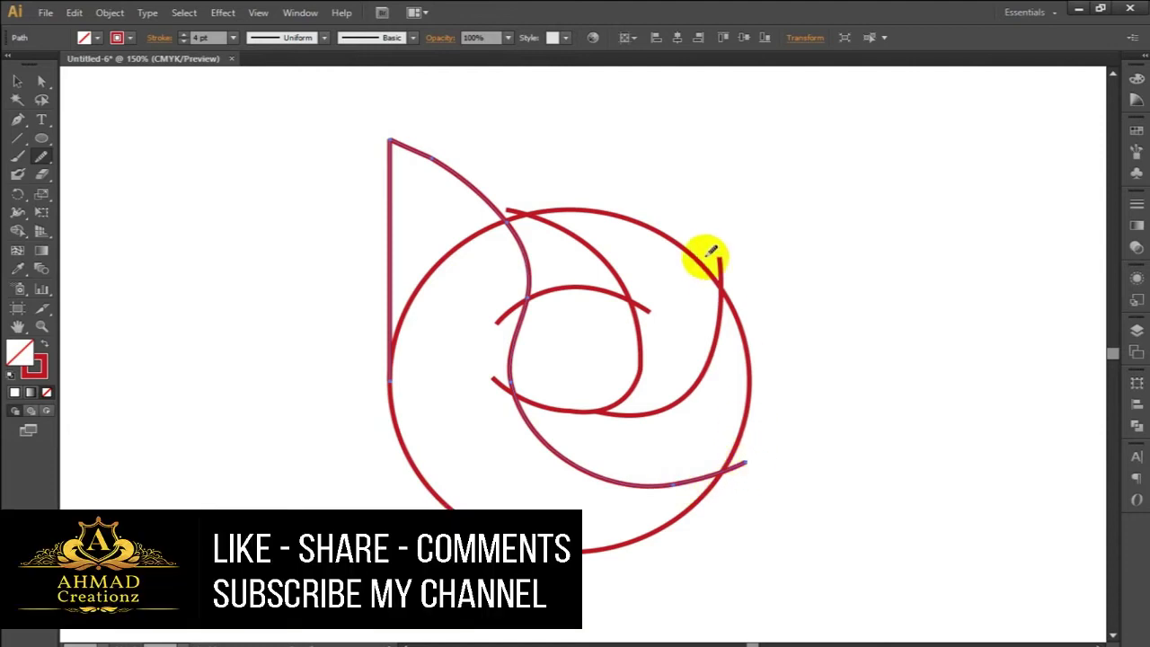
mouse_move(515, 376)
left_mouse_down()
mouse_move(529, 437)
mouse_move(626, 477)
mouse_move(677, 480)
left_mouse_up()
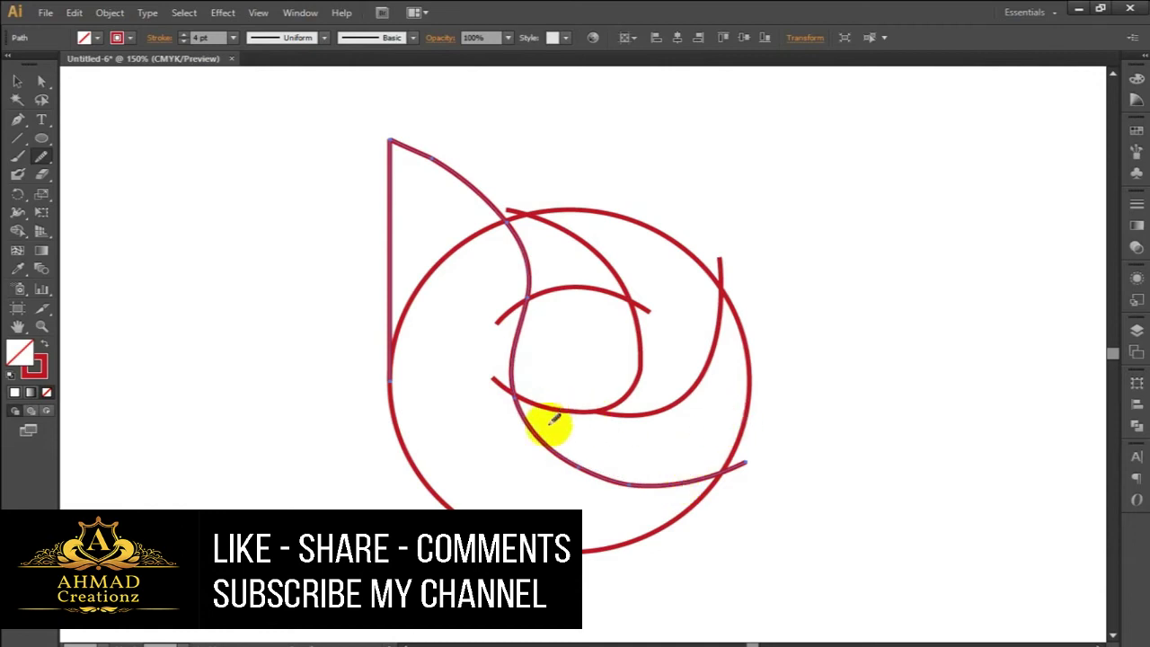
mouse_move(526, 295)
left_mouse_down()
mouse_move(524, 388)
mouse_move(595, 416)
left_mouse_up()
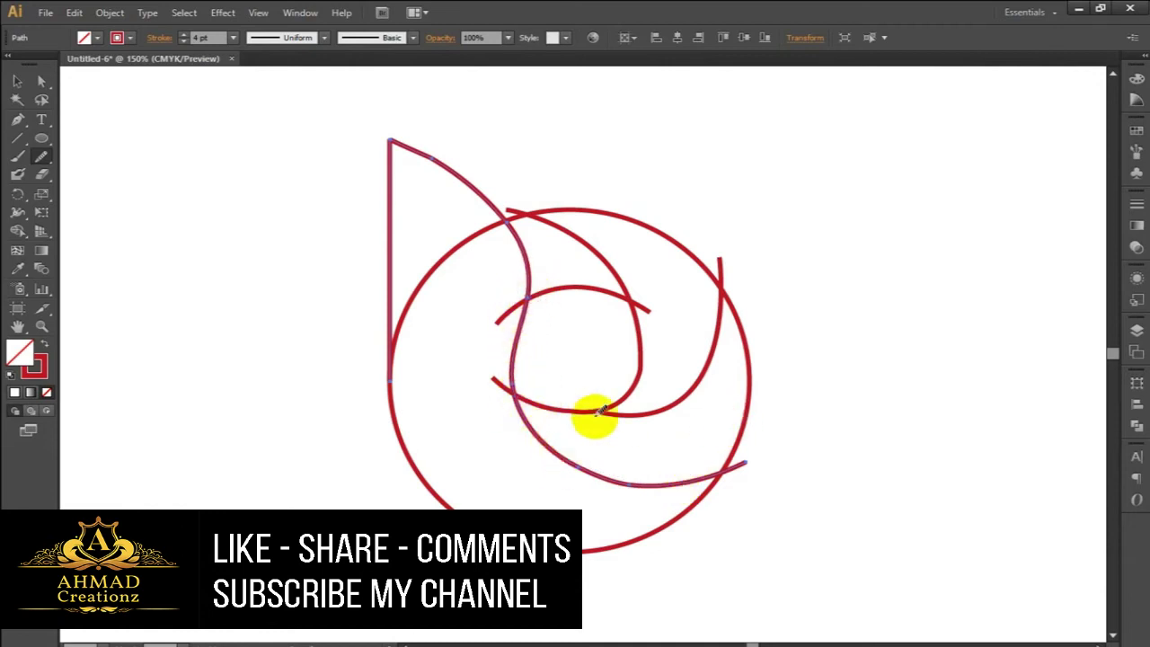
mouse_move(526, 296)
left_mouse_down()
mouse_move(513, 437)
mouse_move(629, 483)
mouse_move(657, 480)
mouse_move(608, 480)
mouse_move(680, 477)
left_mouse_up()
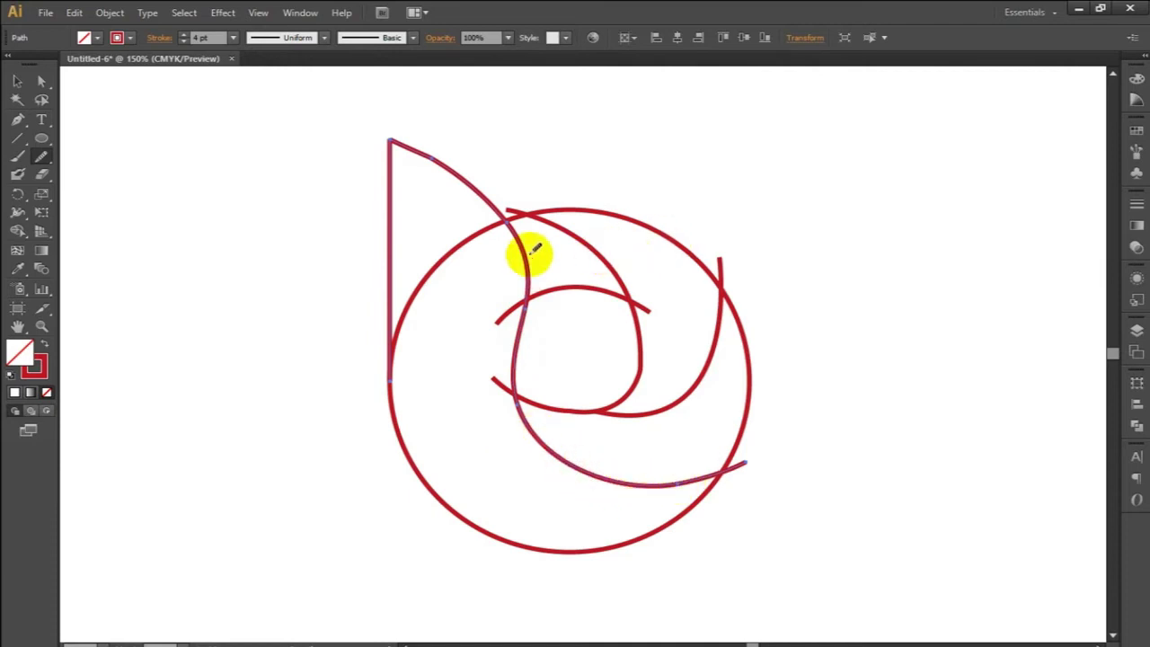
Step: Redraw the right side of the inner hook curve with the Pencil tool
left_click(21, 82)
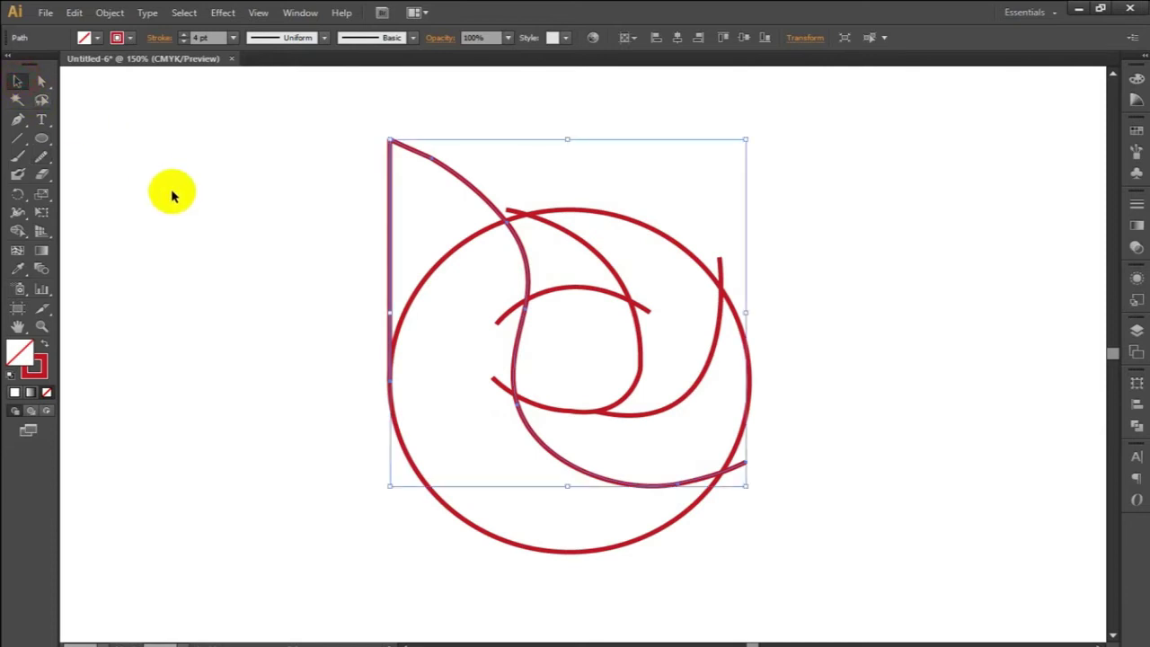
left_click(172, 190)
left_click(580, 243)
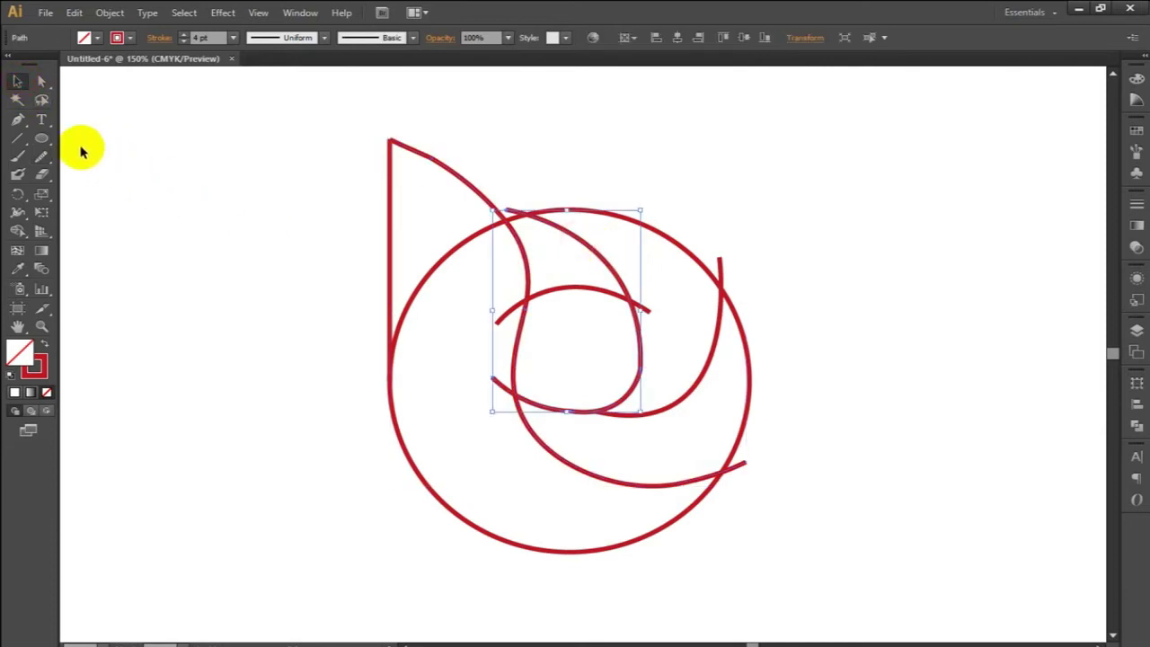
left_click(41, 157)
left_click_drag(580, 232, 637, 308)
mouse_move(606, 251)
left_mouse_down()
mouse_move(644, 329)
mouse_move(601, 392)
mouse_move(542, 403)
mouse_move(494, 375)
left_mouse_up()
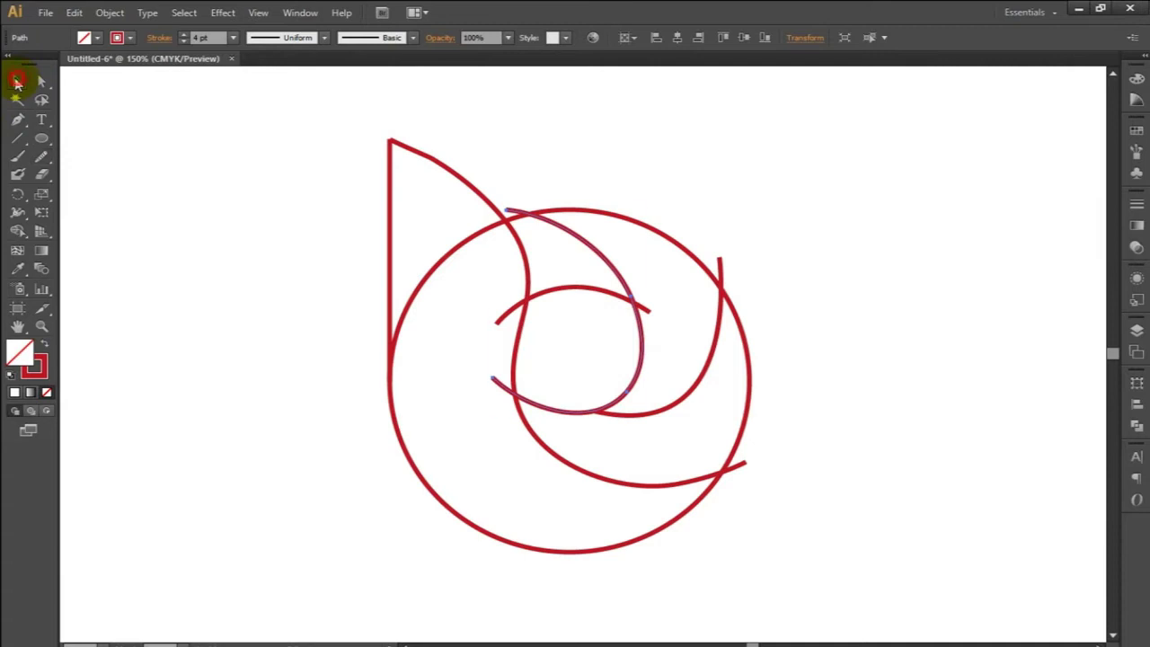
Step: Marquee-select all the swirl paths together
left_click(17, 81)
left_click(207, 220)
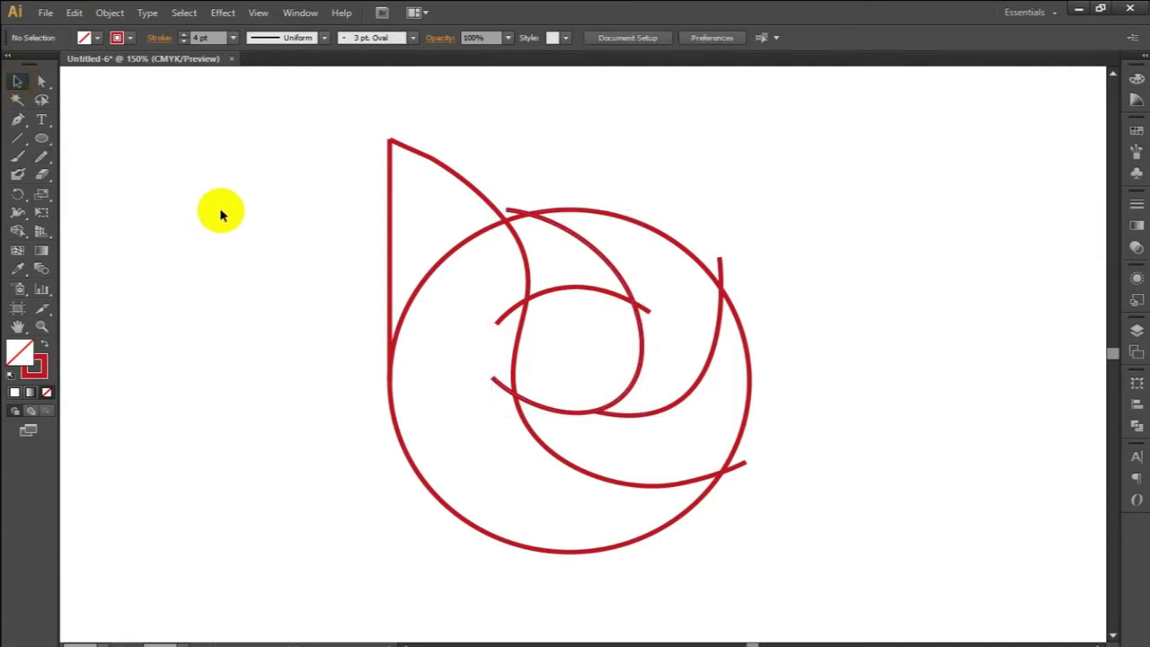
mouse_move(297, 165)
left_mouse_down()
mouse_move(797, 538)
mouse_move(811, 579)
left_mouse_up()
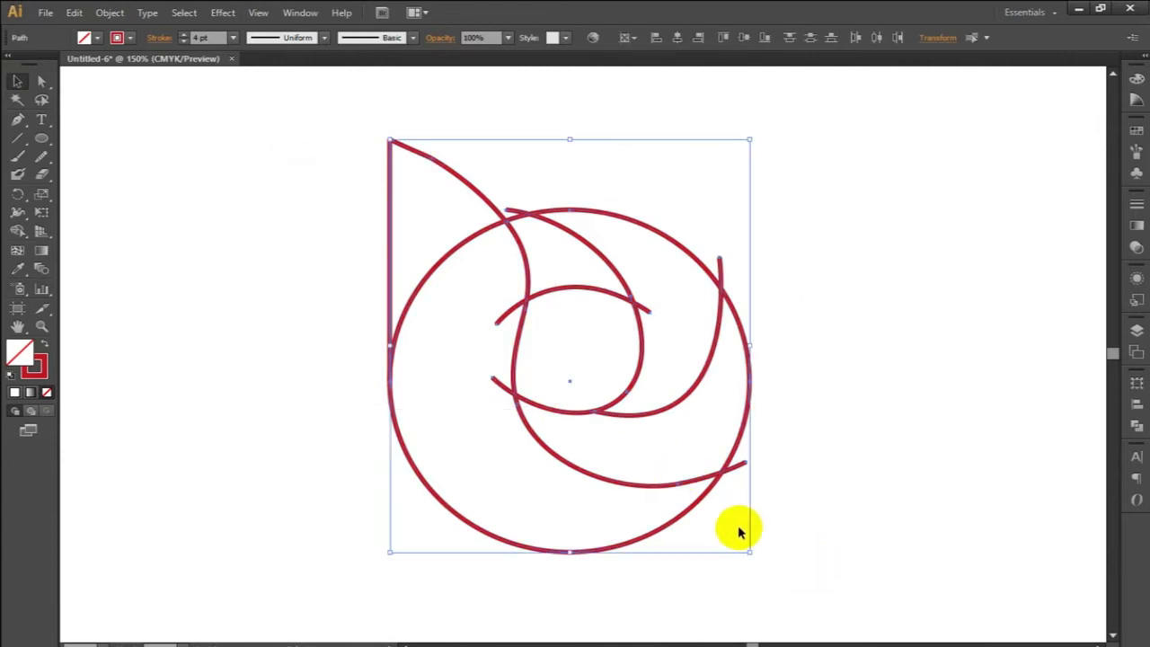
Step: Give all the selected swirl paths a dark brown stroke
left_click(123, 43)
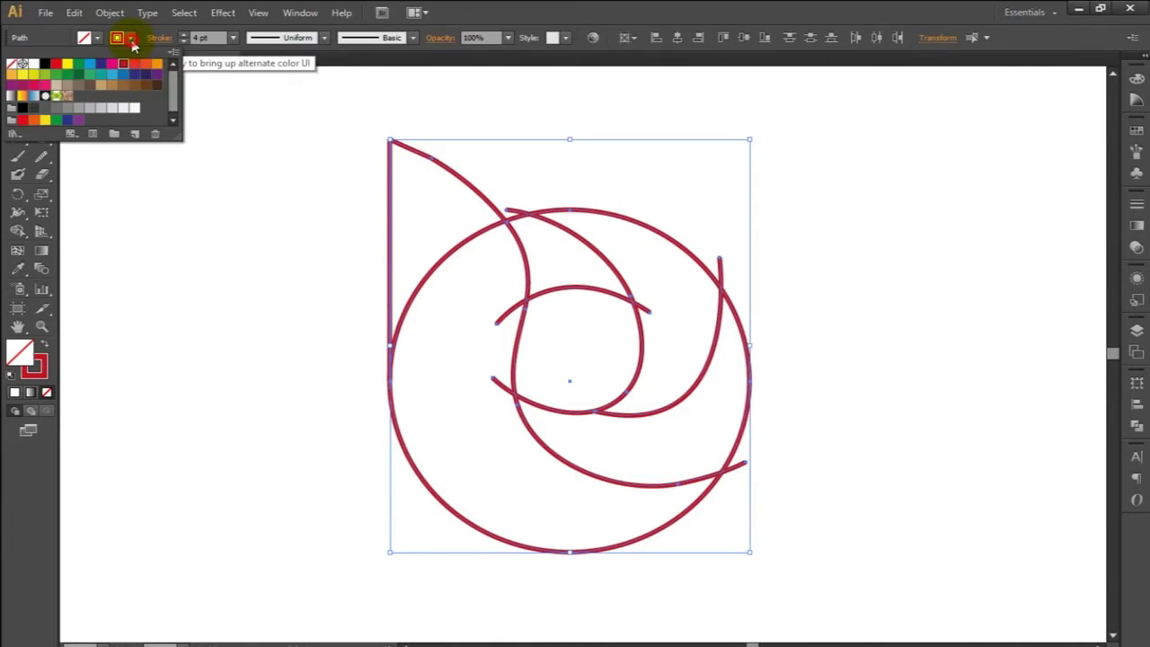
left_click(156, 90)
left_click(202, 247)
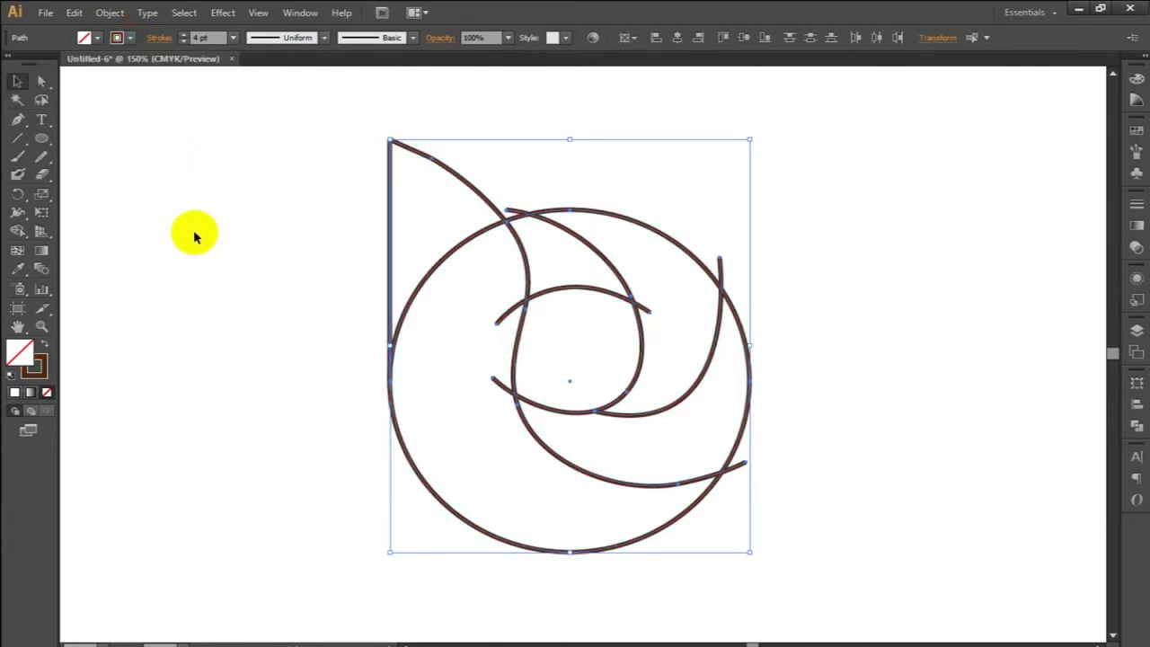
left_click(18, 232)
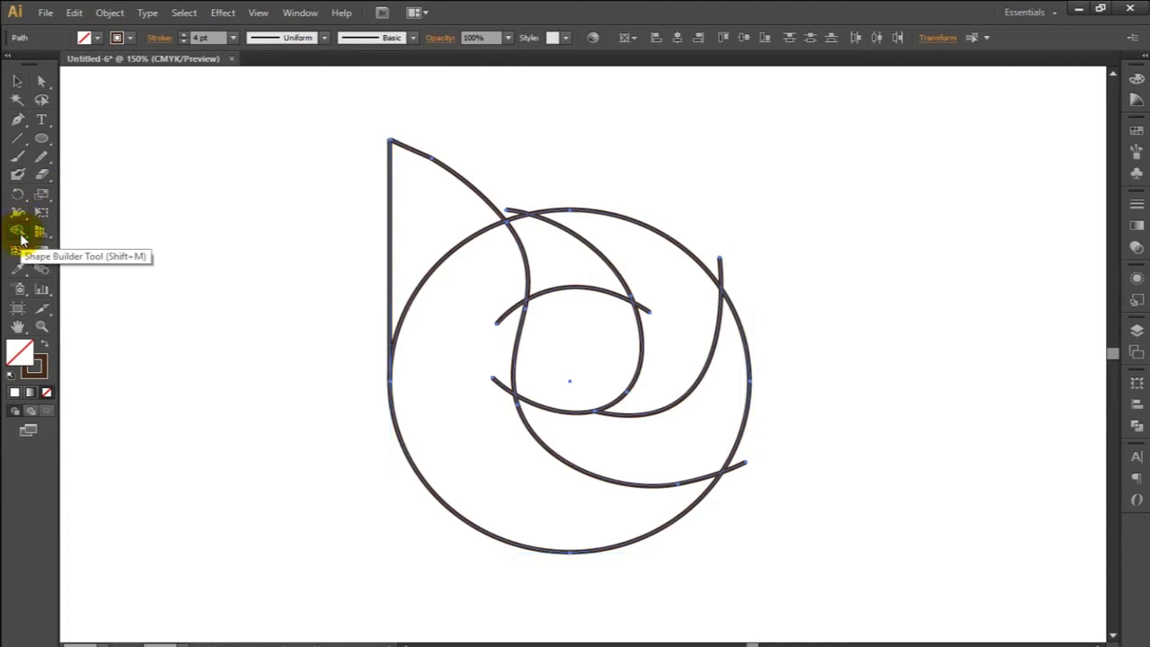
Step: Set the current colours to a tan fill with no stroke
left_click(98, 40)
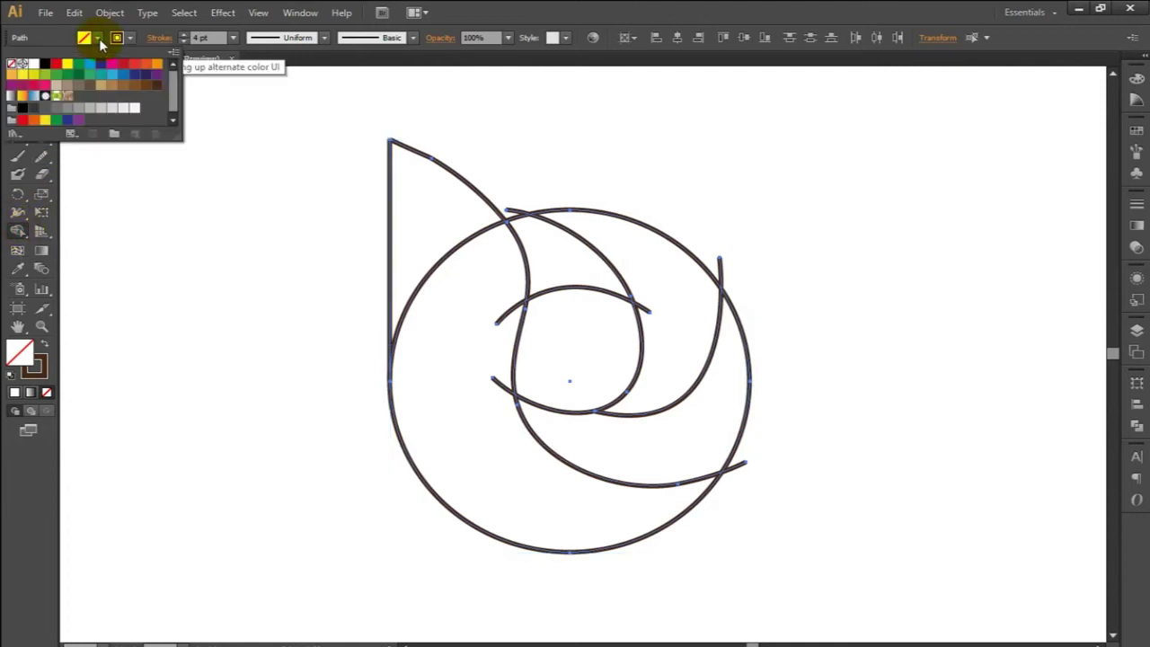
left_click(100, 86)
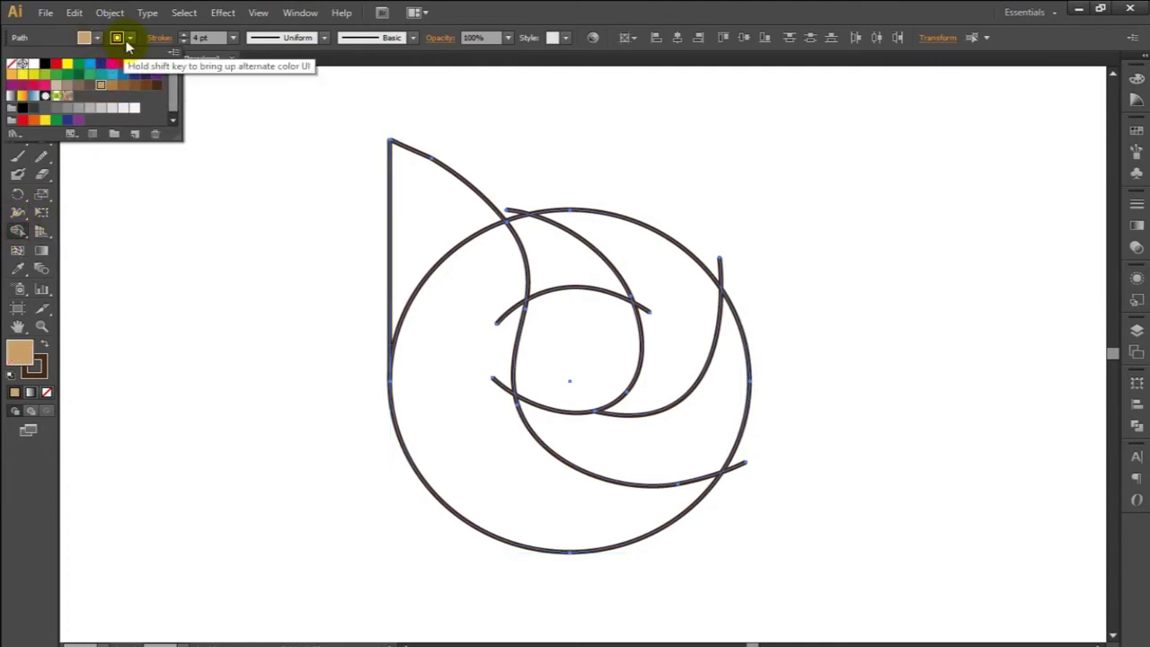
left_click(131, 39)
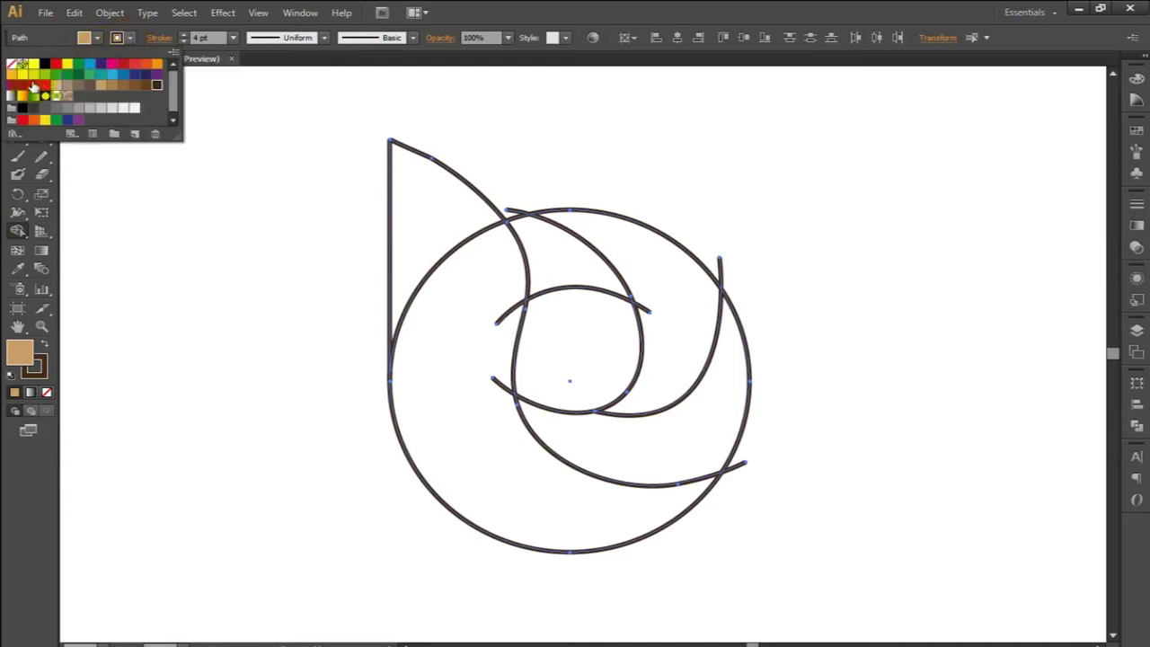
left_click(12, 64)
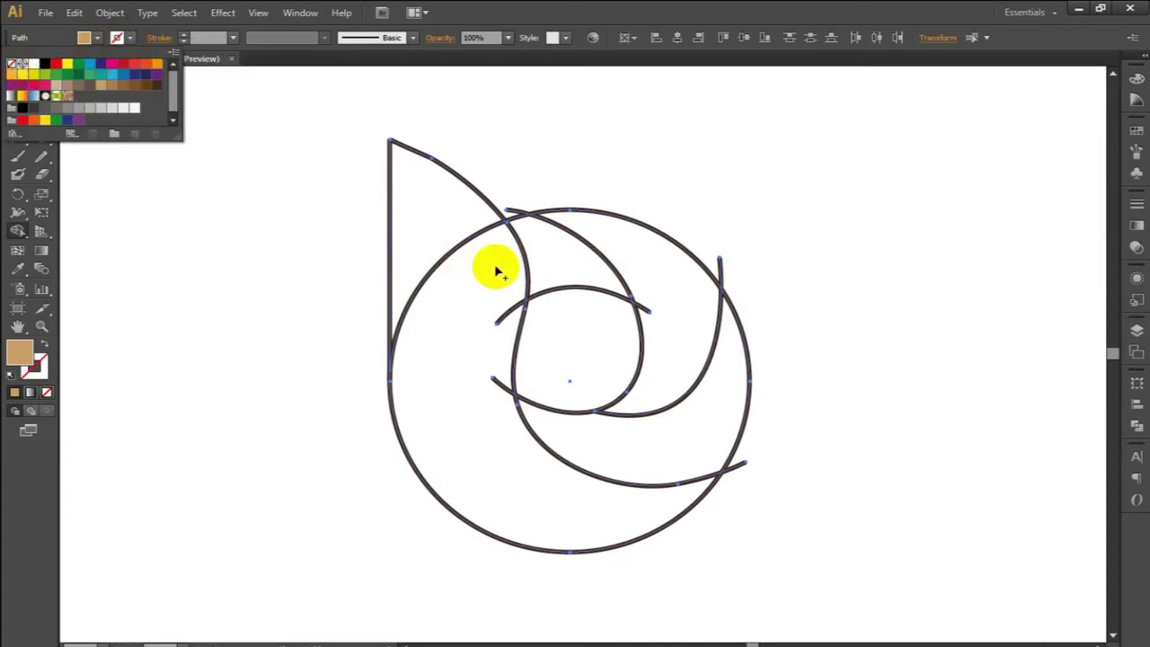
left_click(446, 238)
Step: Merge the top wedge and lower crescent into a tan shape, then fill the small top wedge medium brown
left_click_drag(446, 238, 449, 267)
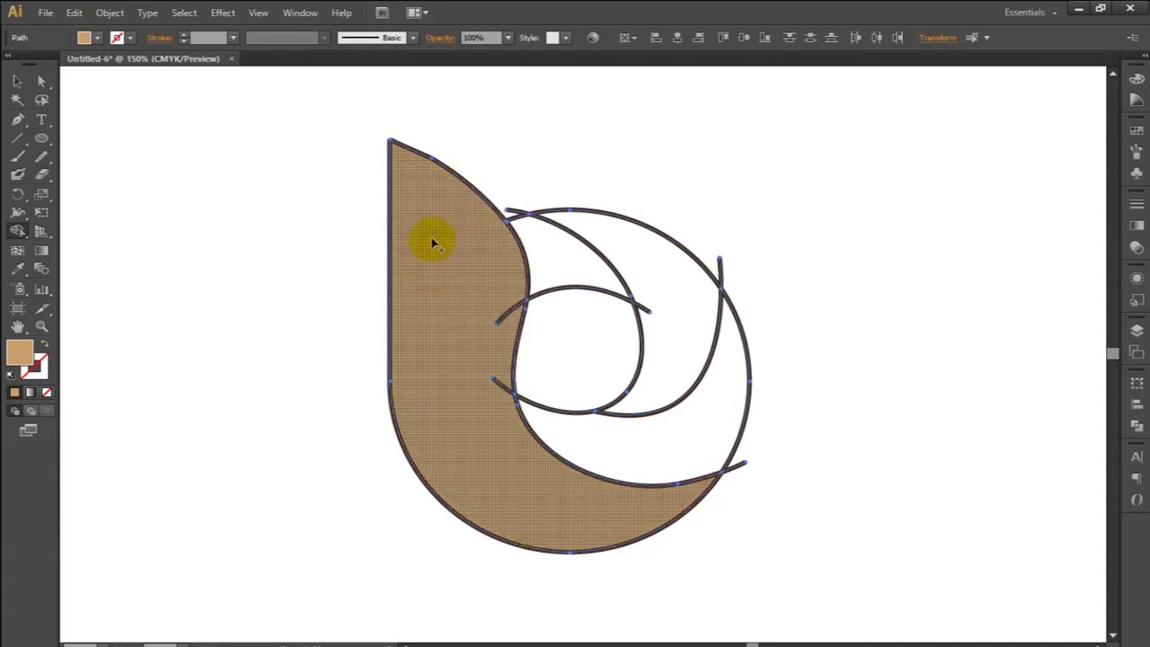
left_click(97, 39)
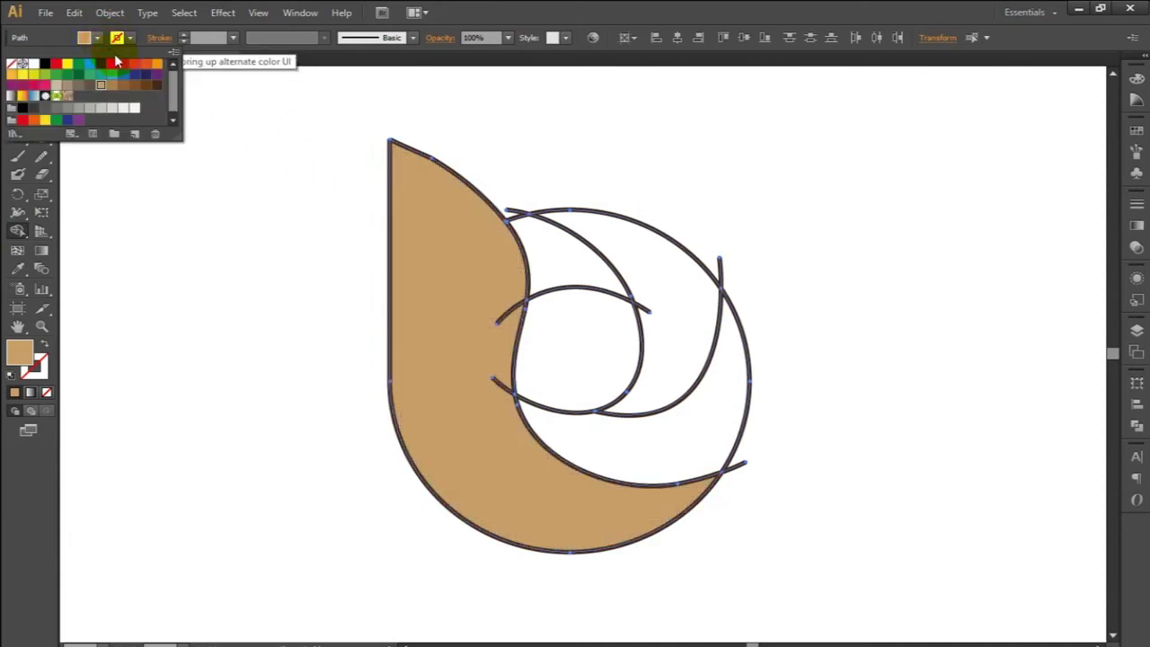
left_click(123, 84)
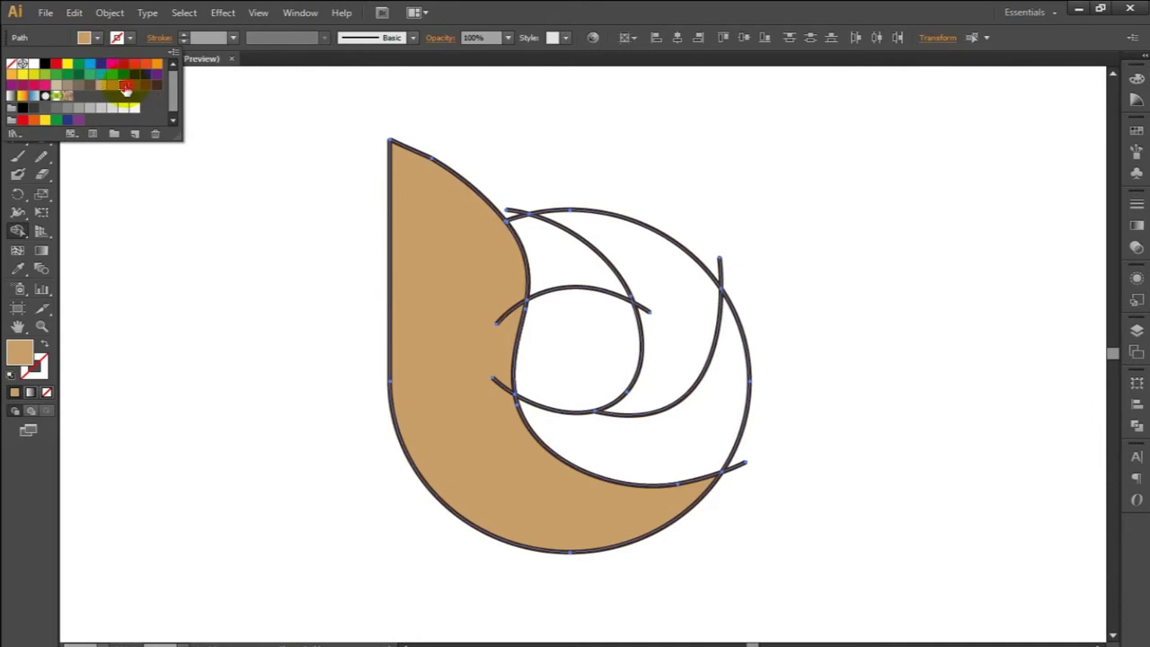
left_click(558, 261)
left_click(558, 259)
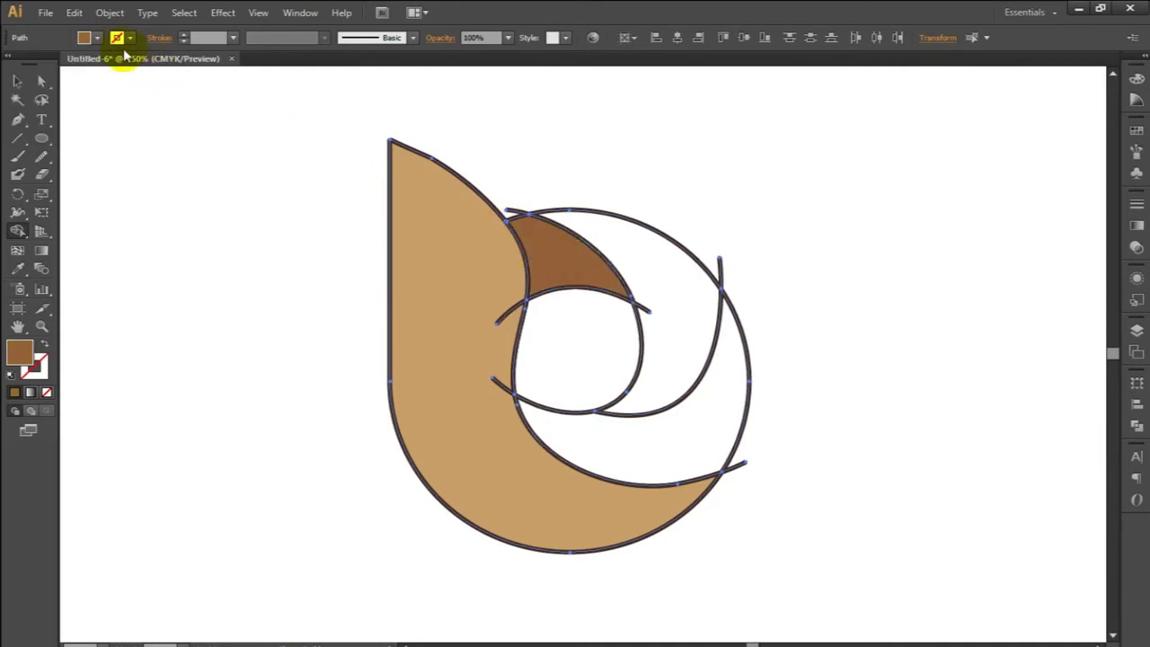
Step: Fill the rest of the circle's interior with a darker brown
left_click(99, 38)
left_click(146, 85)
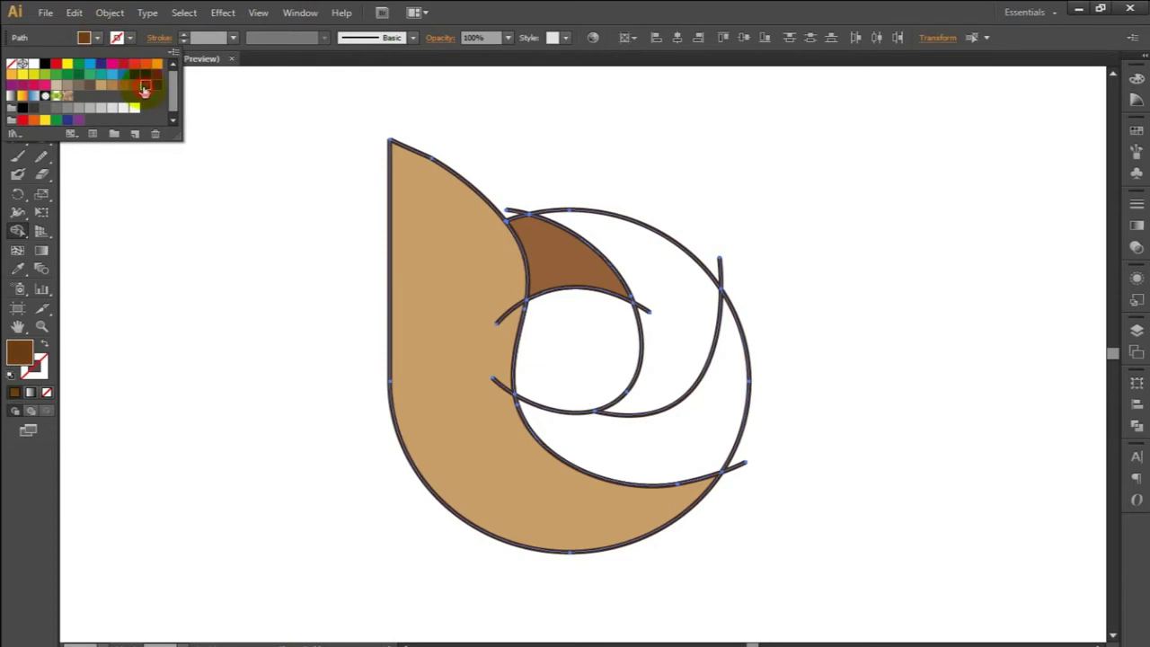
left_click(685, 321)
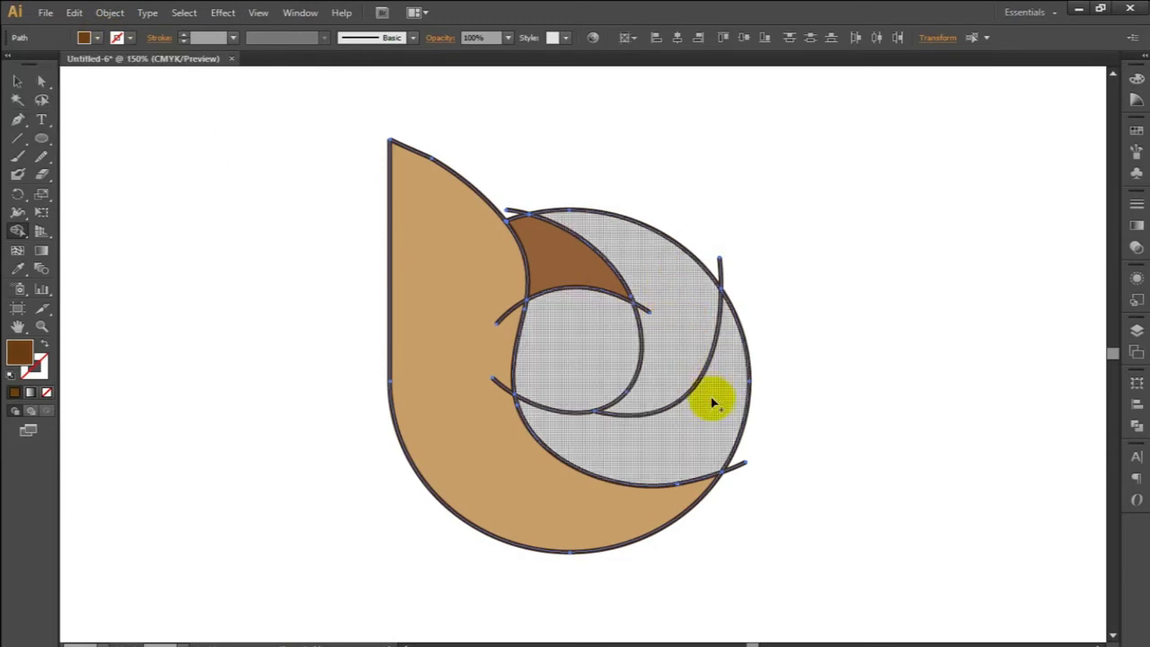
left_click_drag(685, 321, 711, 398)
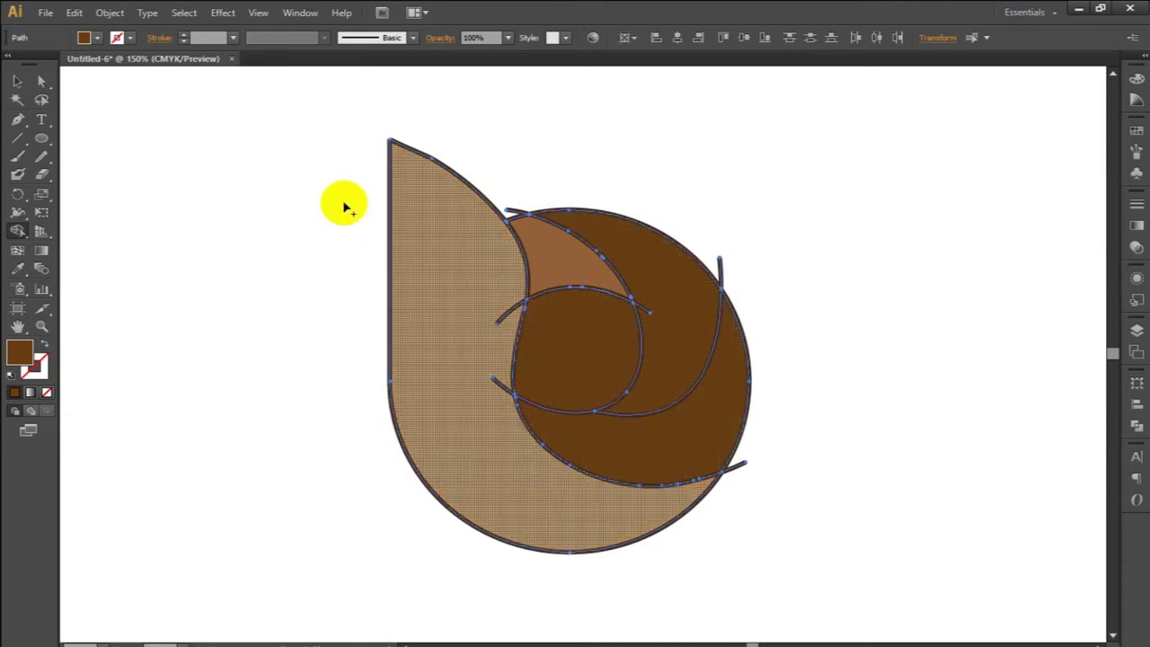
Step: Undo the circle's brown fills, nudge the inner curves' meeting anchor up-left, and select all paths
key("ctrl")
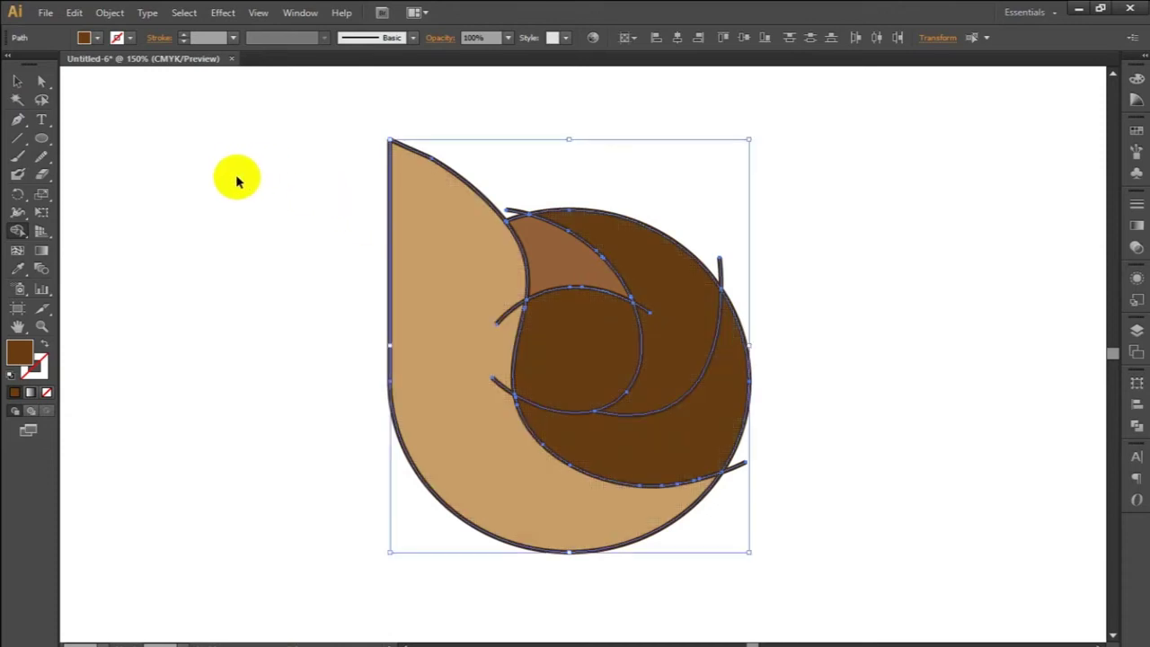
key("ctrl+z")
key("ctrl+z")
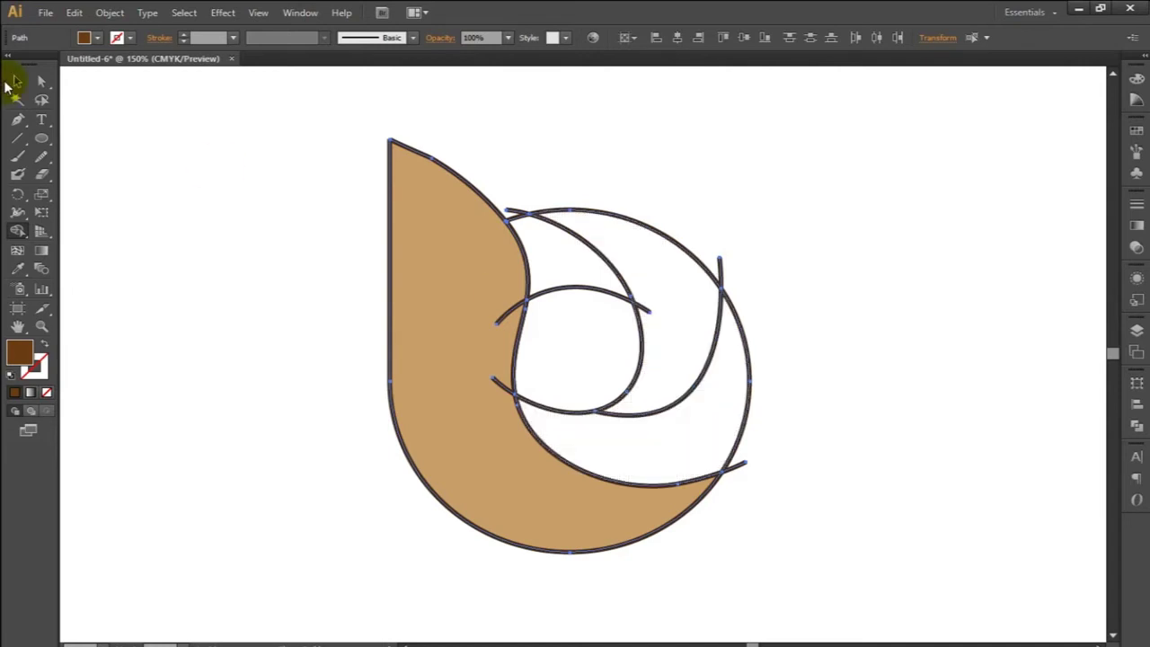
left_click(41, 84)
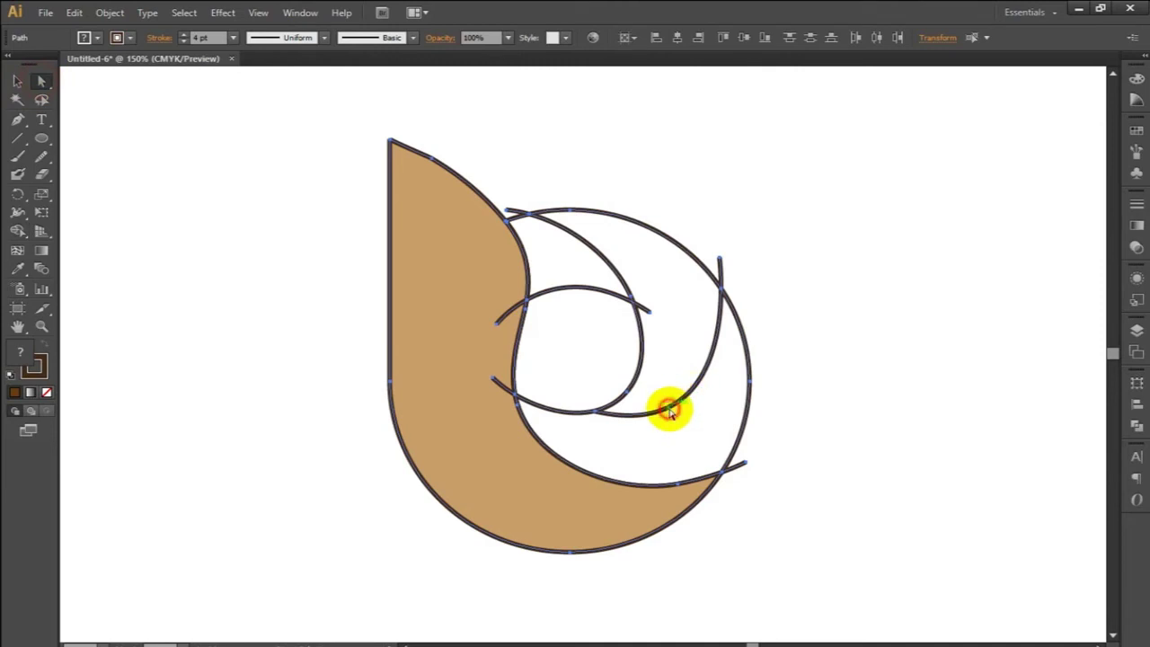
left_click_drag(670, 410, 596, 418)
left_click(596, 418)
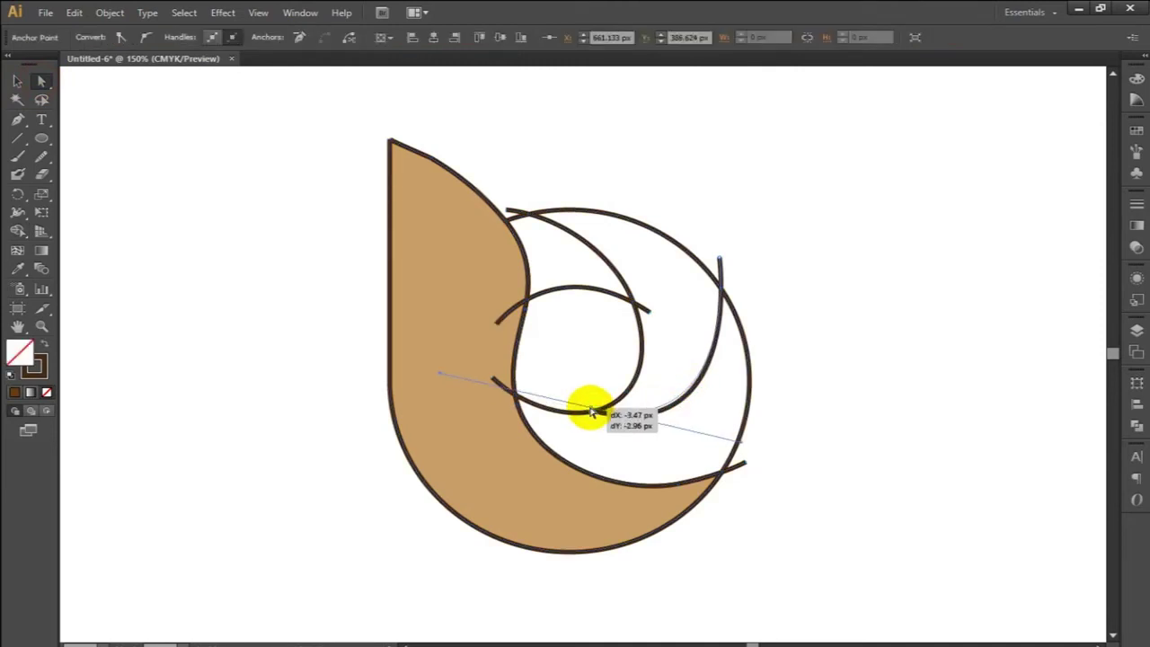
left_click_drag(596, 417, 591, 414)
left_click(17, 81)
mouse_move(912, 250)
left_mouse_down()
mouse_move(416, 510)
mouse_move(359, 501)
left_mouse_up()
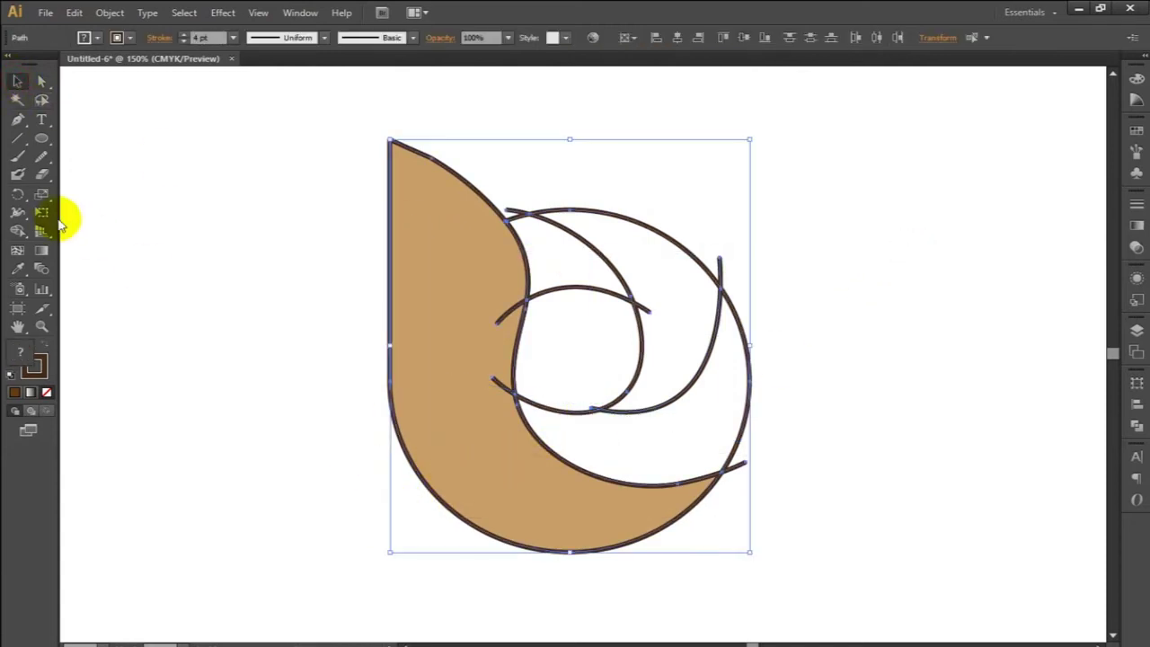
Step: Use Shape Builder to fill the upper-right crescent dark brown with no stroke
left_click(17, 231)
left_click(85, 37)
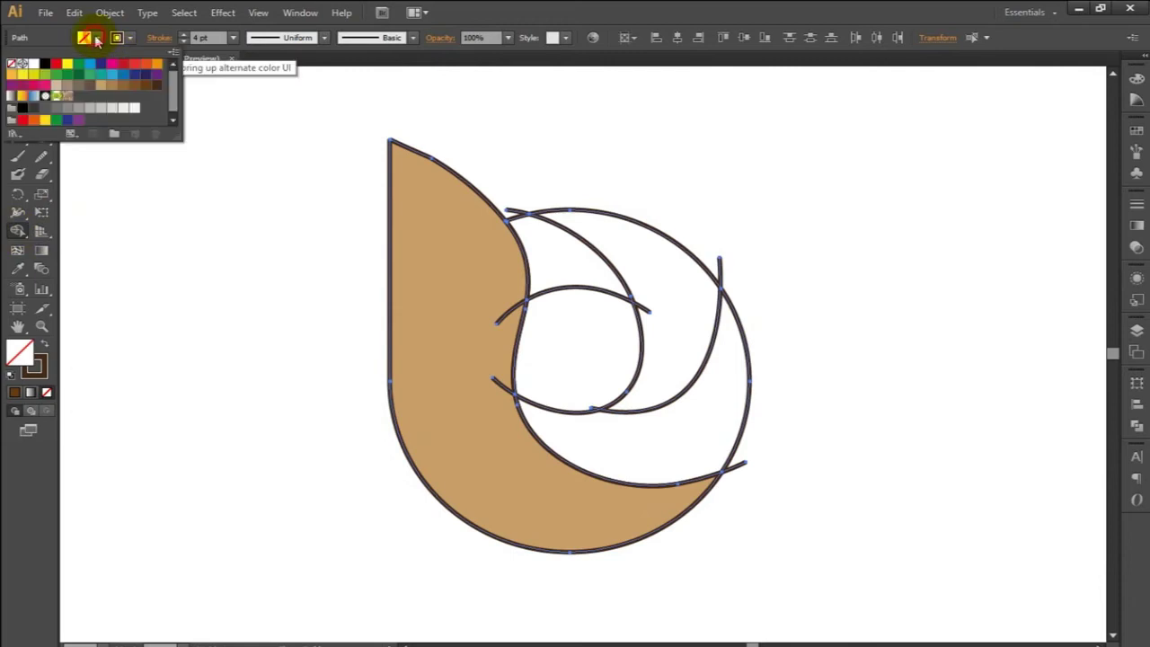
left_click(95, 90)
left_click(130, 38)
left_click(13, 65)
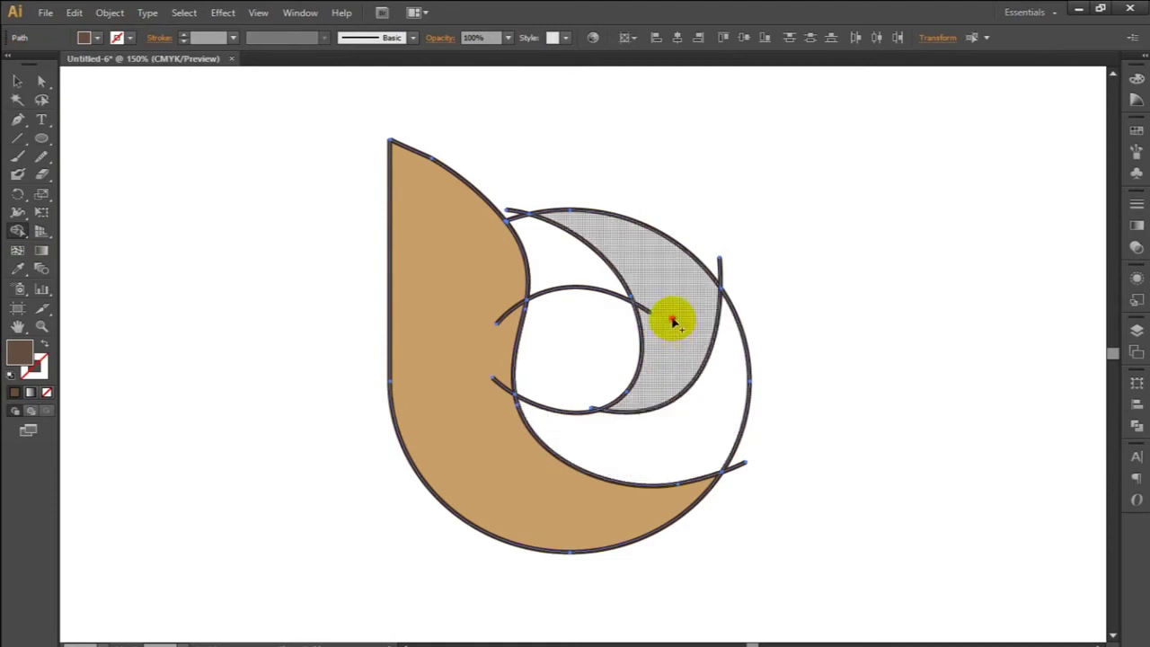
left_click(674, 322)
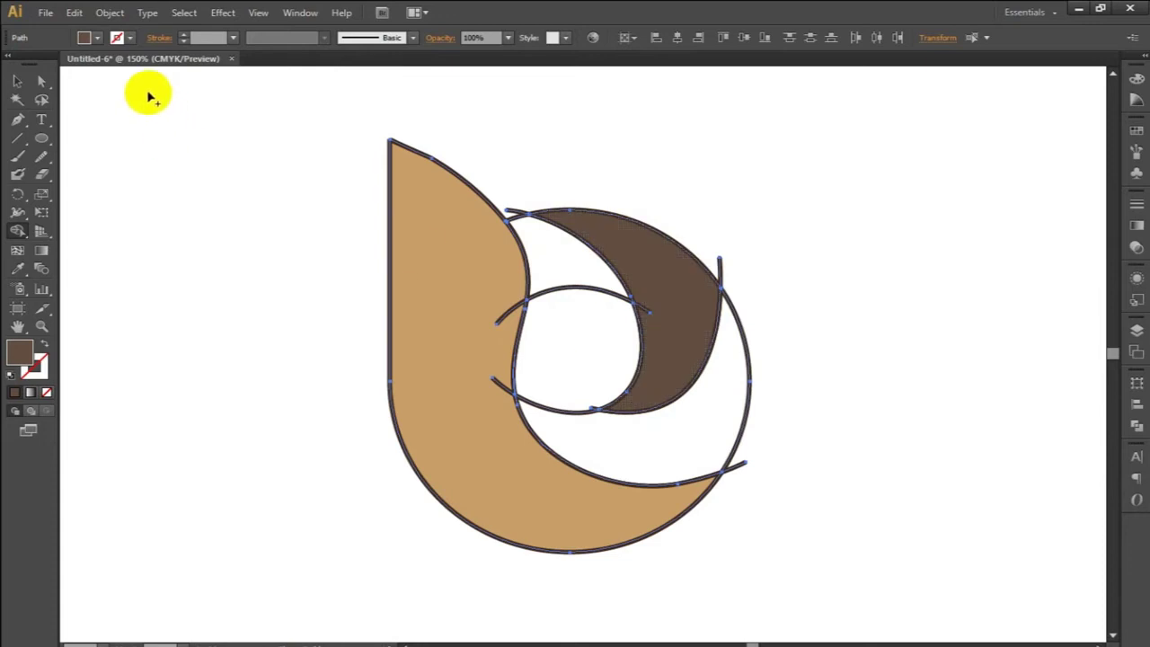
Step: Fill the small top wedge beside the stem light beige
left_click(85, 38)
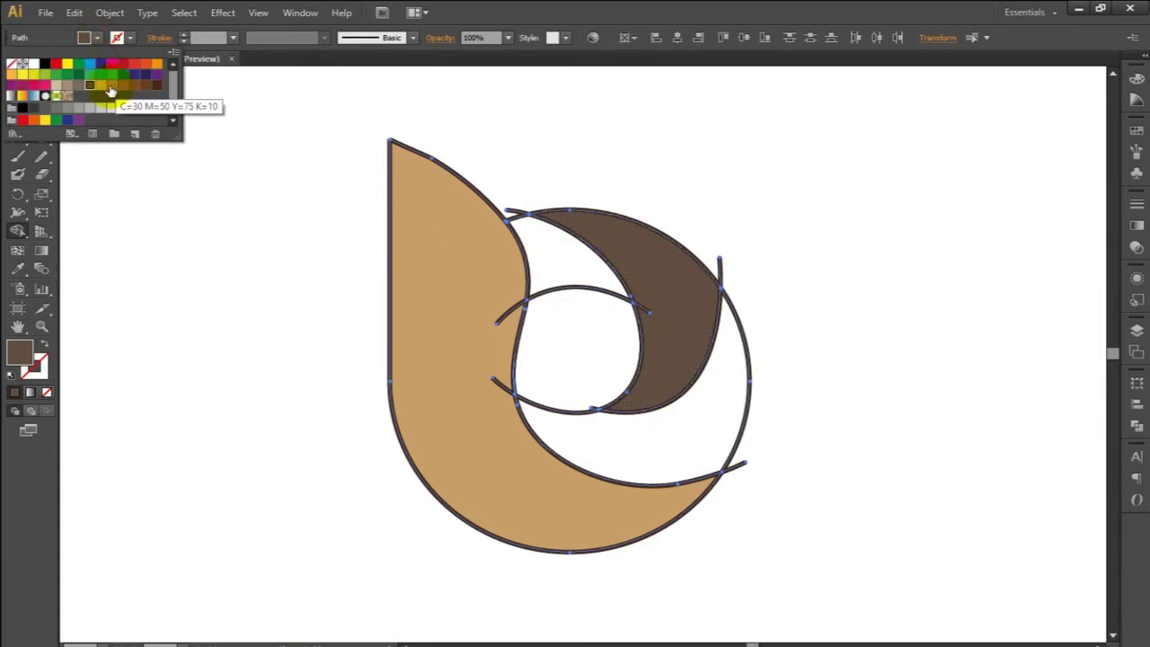
left_click(55, 95)
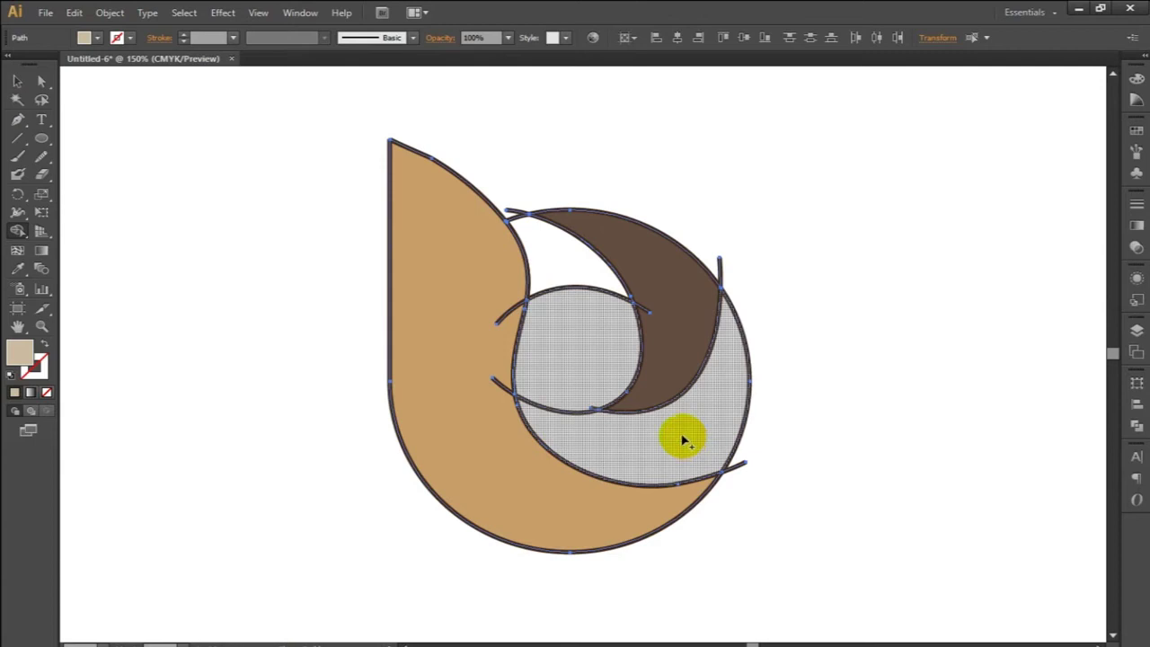
left_click_drag(680, 437, 569, 369)
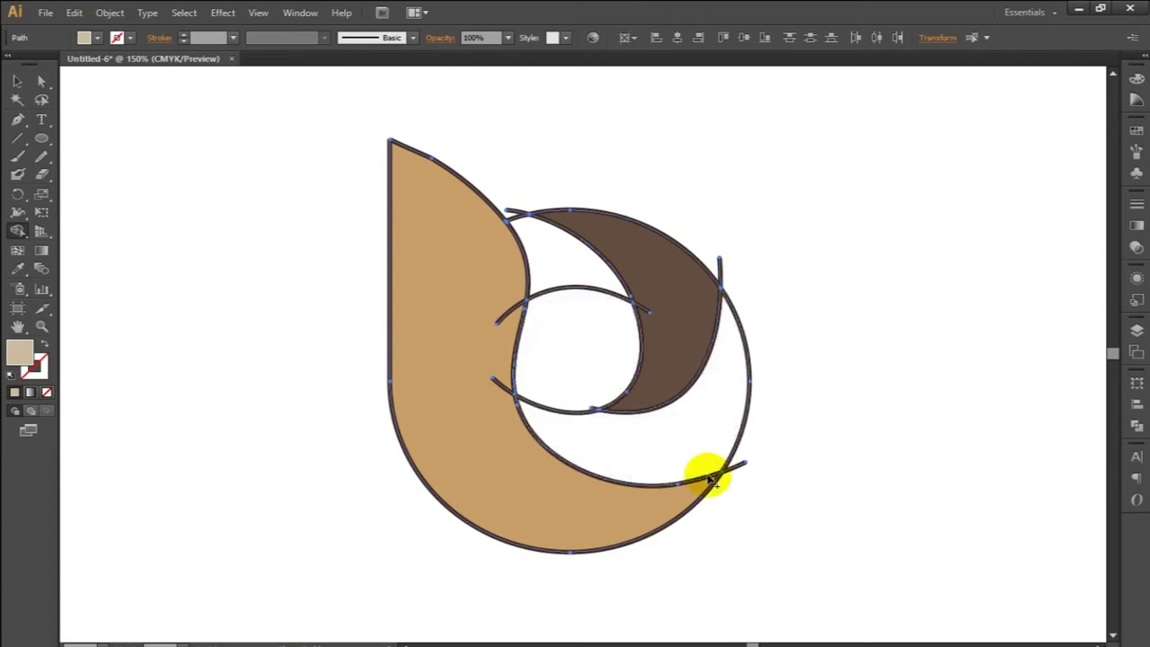
left_click(556, 261)
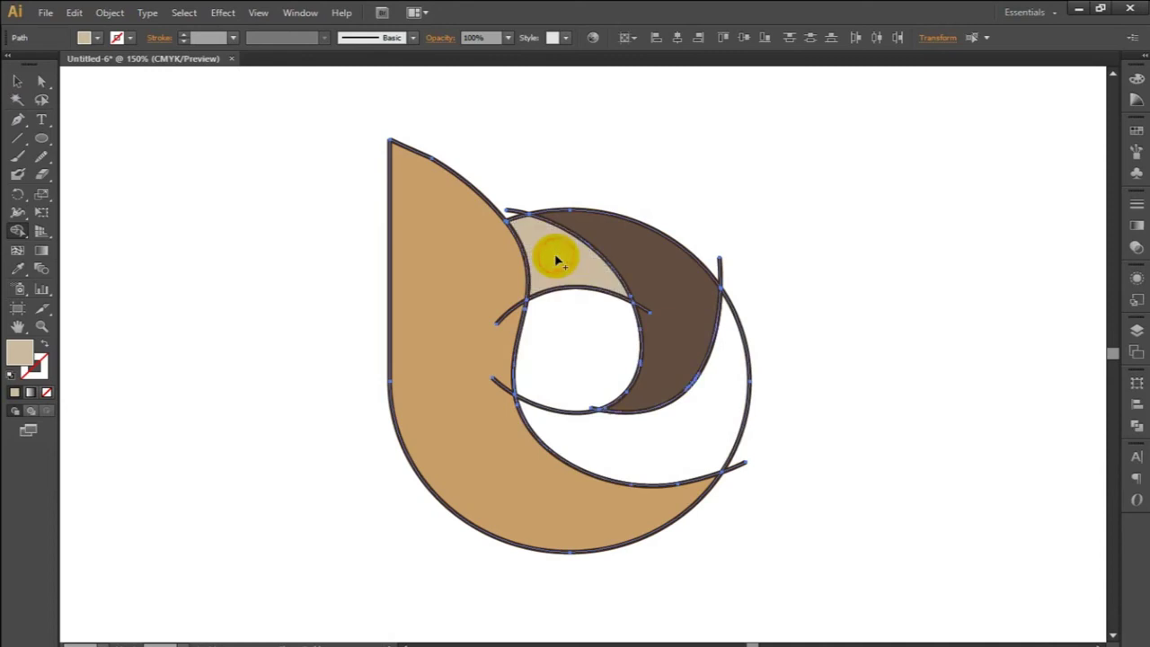
Step: Inspect the small arc below the centre and zoom in on the logo's inner part
left_click(22, 83)
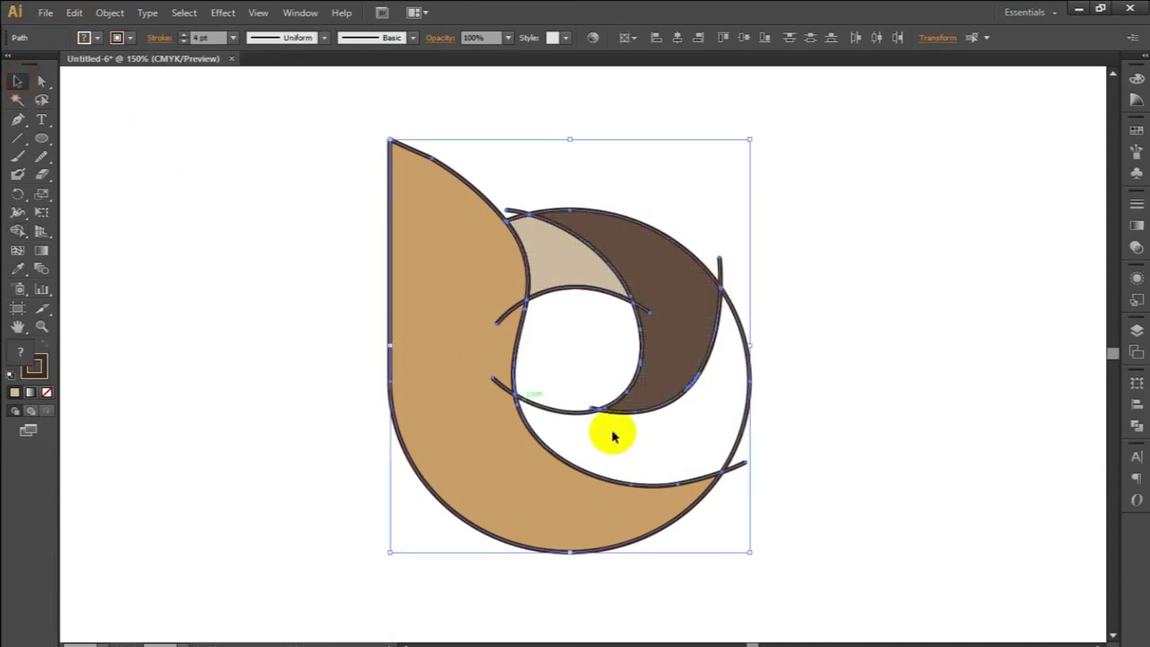
left_click(611, 435)
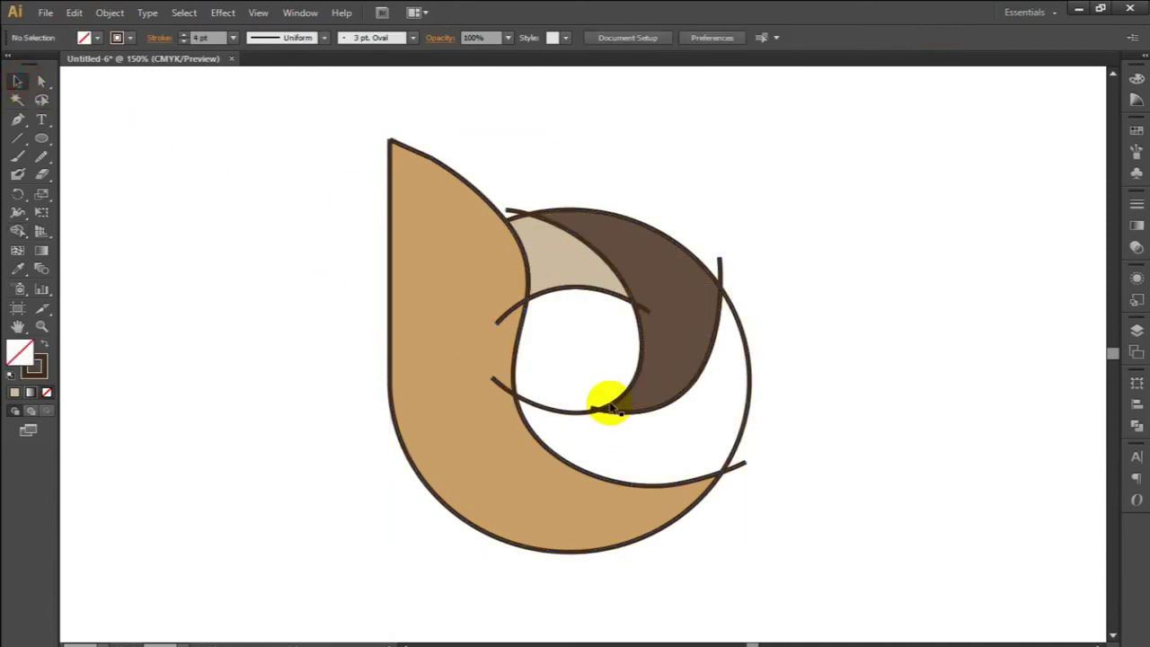
left_click(582, 413)
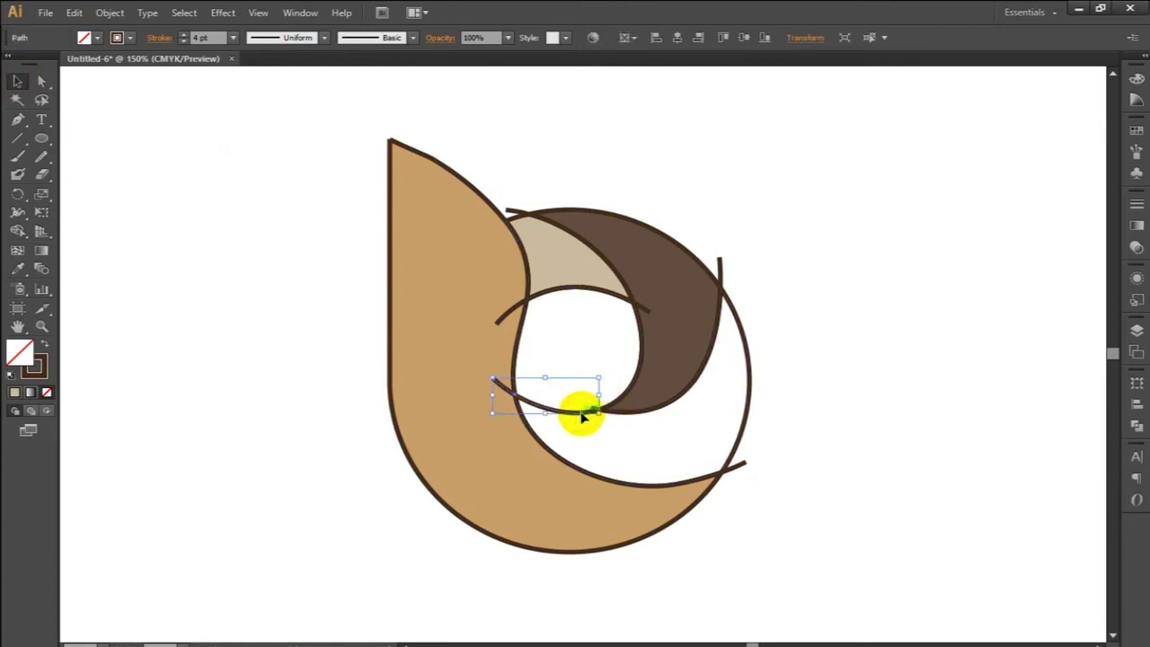
left_click(595, 437)
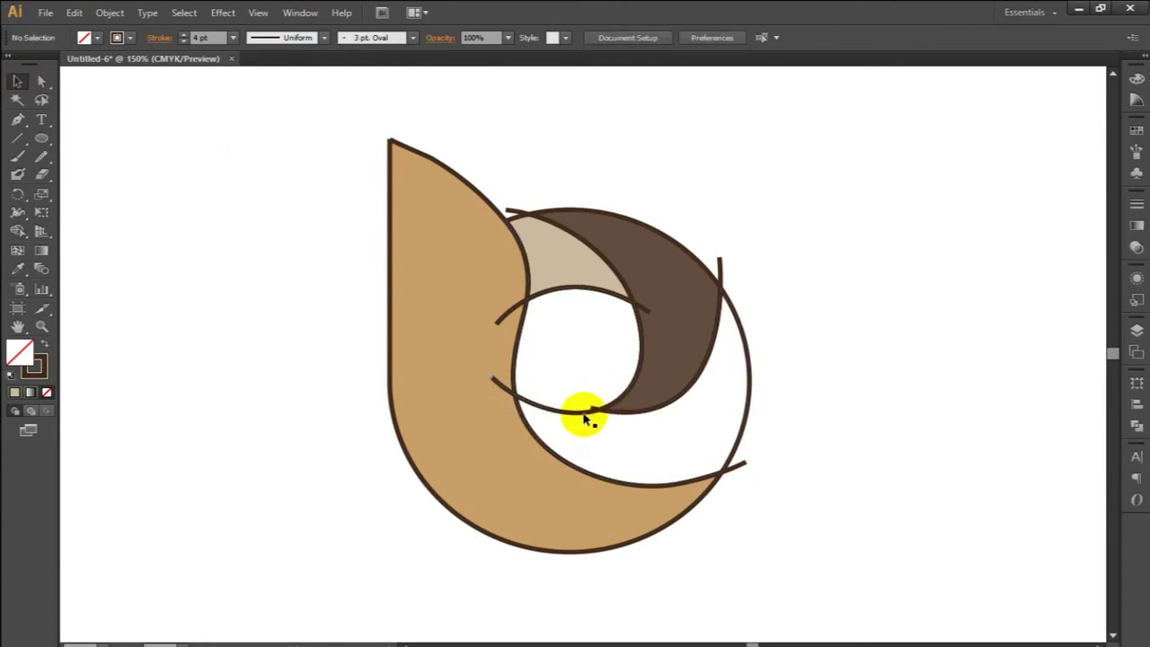
left_click(585, 413)
left_click(833, 430)
left_click_drag(351, 243, 829, 548)
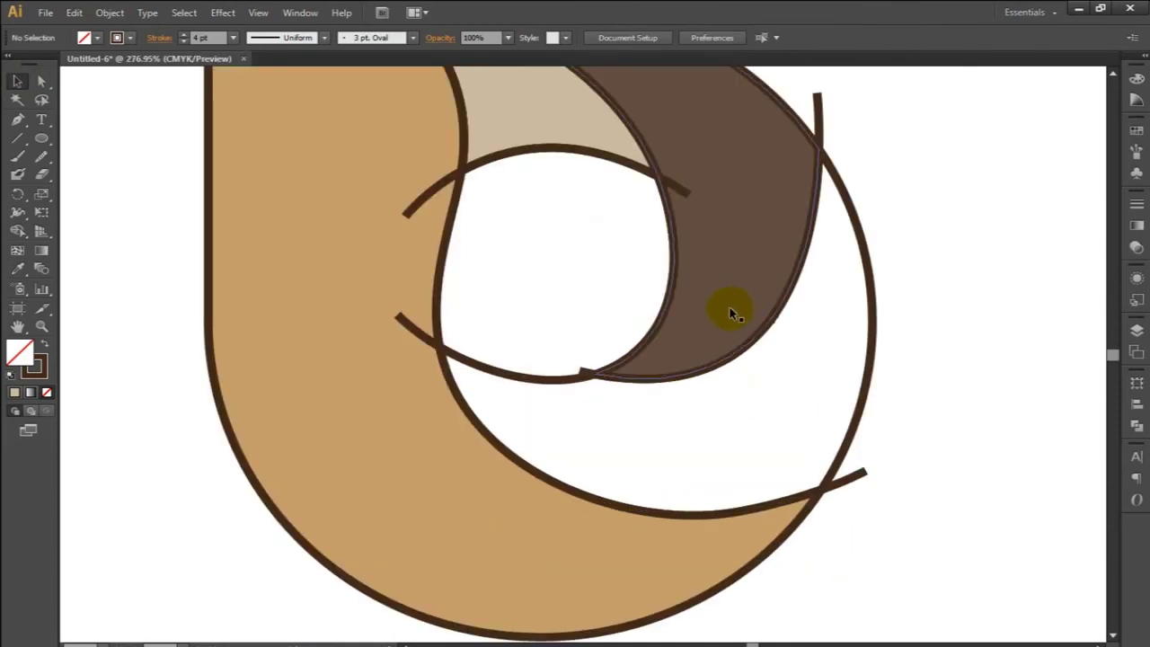
Step: Drag the lower inner arc's end anchor right to meet the brown shape, then reselect all paths
left_click(554, 385)
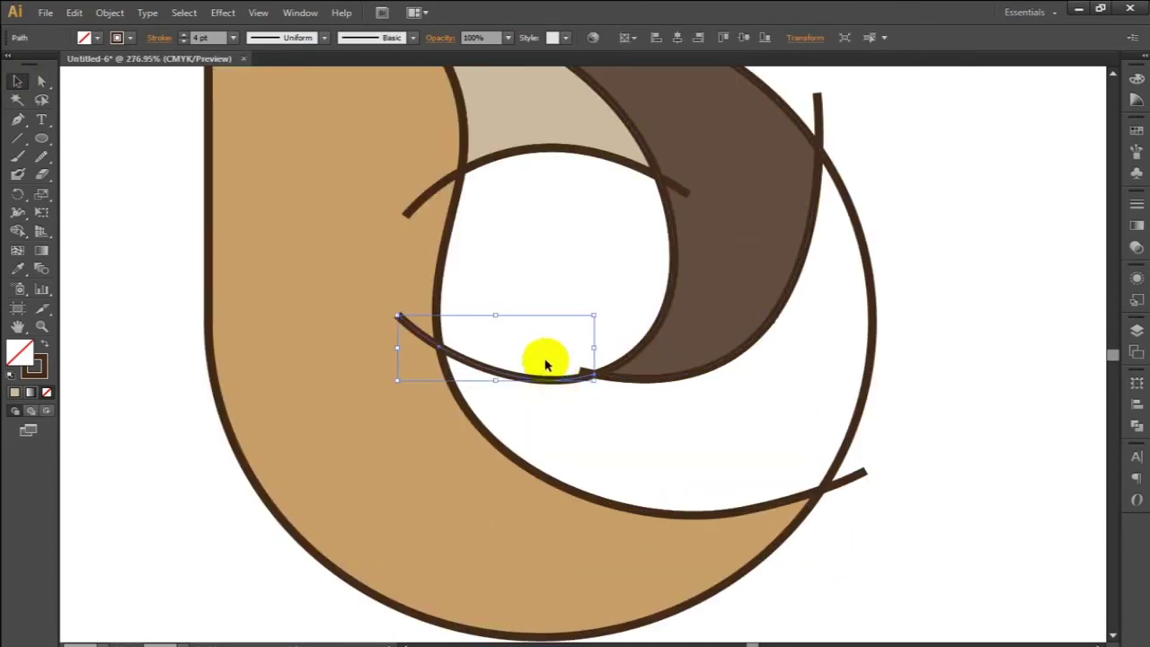
left_click(41, 81)
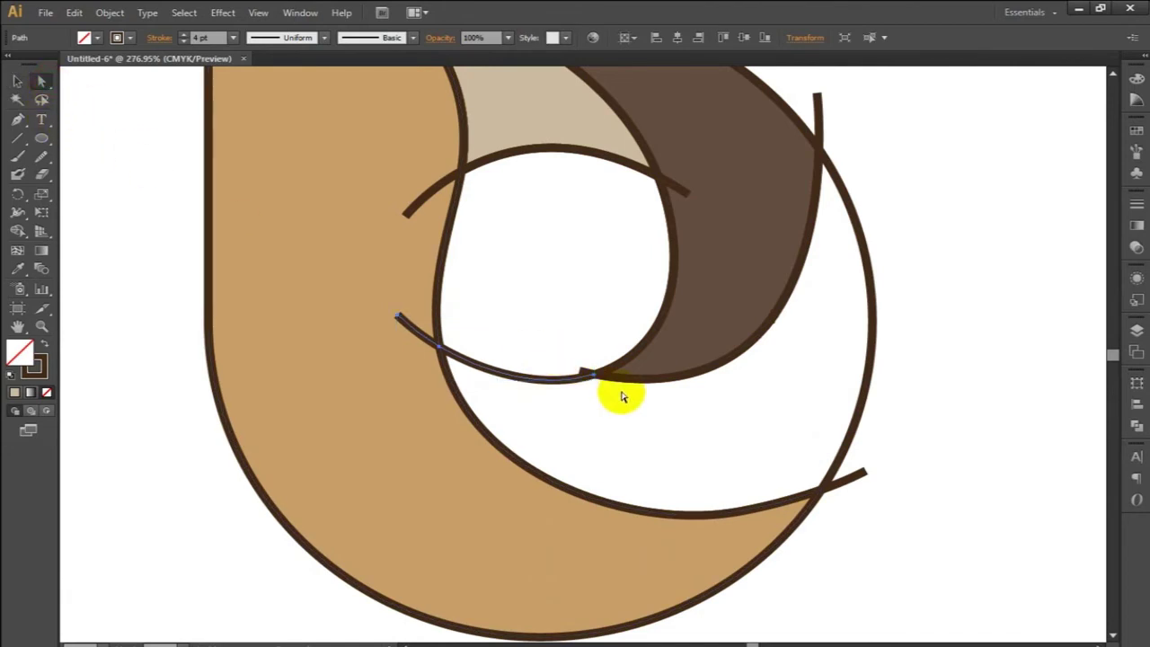
mouse_move(593, 377)
left_mouse_down()
mouse_move(607, 374)
mouse_move(600, 378)
left_mouse_up()
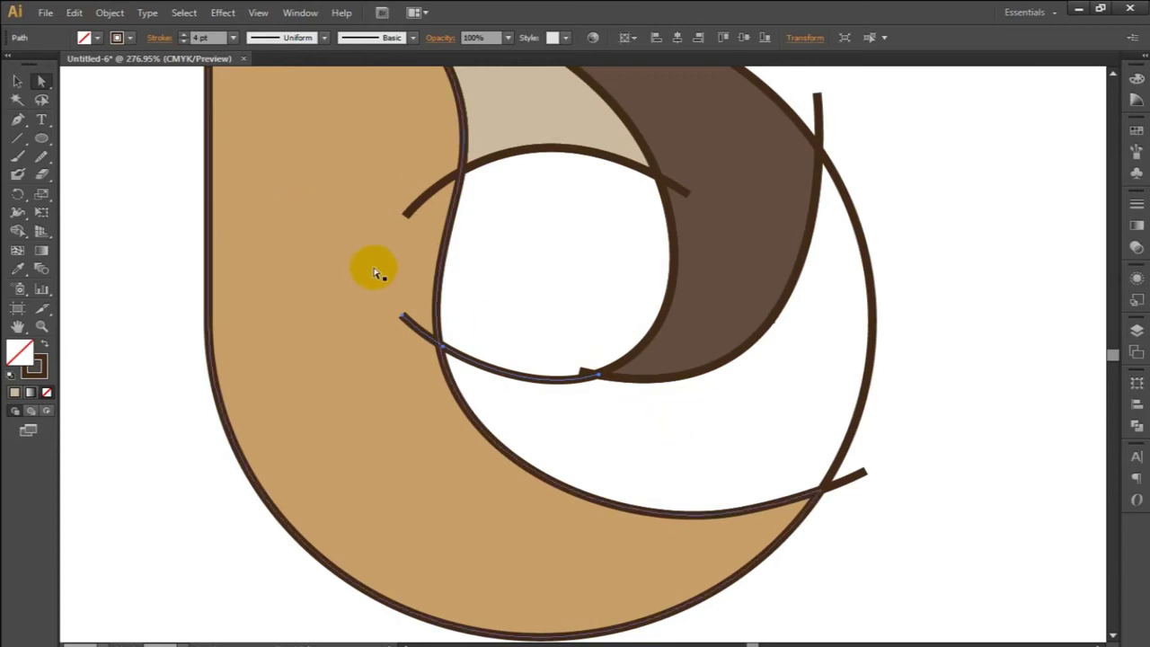
left_click(19, 85)
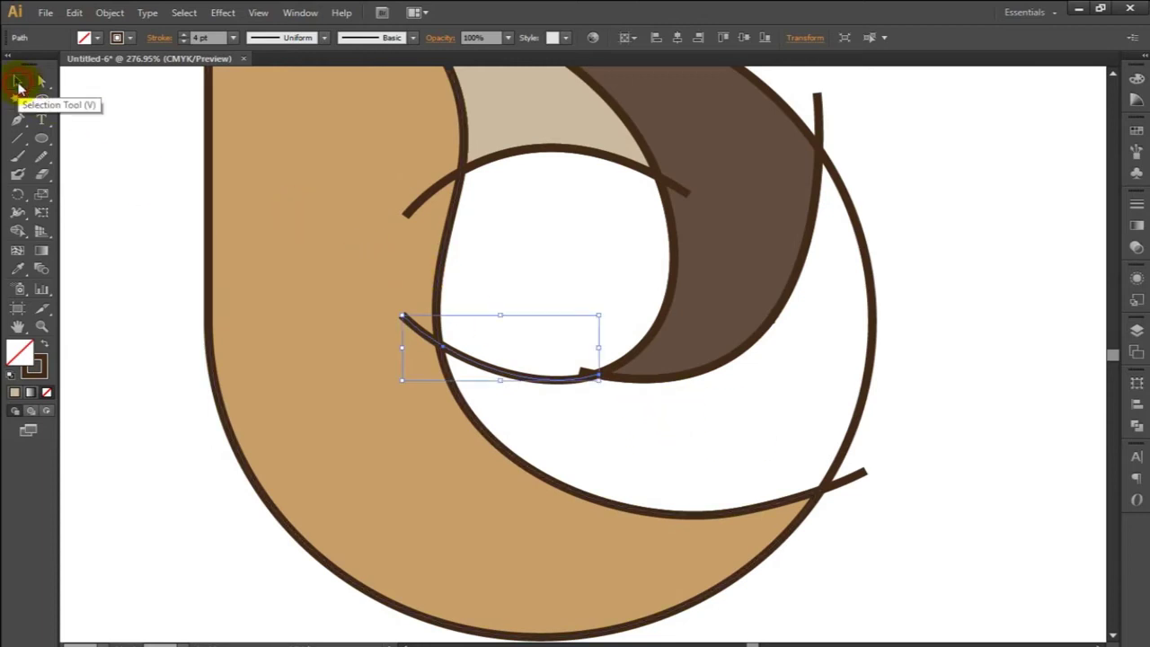
left_click(102, 95)
key("ctrl+minus")
key("ctrl+minus")
left_click_drag(325, 142, 803, 521)
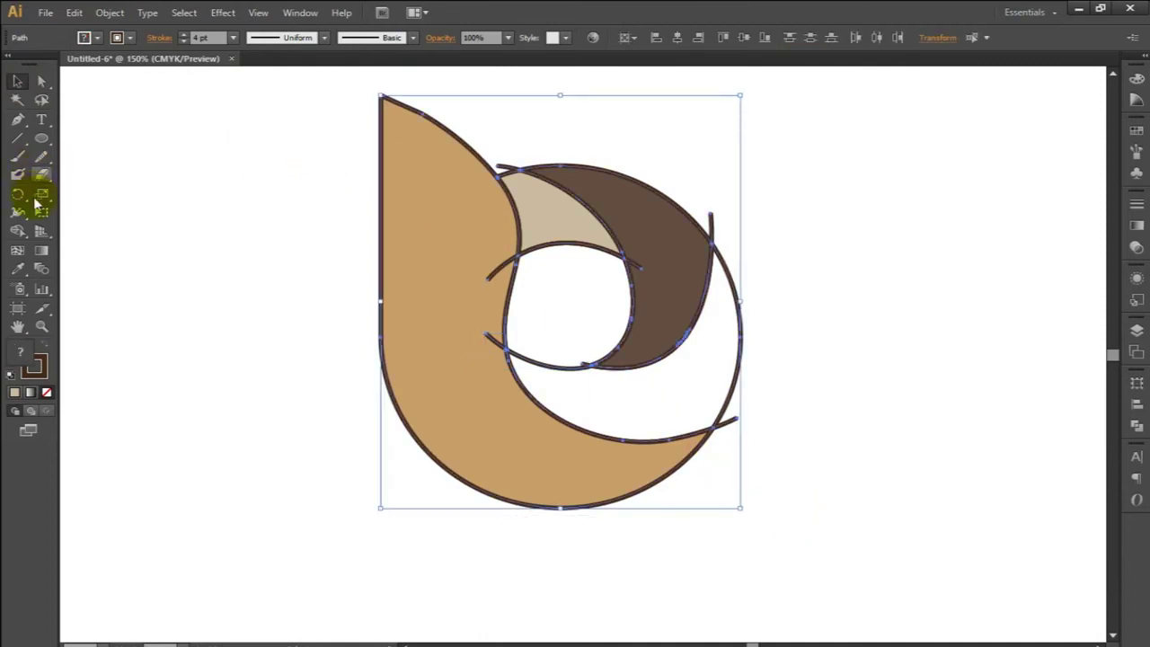
Step: Fill the lower ring crescent beneath the hole with a brown swatch and no stroke
left_click(18, 231)
left_click(96, 41)
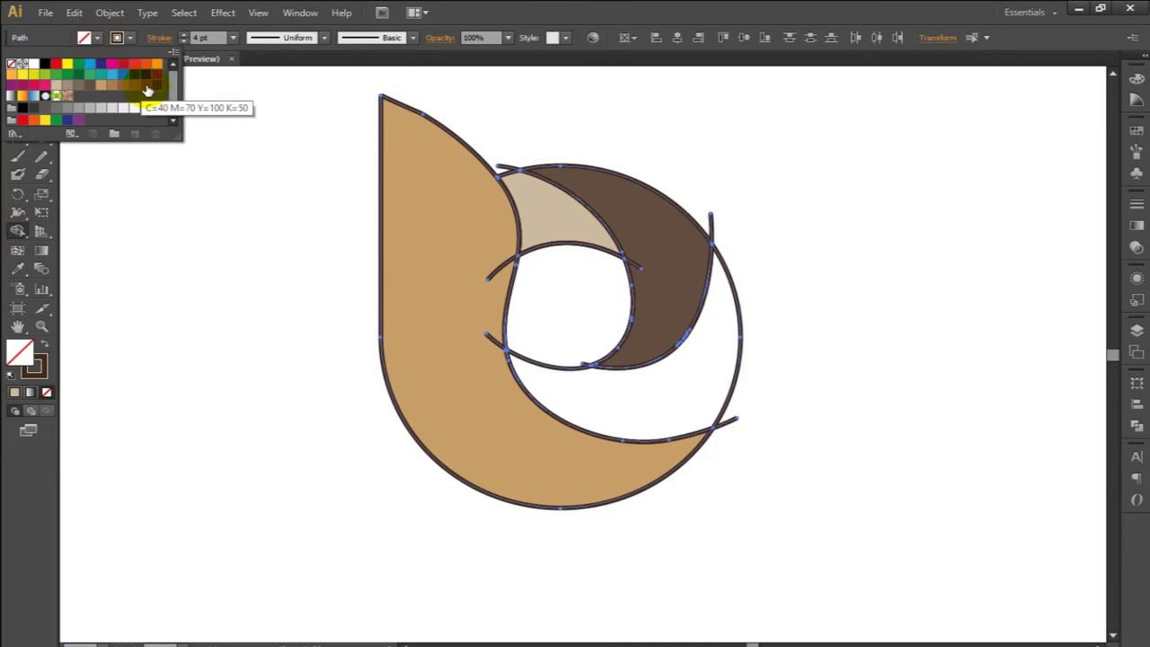
left_click(147, 91)
left_click(116, 37)
left_click(12, 64)
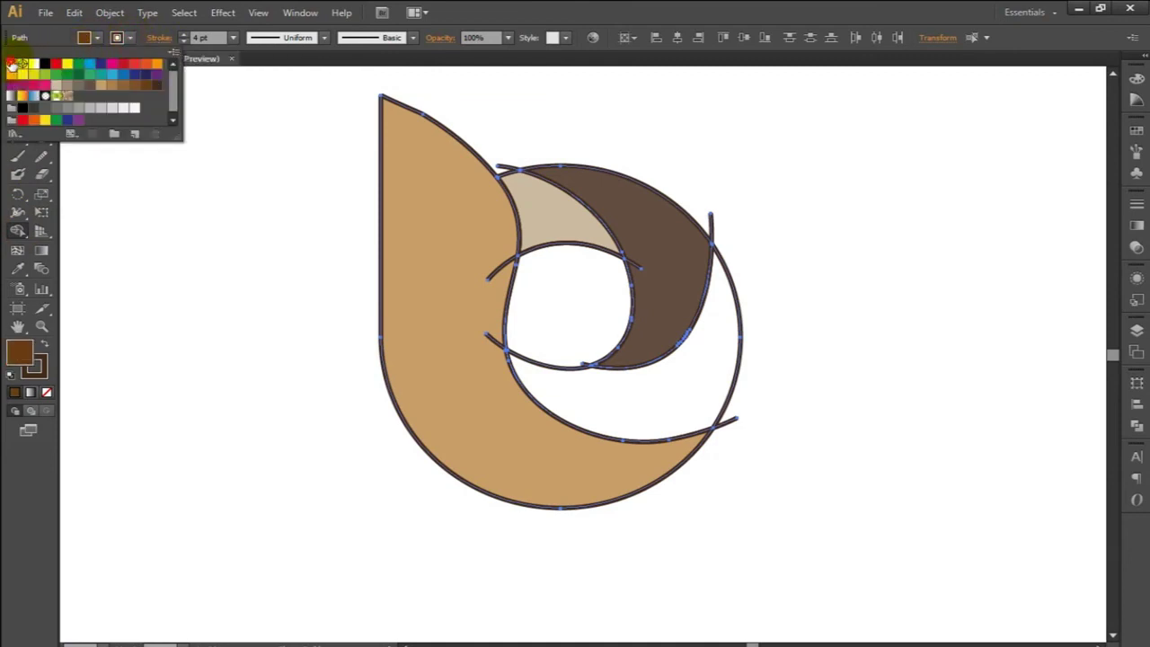
left_click(696, 377)
left_click(17, 80)
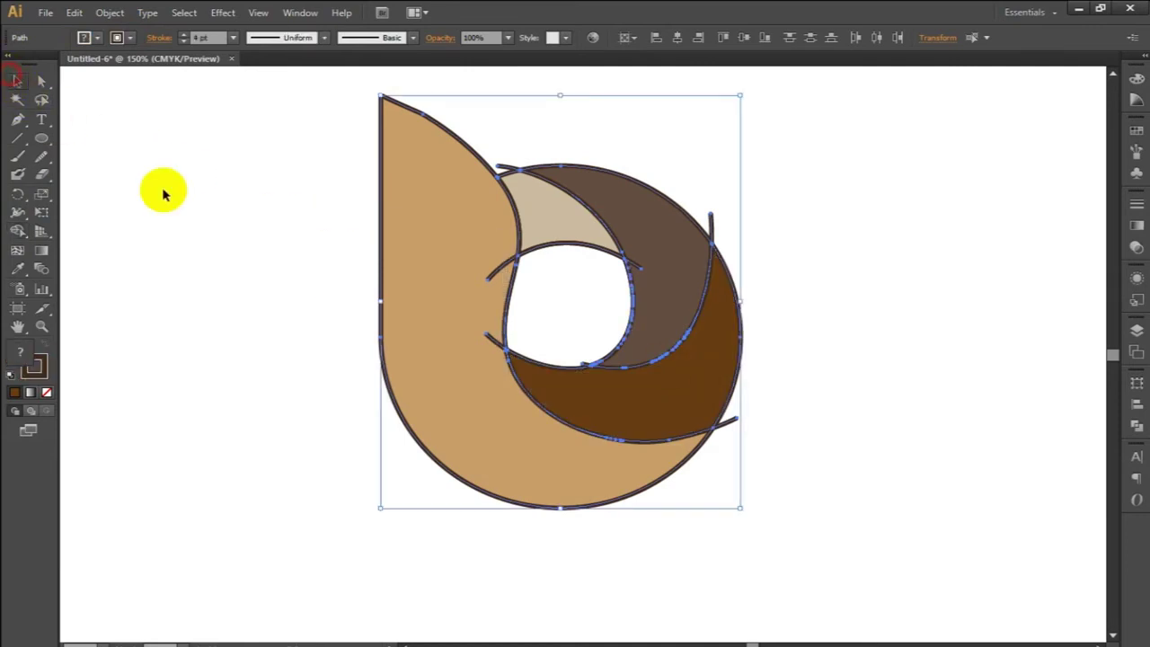
left_click(226, 239)
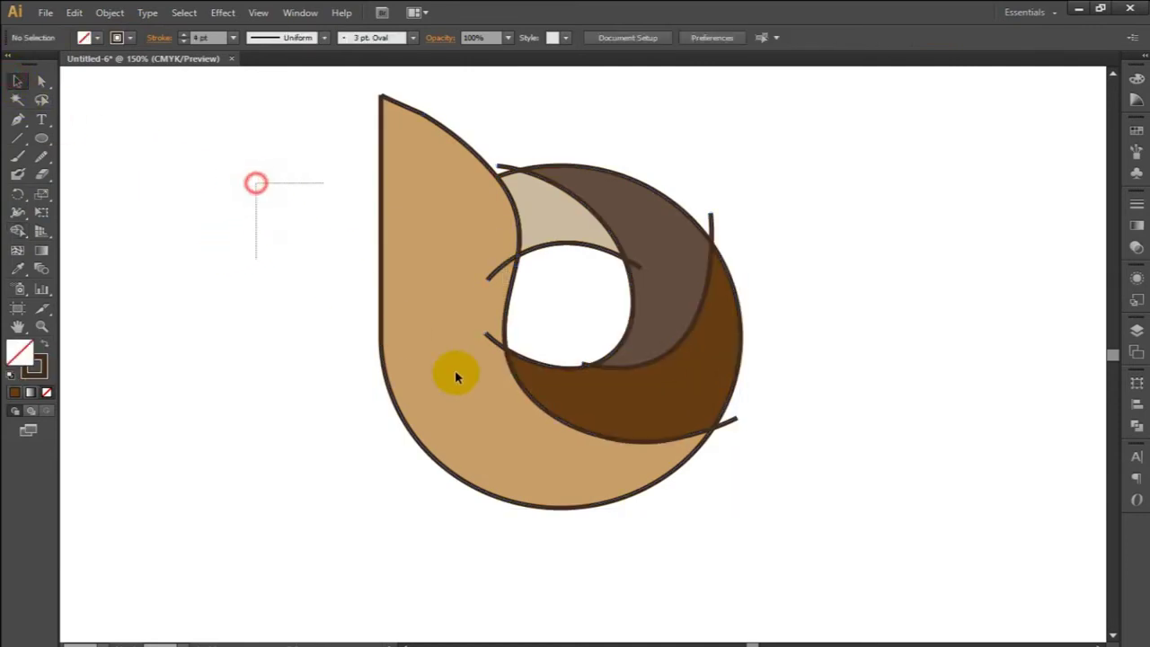
Step: Delete the stray curve above the hole and the stray line end at lower right
left_click_drag(456, 376, 787, 533)
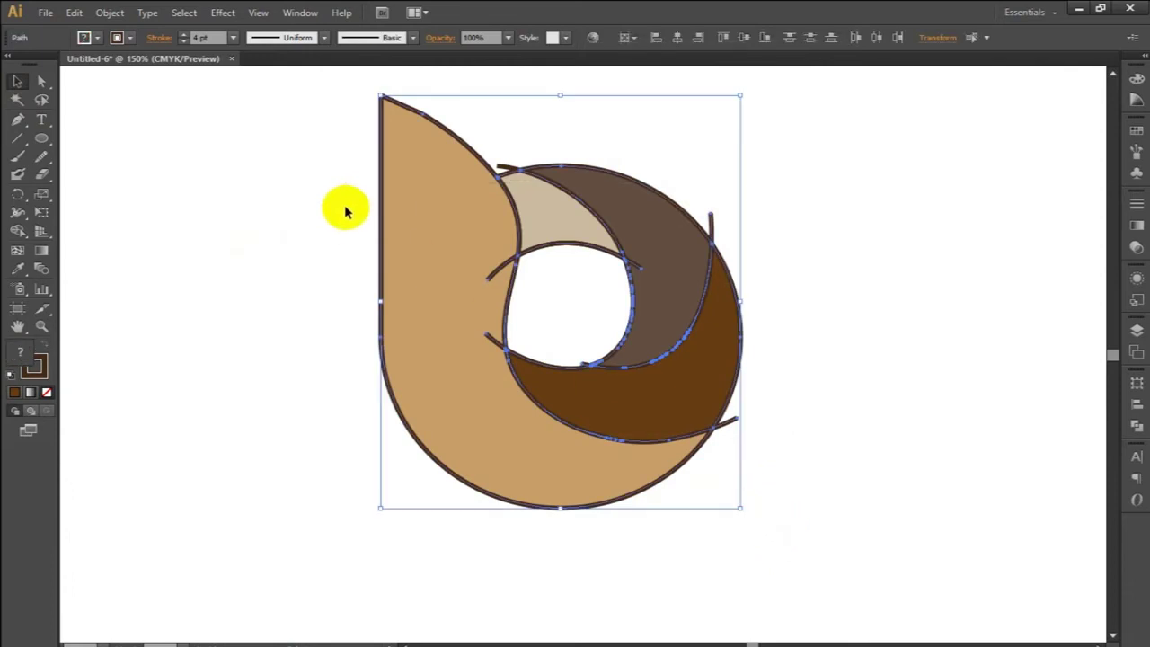
left_click(512, 148)
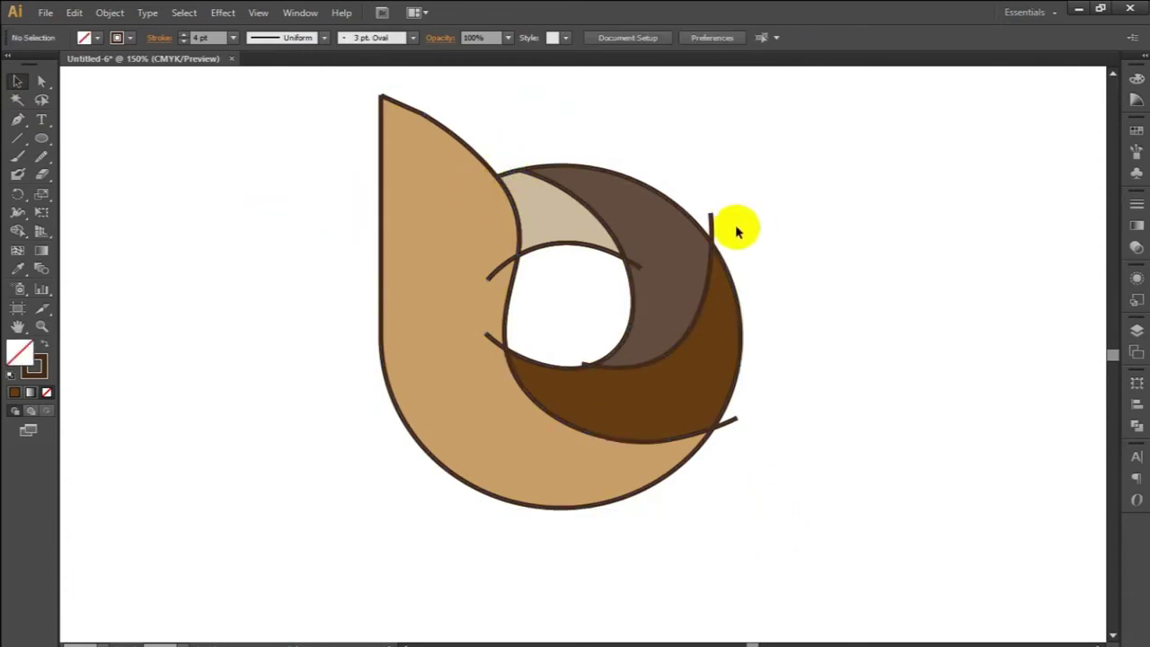
left_click_drag(710, 220, 634, 268)
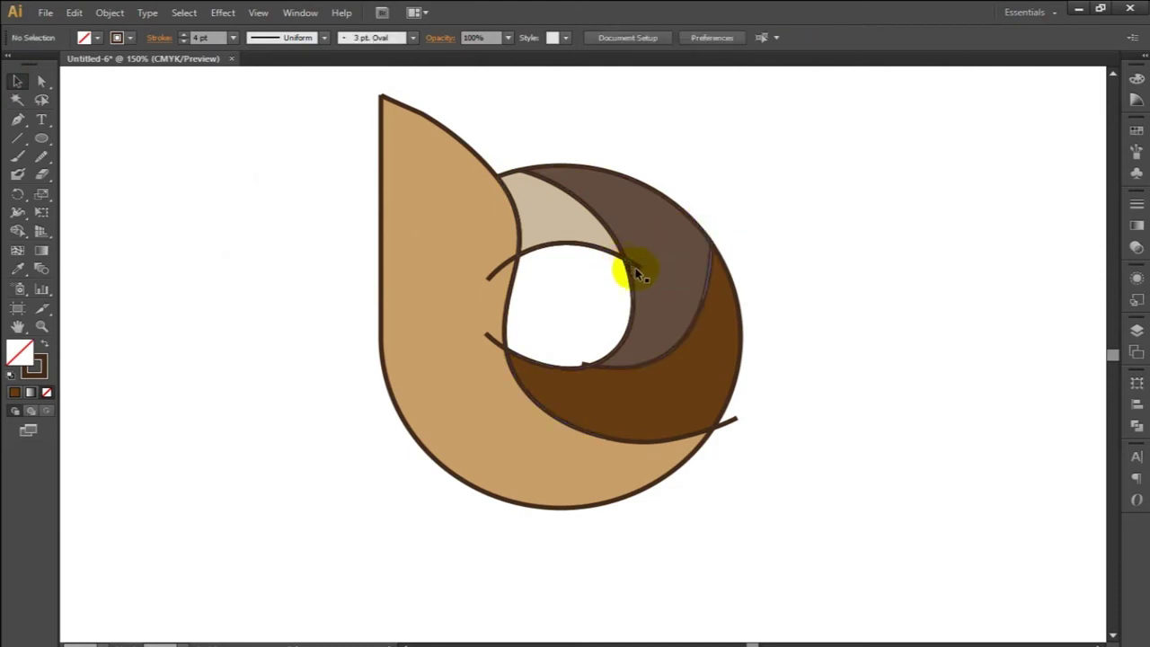
left_click(575, 269)
left_click(503, 265)
key("Delete")
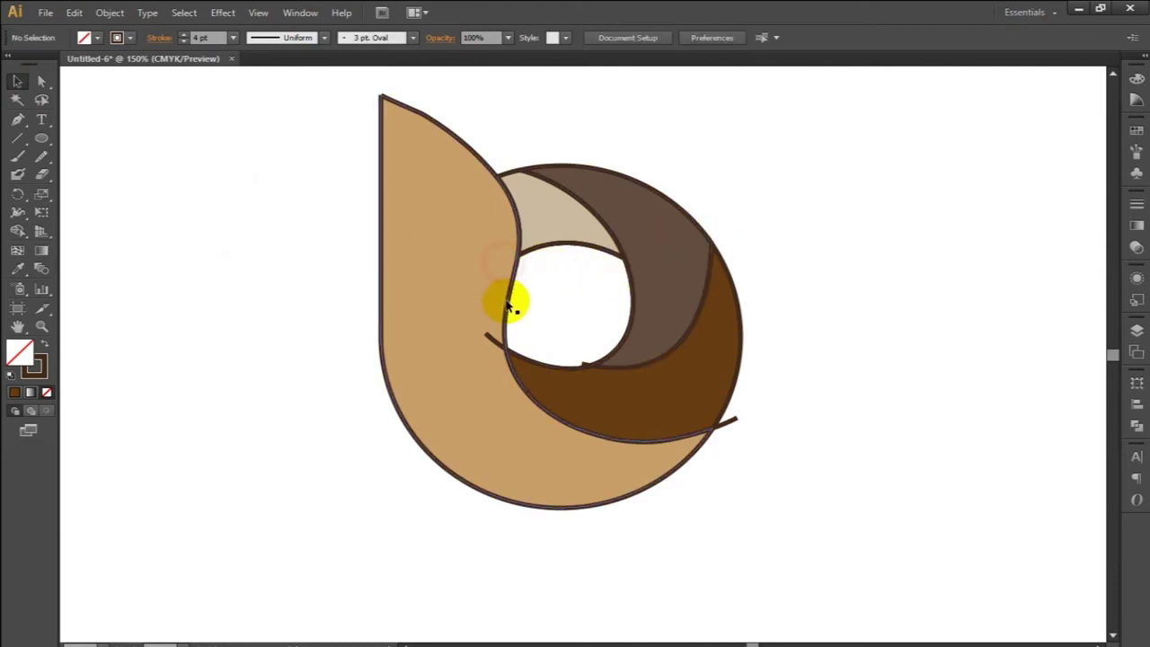
left_click(491, 335)
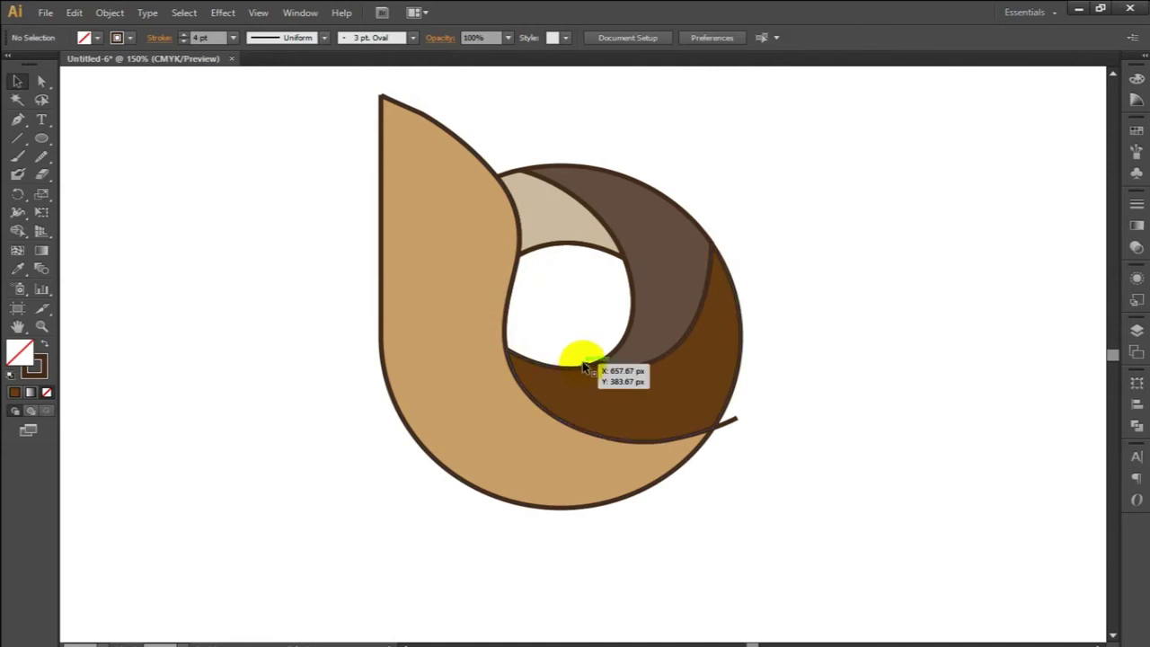
left_click(731, 422)
key("Delete")
mouse_move(276, 156)
left_mouse_down()
mouse_move(744, 505)
mouse_move(819, 537)
left_mouse_up()
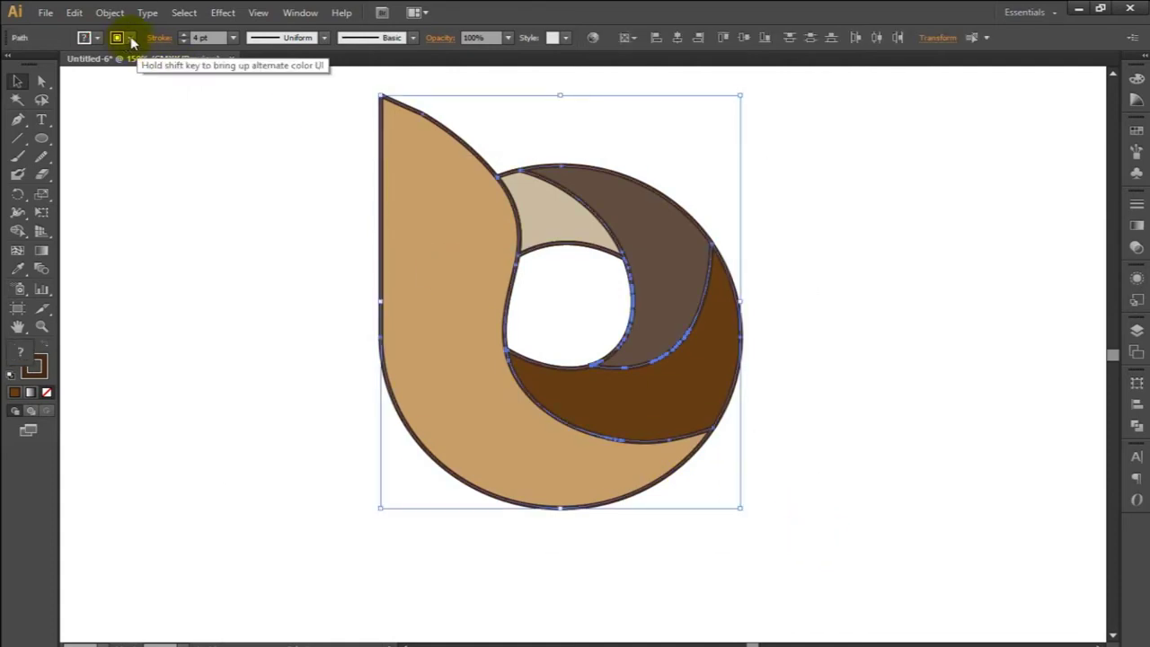
Step: Set the stroke to None on all logo shapes, zoom out, and select the tan stem
left_click(130, 38)
left_click(18, 70)
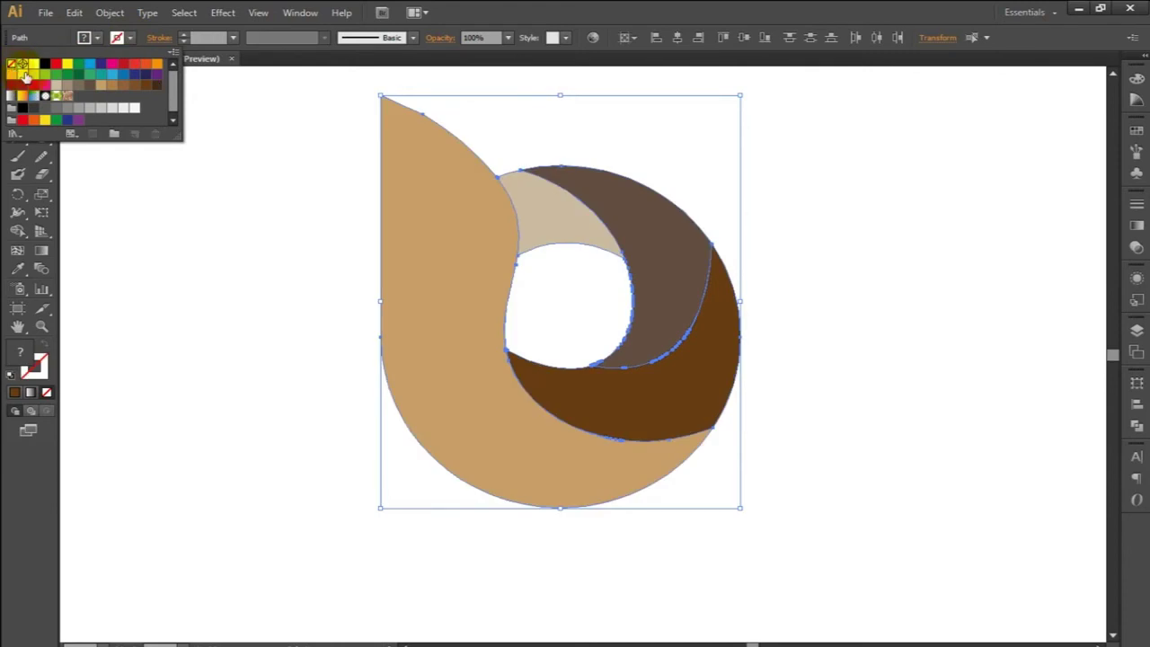
left_click(249, 271)
left_click(226, 261)
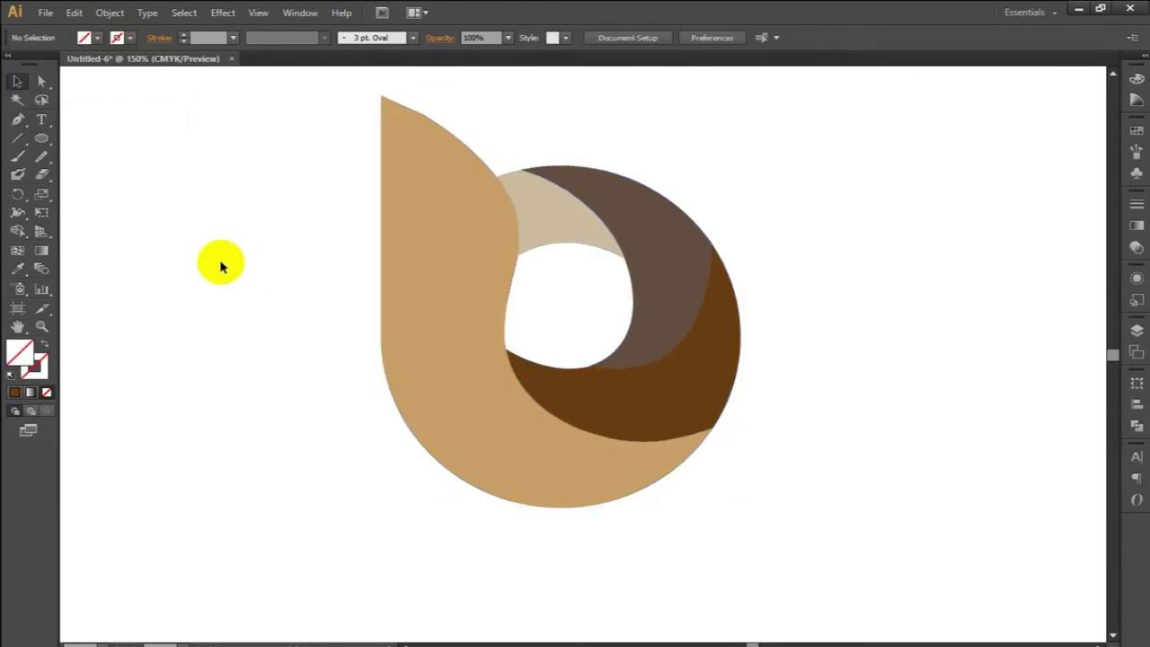
key("ctrl+minus")
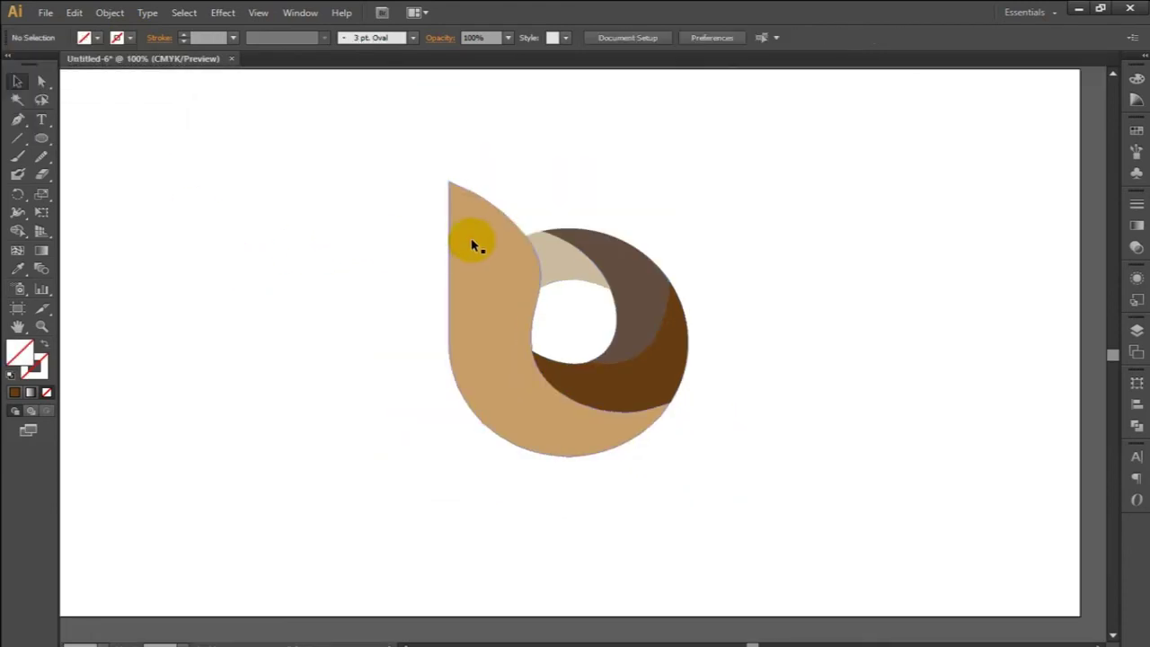
left_click(475, 242)
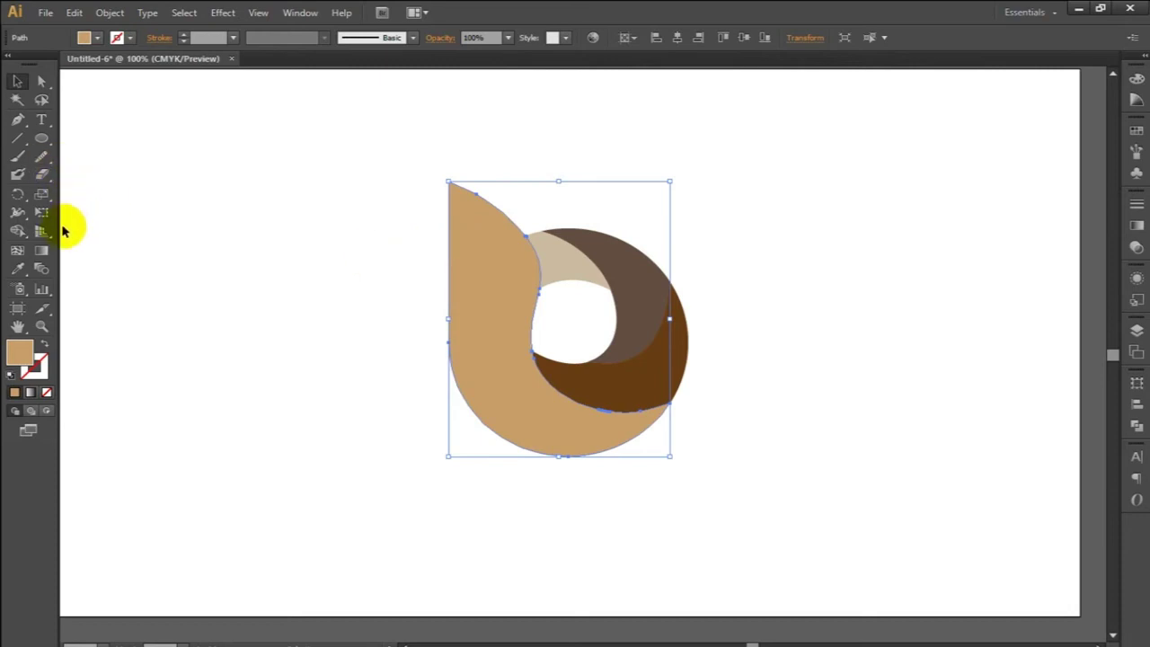
Step: Apply the Orange, Yellow gradient to the stem, running diagonally from its top to bottom
left_click(1134, 230)
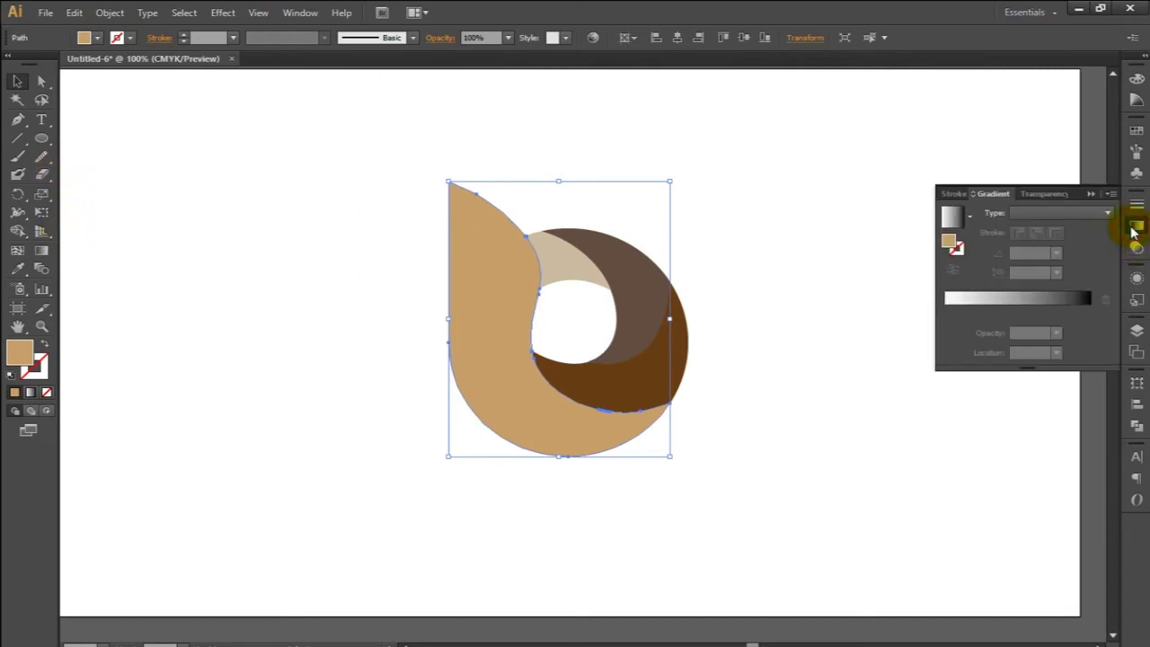
left_click(969, 218)
left_click(854, 268)
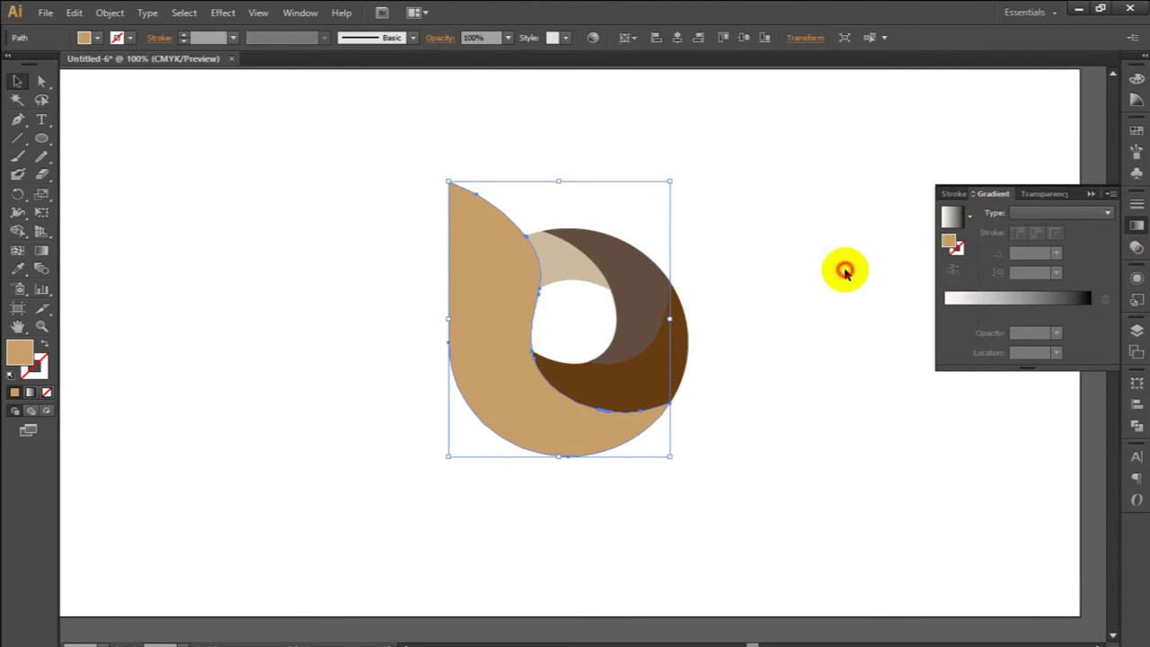
left_click(41, 251)
left_click_drag(477, 224, 580, 428)
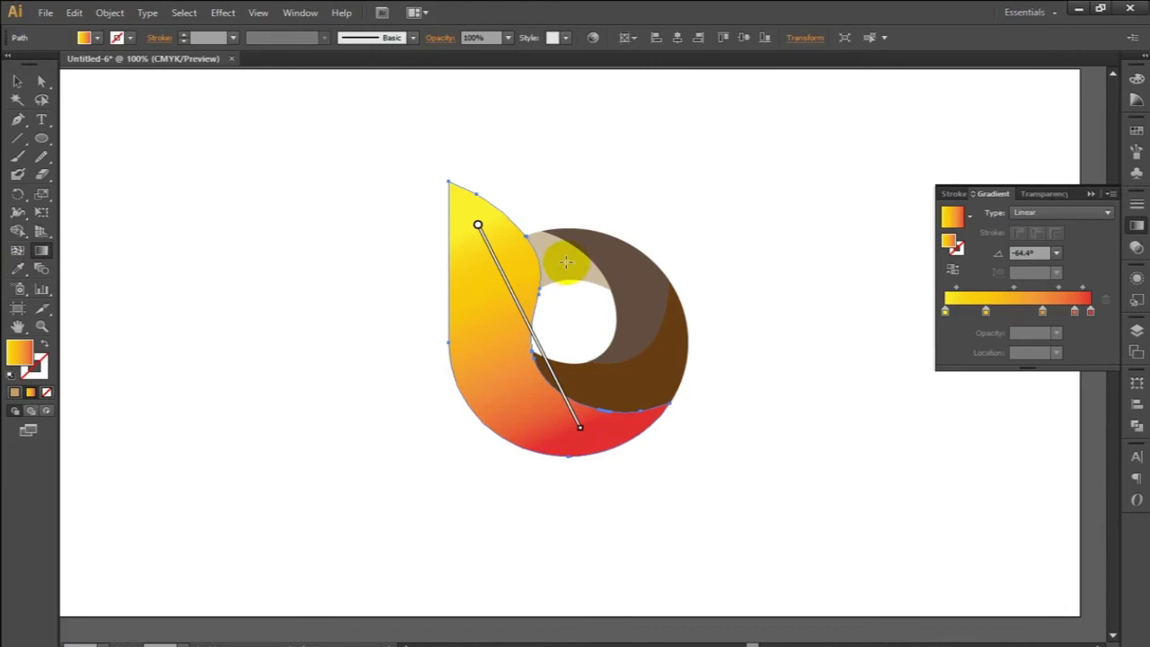
Step: Select the beige inner shape, a neighbouring piece, and the dark brown shape together
left_click(17, 82)
left_click(269, 234)
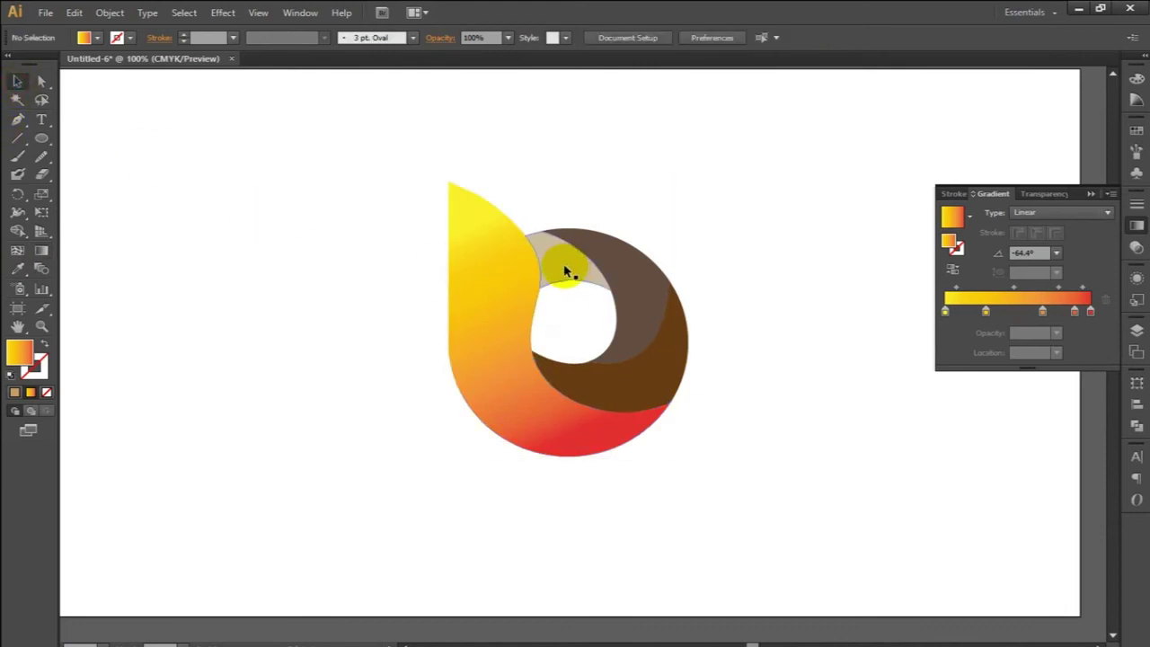
left_click(660, 268)
left_click(636, 274, "shift")
left_click(651, 392, "shift")
Step: Apply the Orange, Yellow gradient to the selected shapes and angle it across the small top shape
left_click(970, 221)
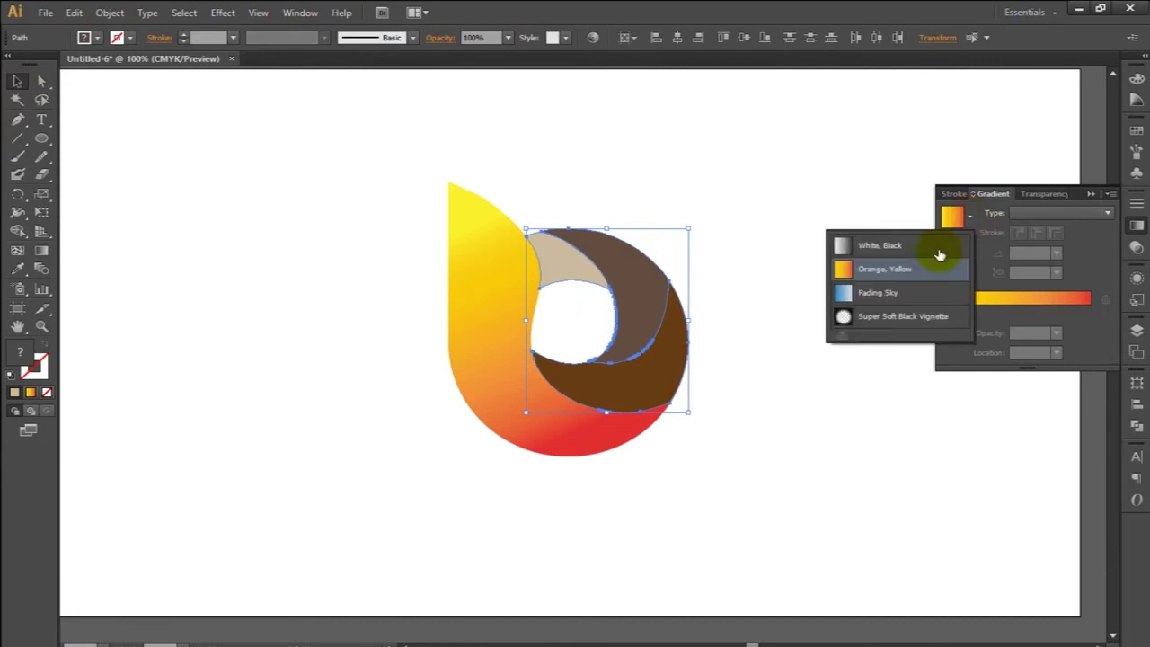
left_click(845, 270)
left_click(751, 268)
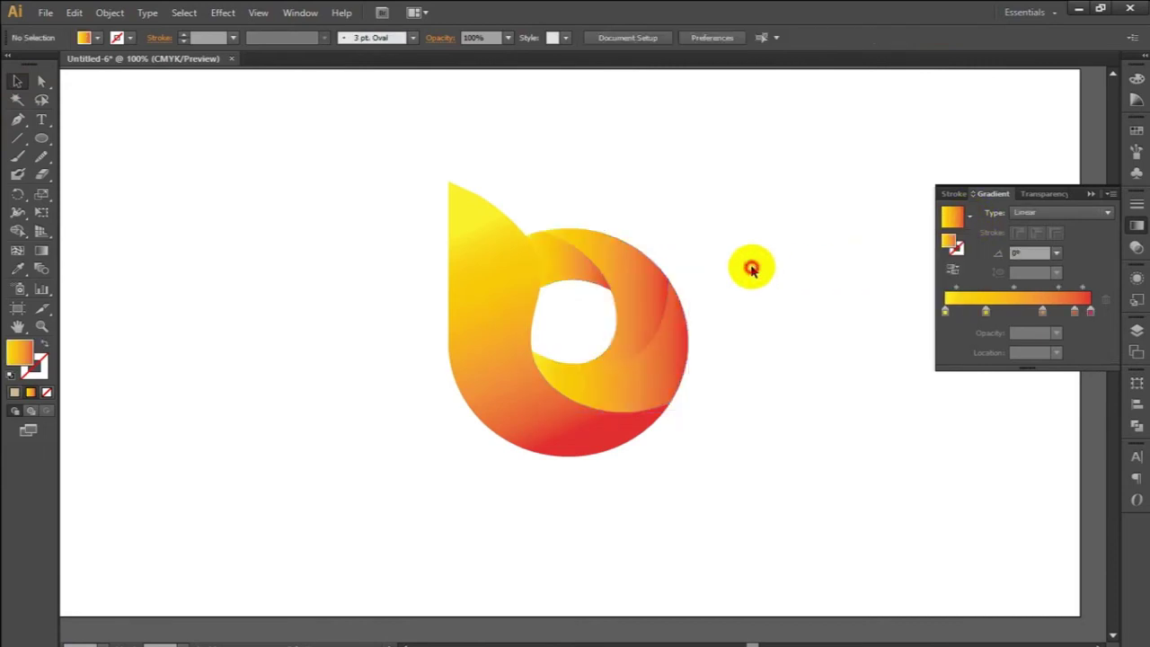
left_click(577, 264)
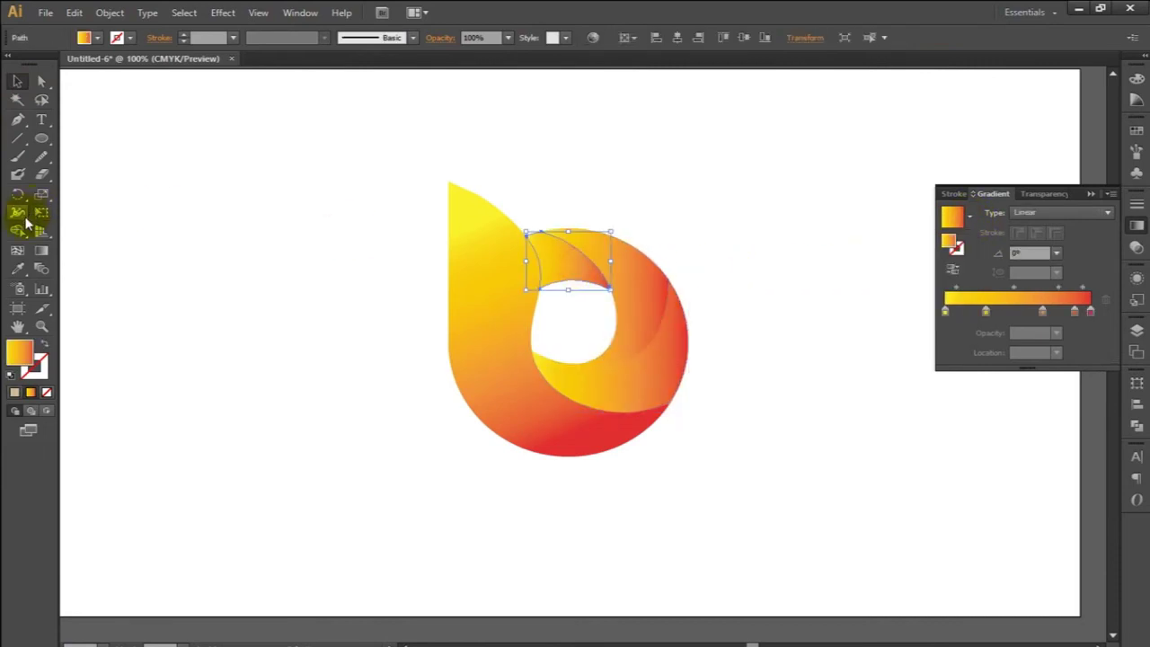
left_click(40, 251)
left_click_drag(539, 246, 586, 277)
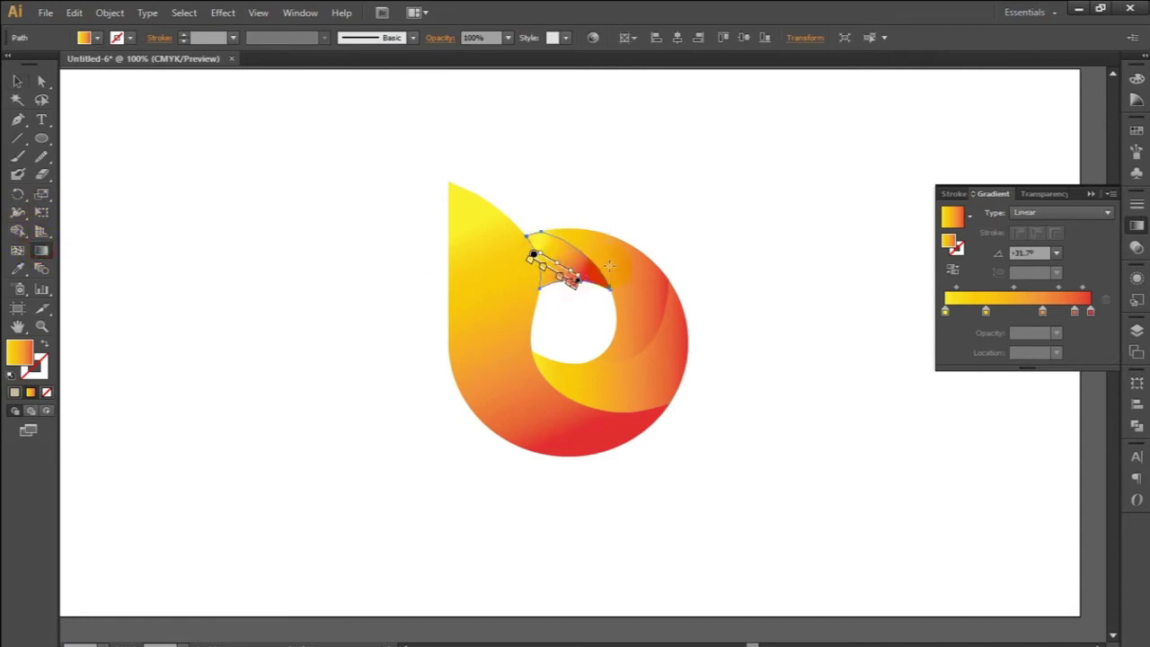
left_click(15, 86)
left_click(599, 192)
Step: Redraw the inner ring pieces' gradients, top-to-bottom on one and right-to-left on the lower one
left_click(629, 257)
left_click(41, 251)
left_click_drag(620, 247, 619, 356)
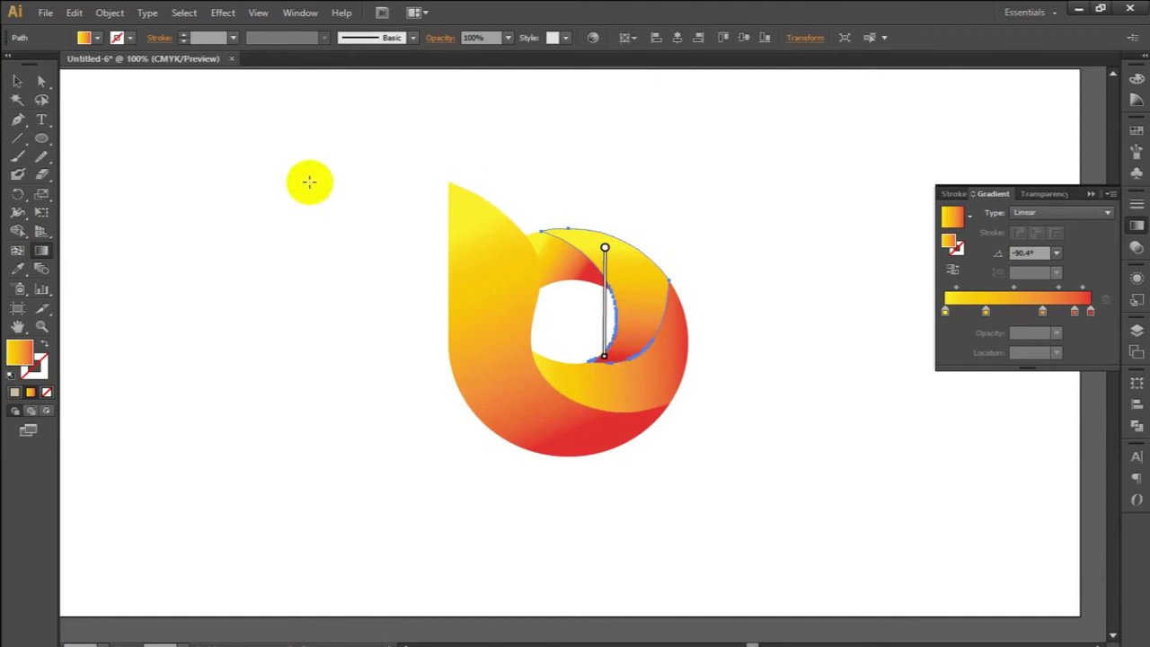
left_click(17, 81)
left_click(255, 260)
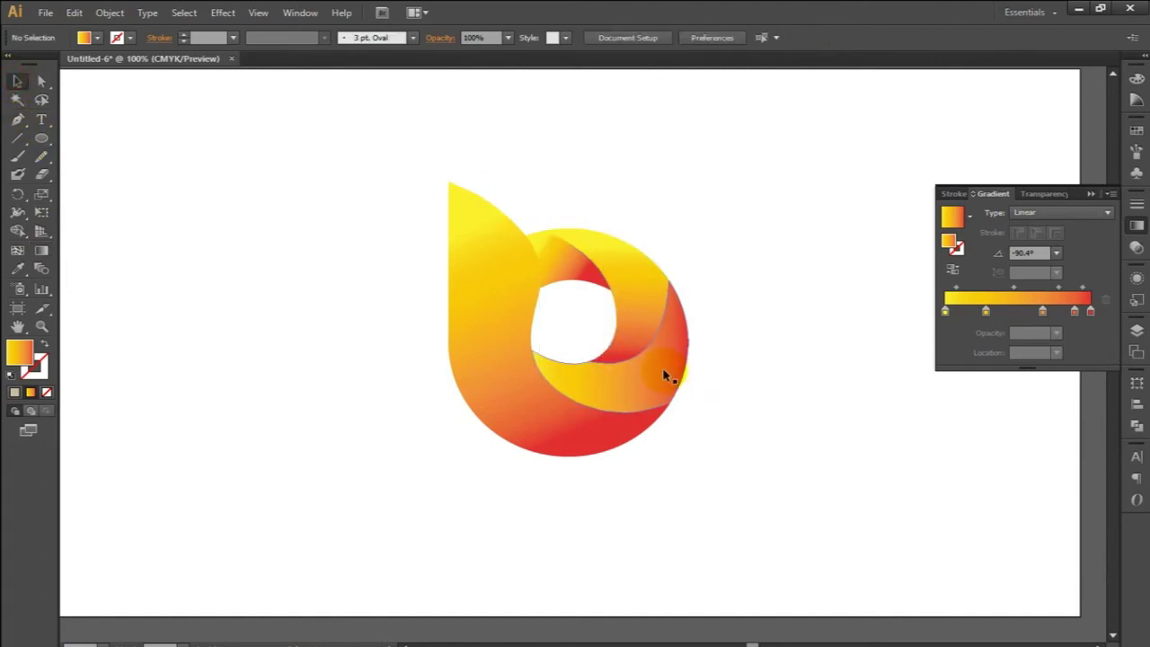
left_click(662, 378)
left_click(41, 251)
left_click_drag(681, 341, 548, 362)
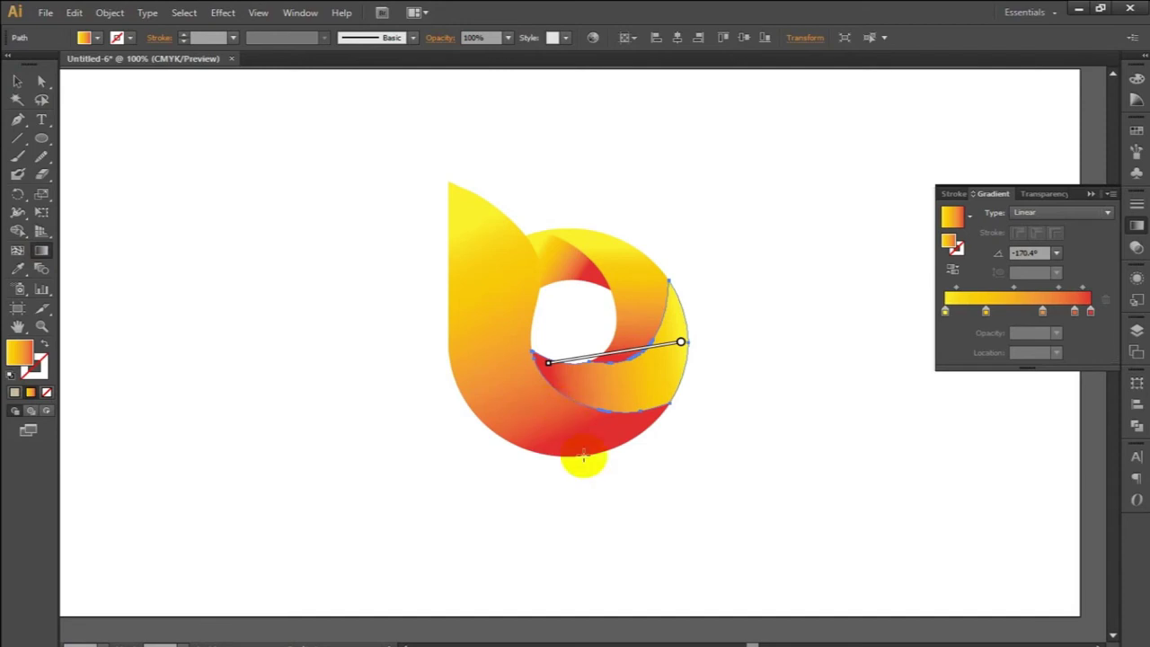
left_click(14, 82)
left_click(156, 321)
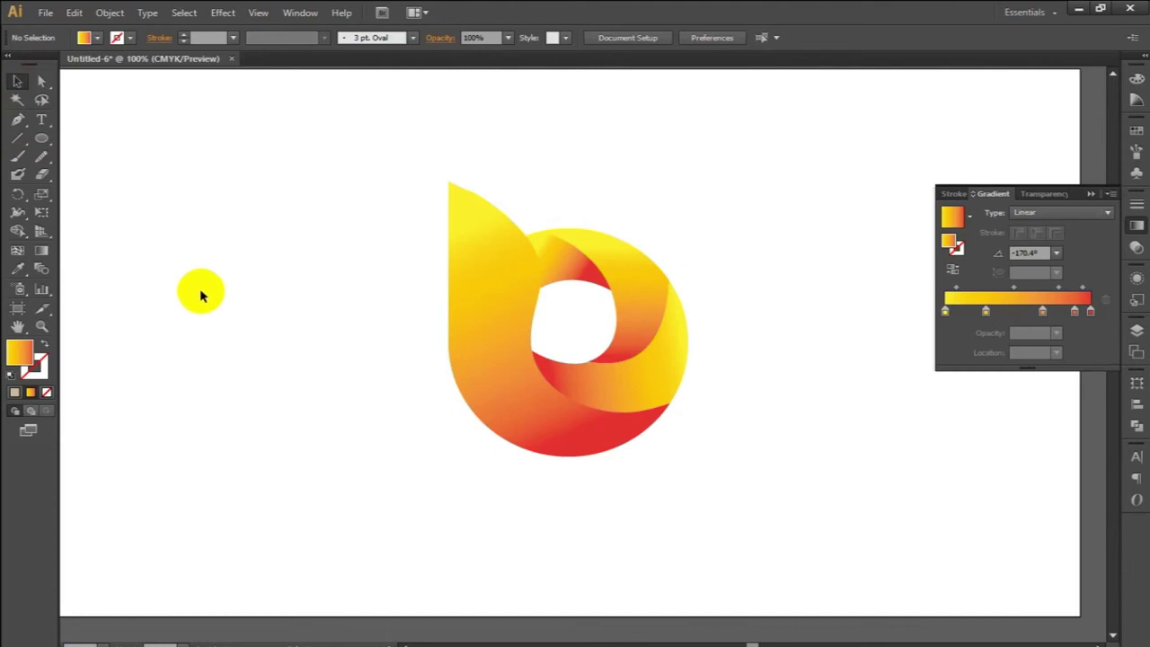
Step: Re-angle the small top piece's gradient toward the hole, then zoom to 150%
left_click(553, 265)
left_click(39, 255)
left_click_drag(534, 254, 507, 233)
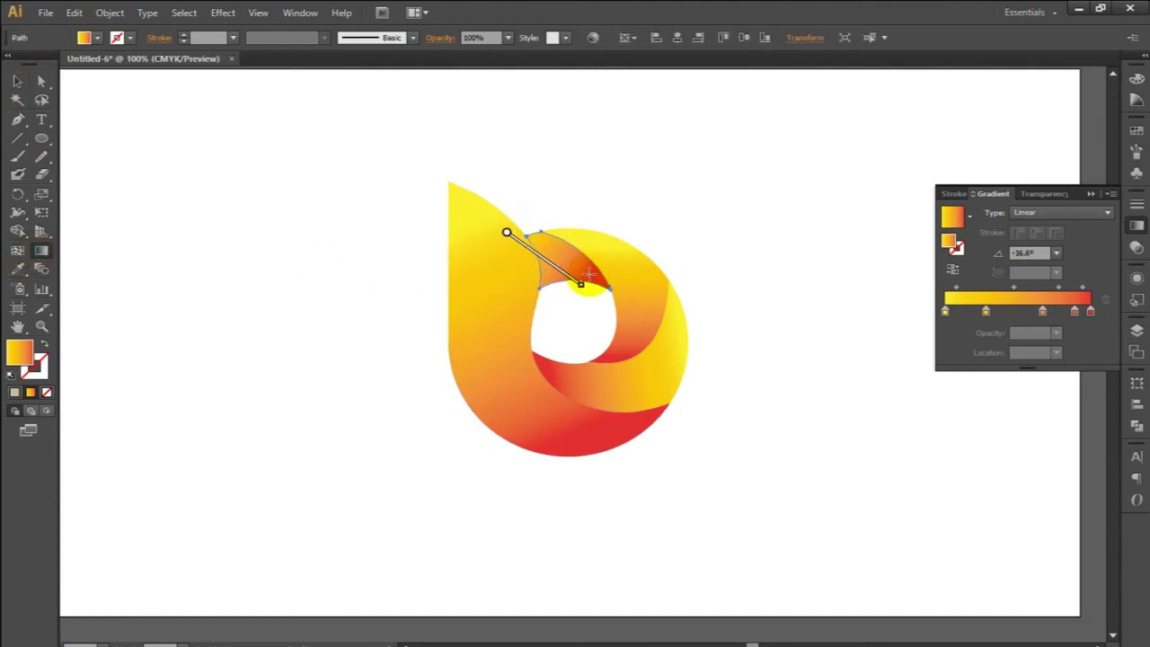
left_click(18, 81)
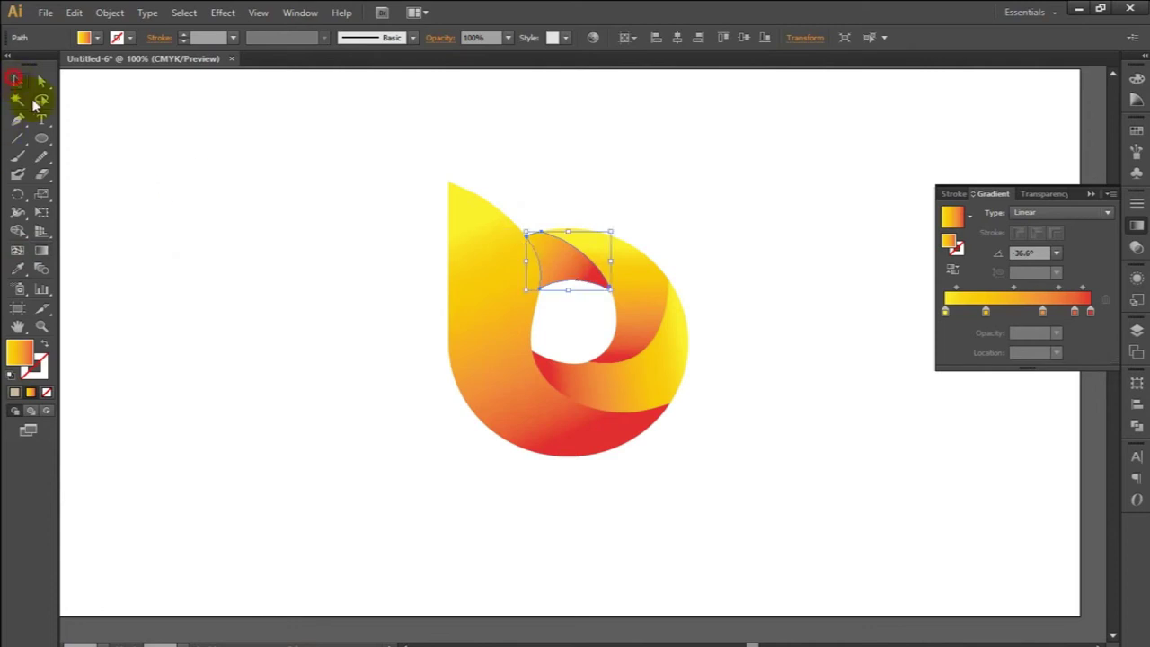
left_click(206, 244)
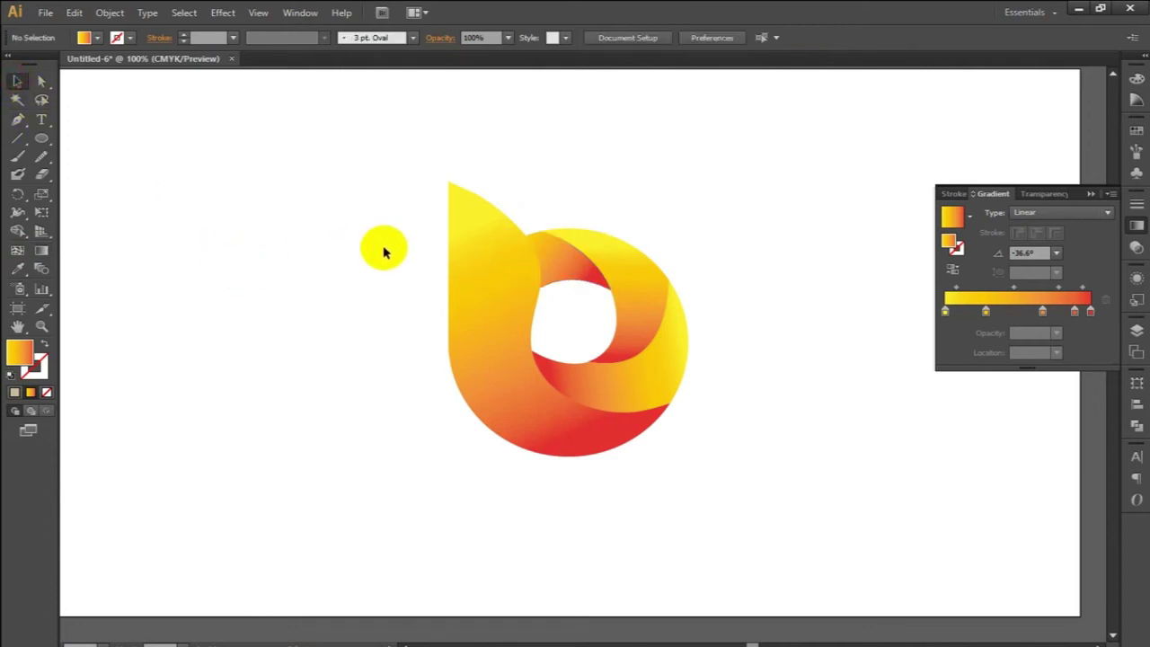
key("ctrl+equal")
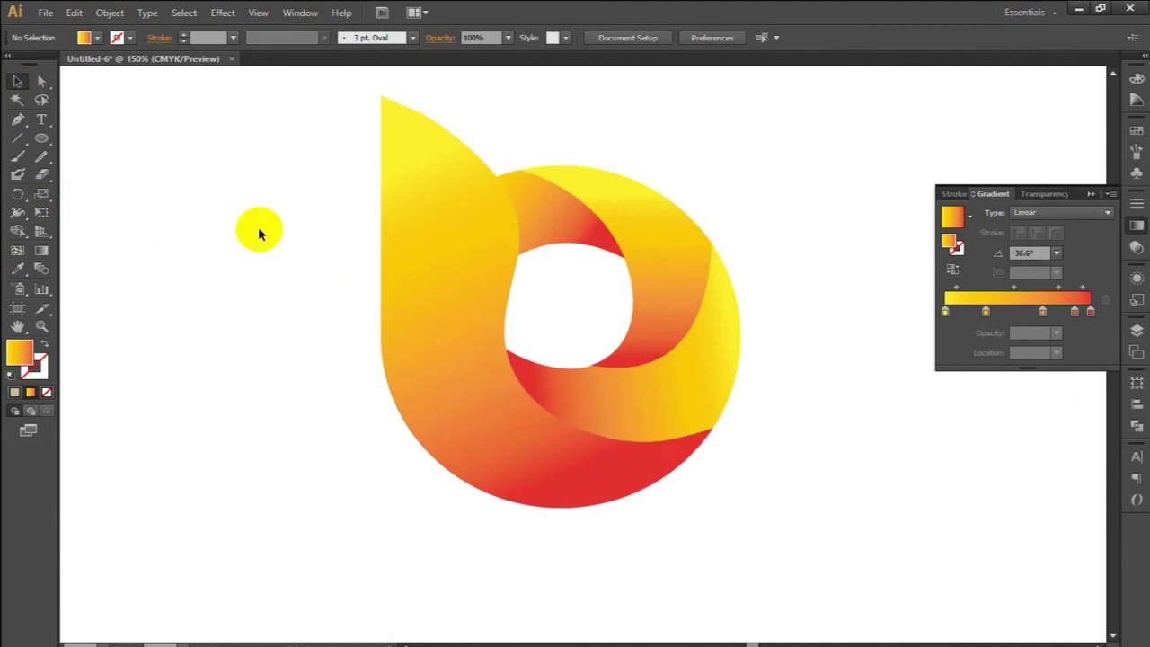
Step: Turn the fading blue preset into a linear white-to-0%-opacity-white gradient
left_click(970, 218)
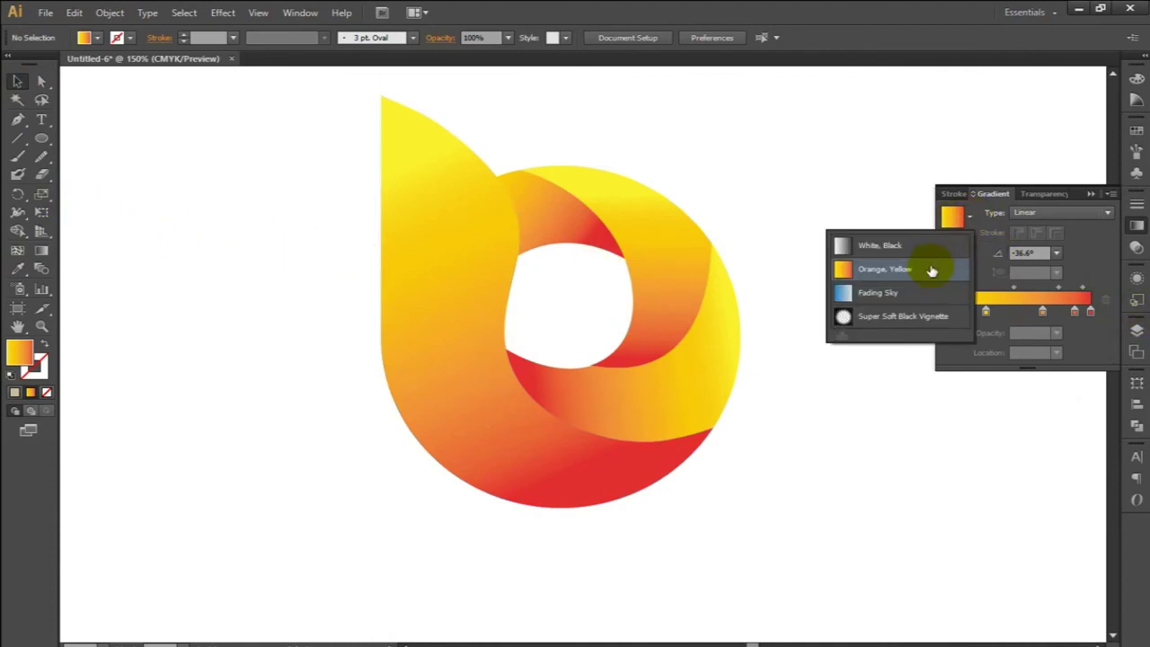
left_click(874, 295)
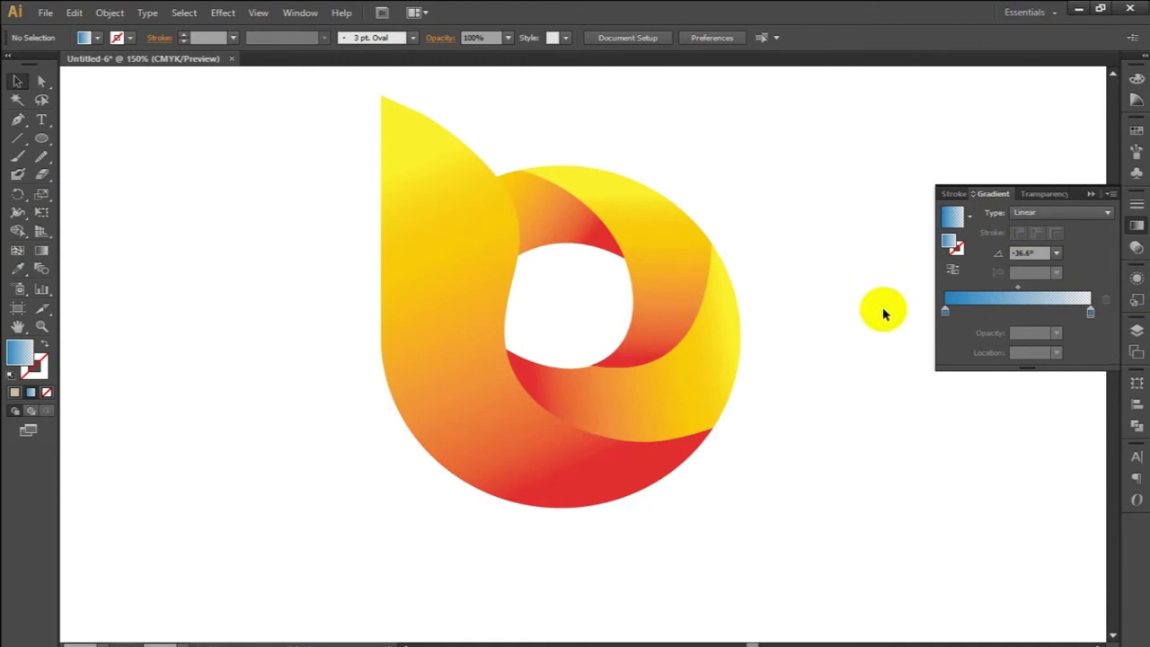
double_click(945, 312)
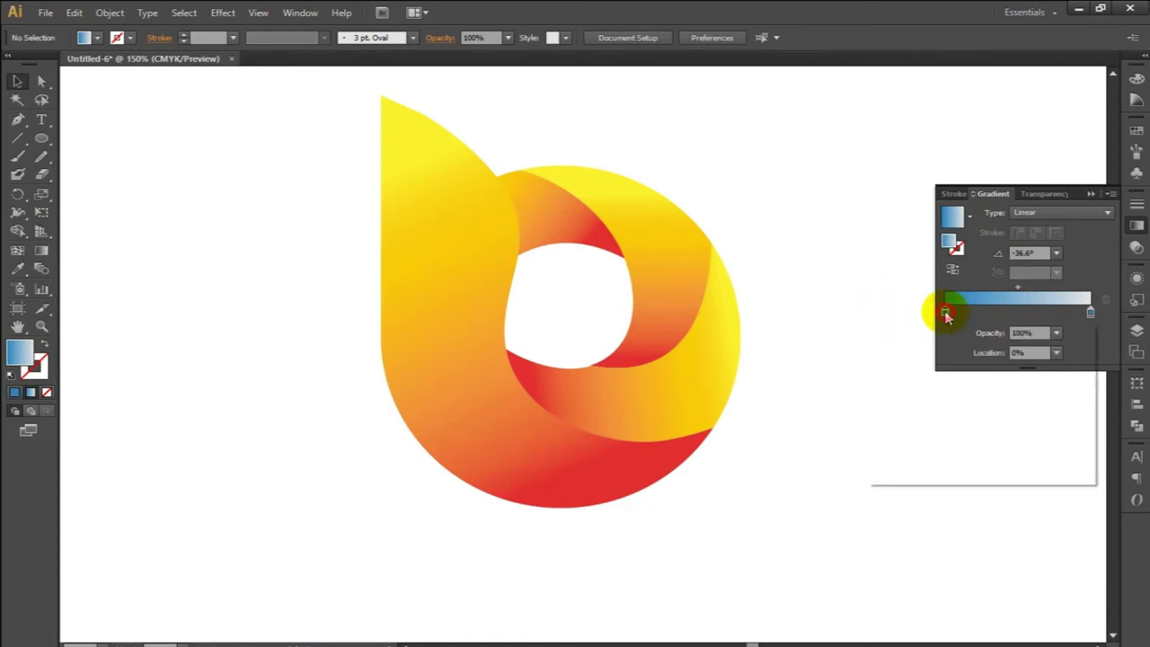
left_click(906, 362)
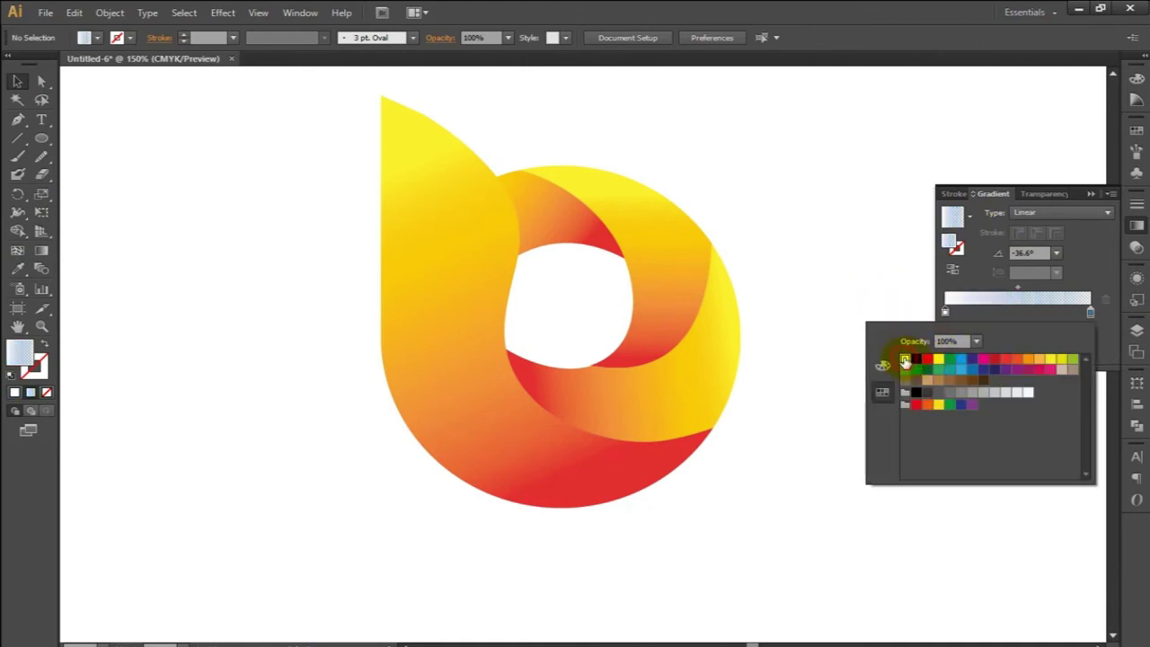
left_click(1089, 311)
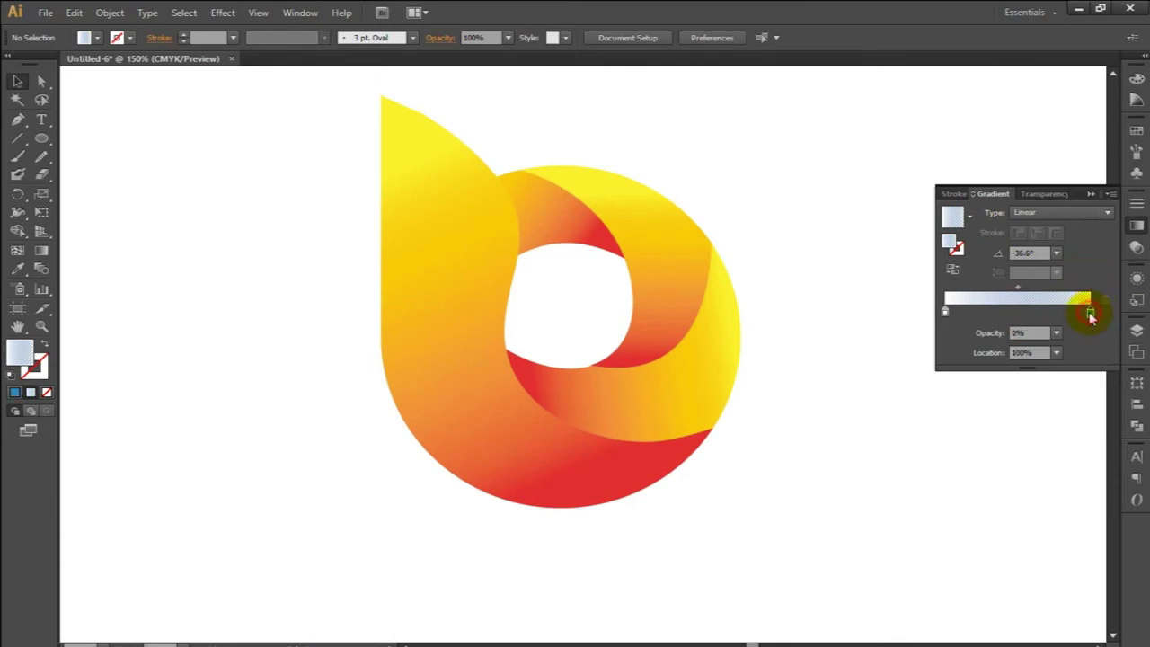
double_click(1090, 313)
left_click(902, 363)
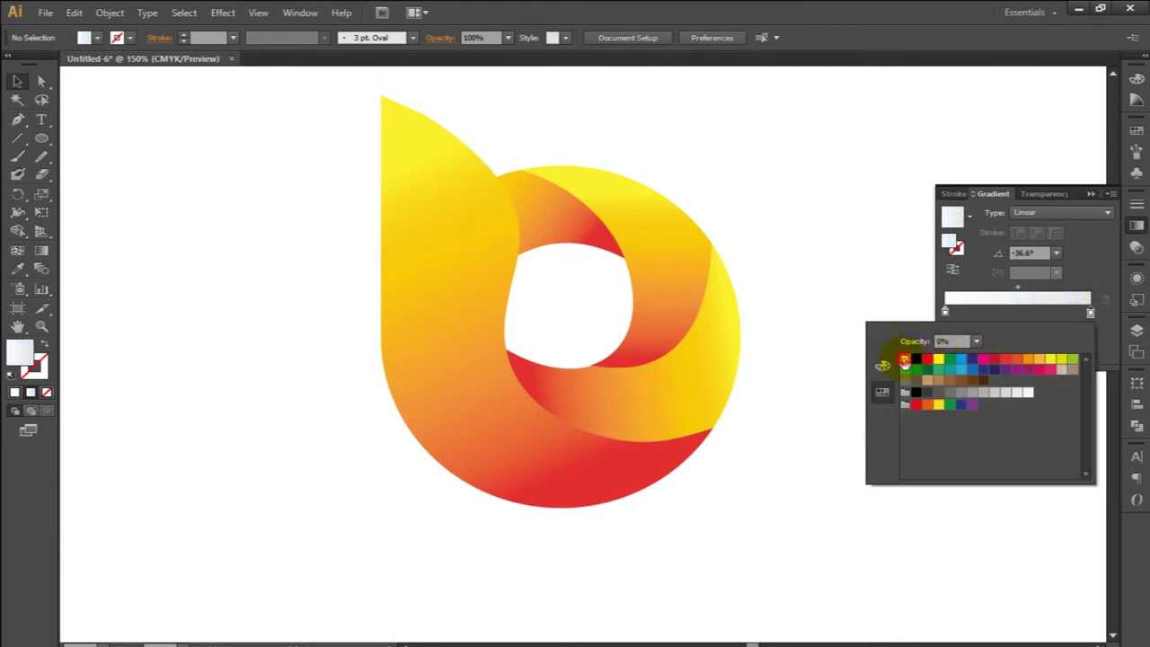
left_click(1098, 272)
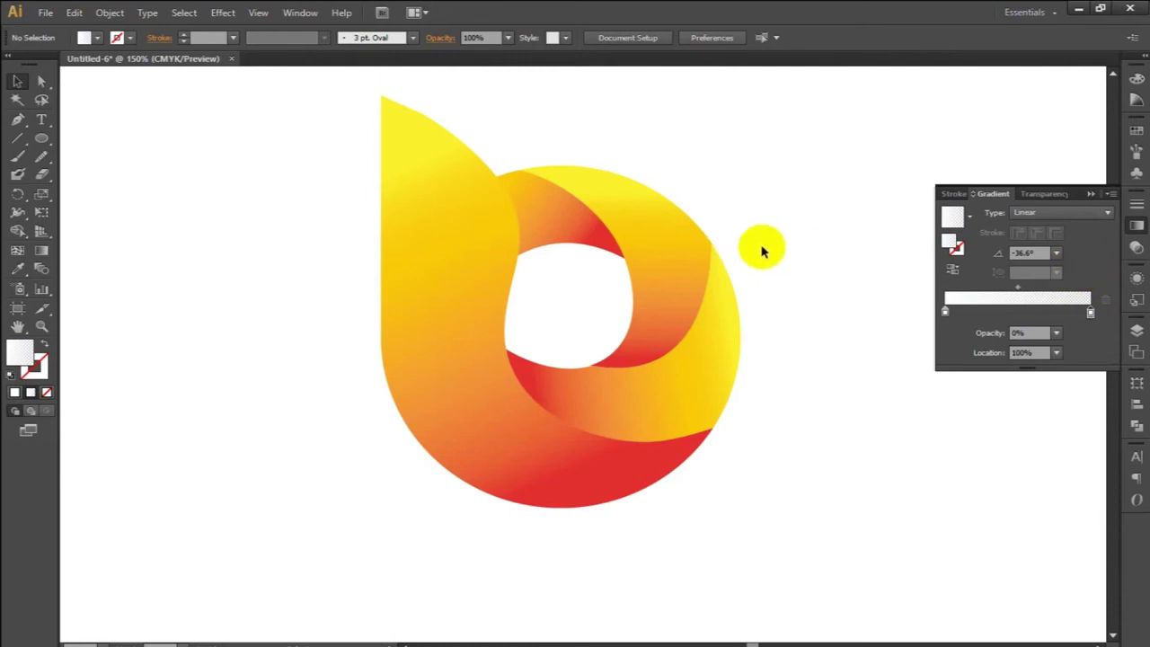
left_click(18, 121)
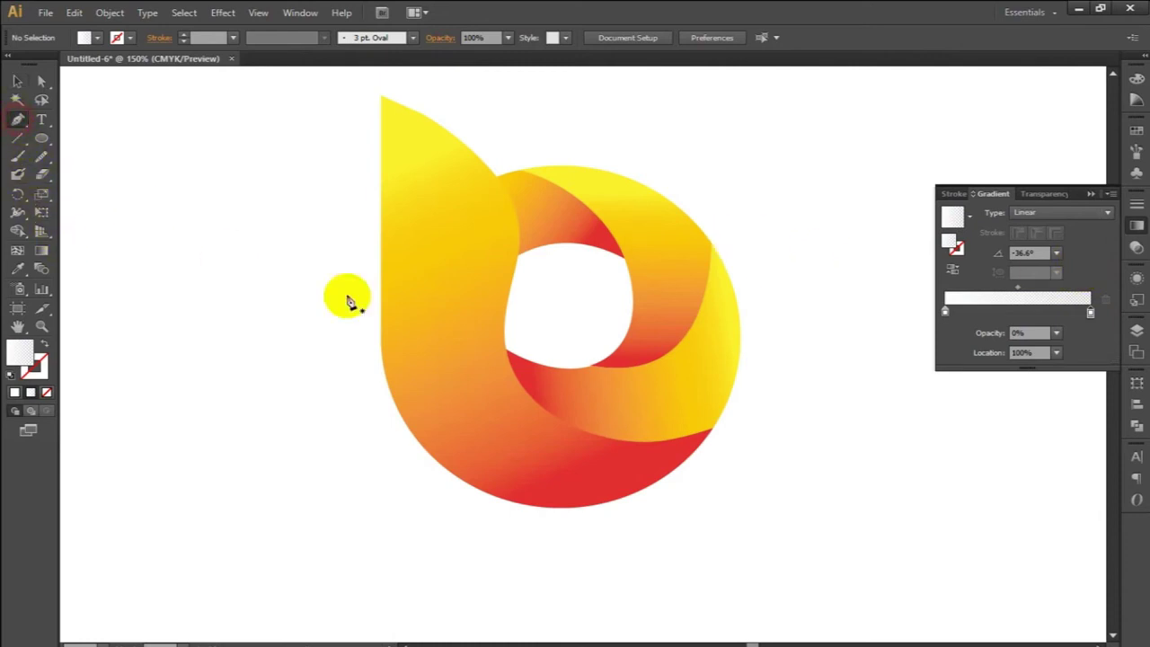
Step: Draw a closed Pen path from the stem's top to its bottom for the highlight
left_click(397, 189)
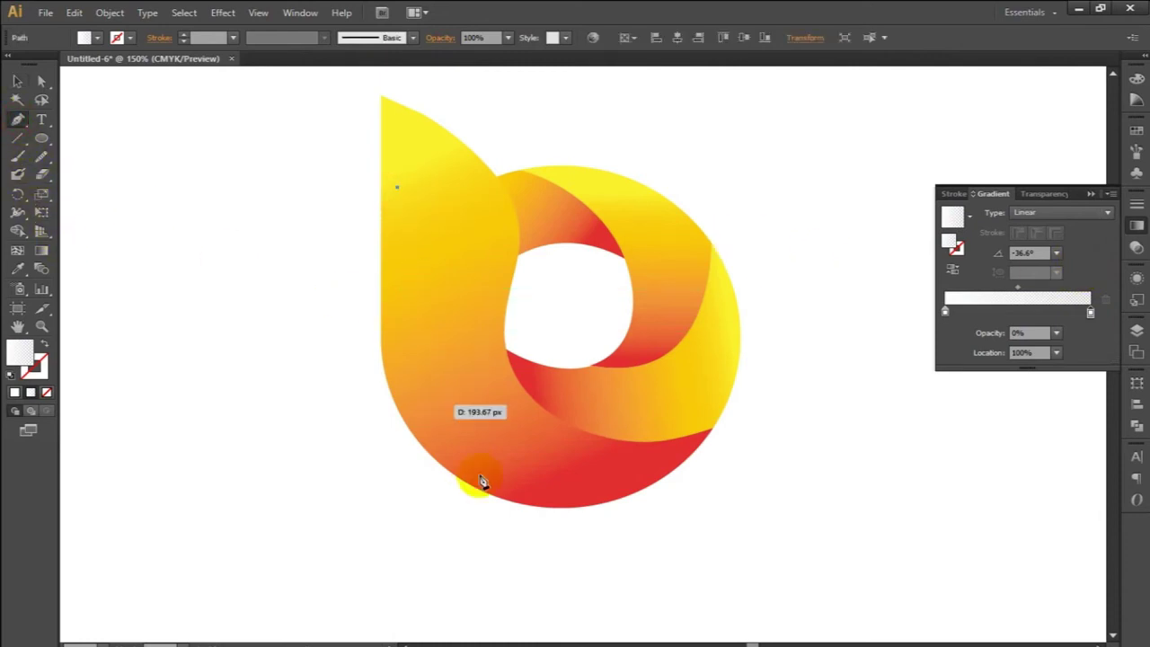
left_click_drag(600, 494, 869, 453)
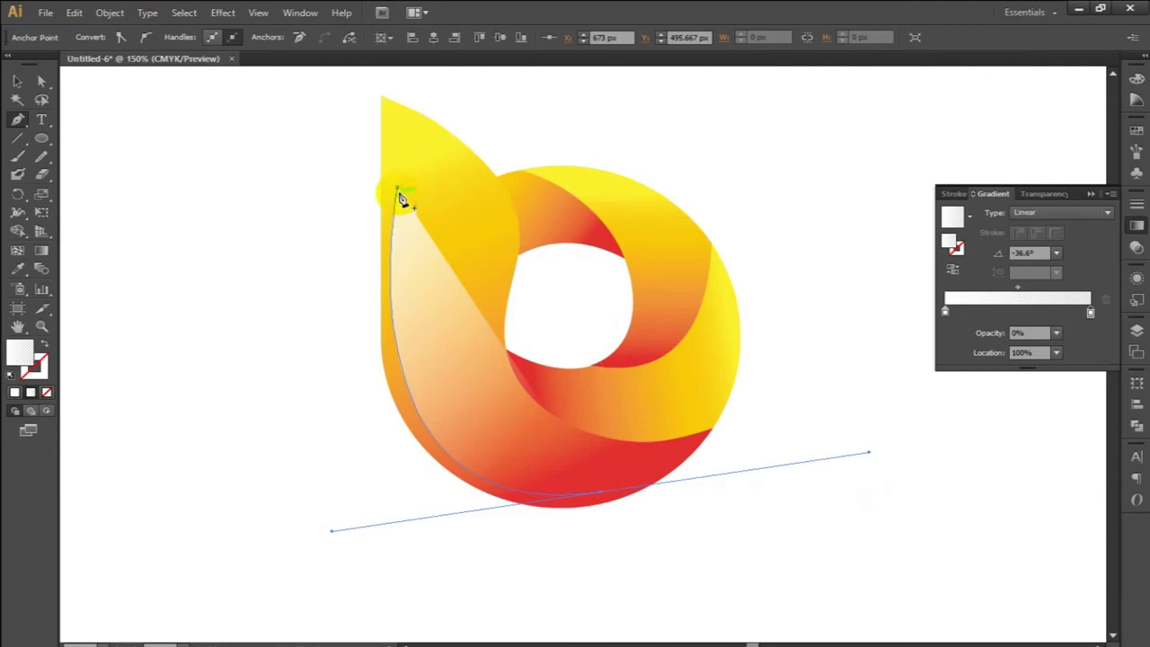
left_click(602, 496)
mouse_move(399, 195)
left_mouse_down()
mouse_move(380, 69)
mouse_move(380, 329)
left_mouse_up()
Step: Narrow the path into a thin sliver and bend its curve closer to the stem's left edge
left_click_drag(395, 447, 393, 213)
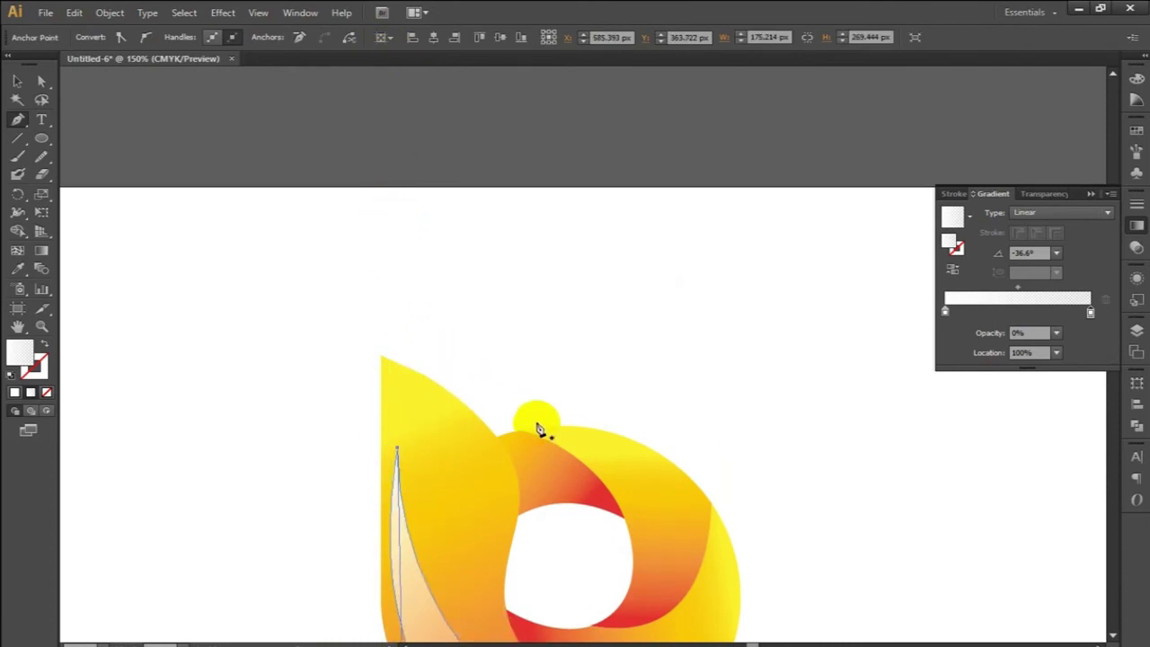
left_click_drag(526, 403, 488, 158)
key("ctrl")
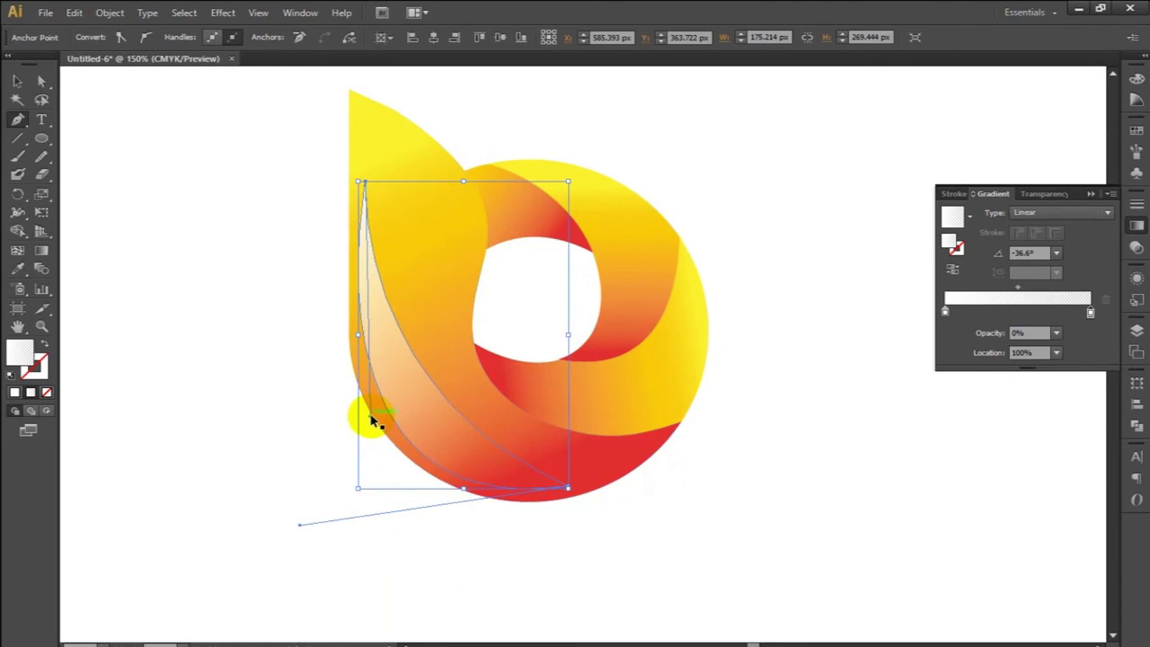
mouse_move(371, 418)
left_mouse_down()
mouse_move(378, 532)
mouse_move(367, 530)
left_mouse_up()
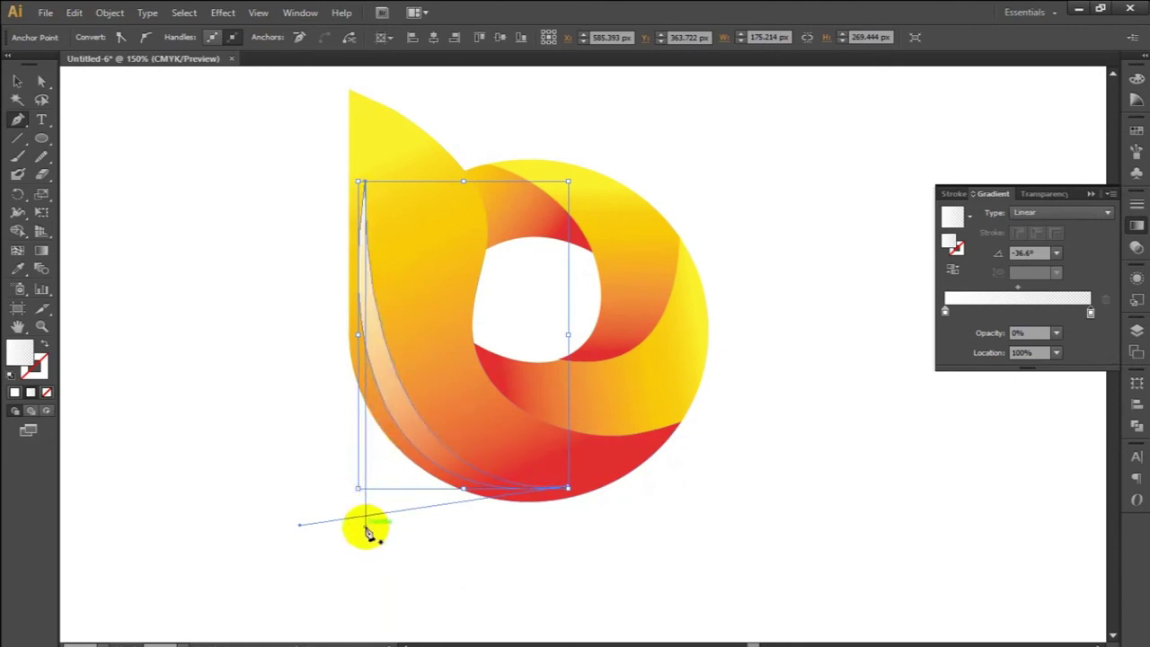
left_click(19, 83)
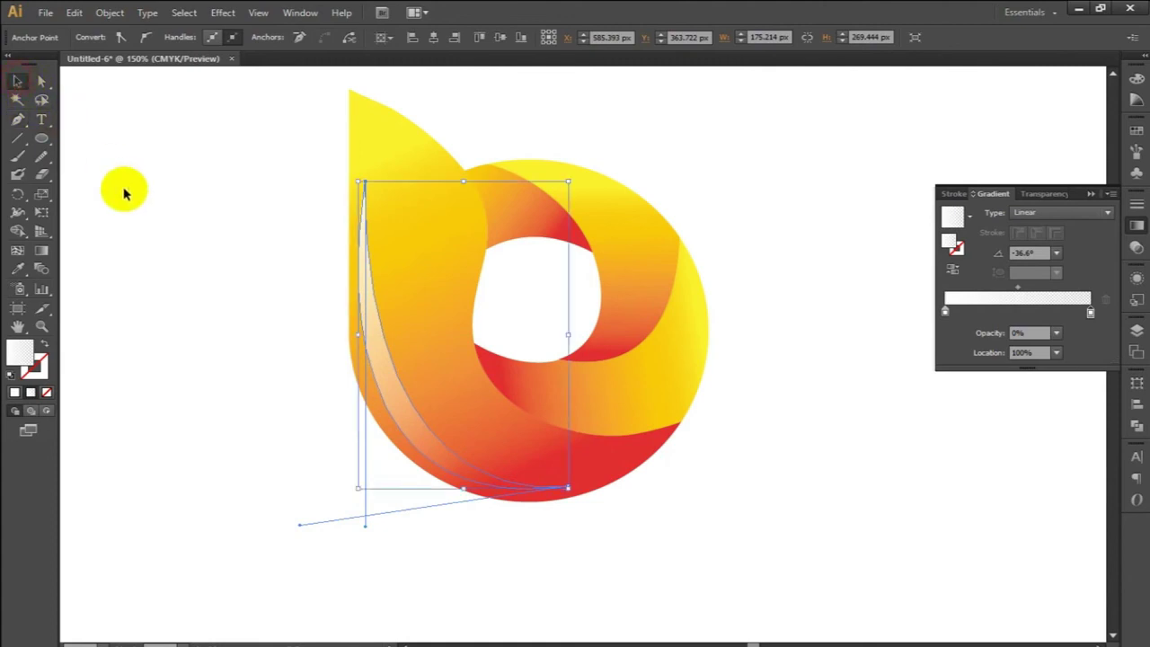
left_click(125, 190)
Step: Re-angle the highlight sliver's gradient to about -66°, white low on the stem fading upward
left_click(382, 391)
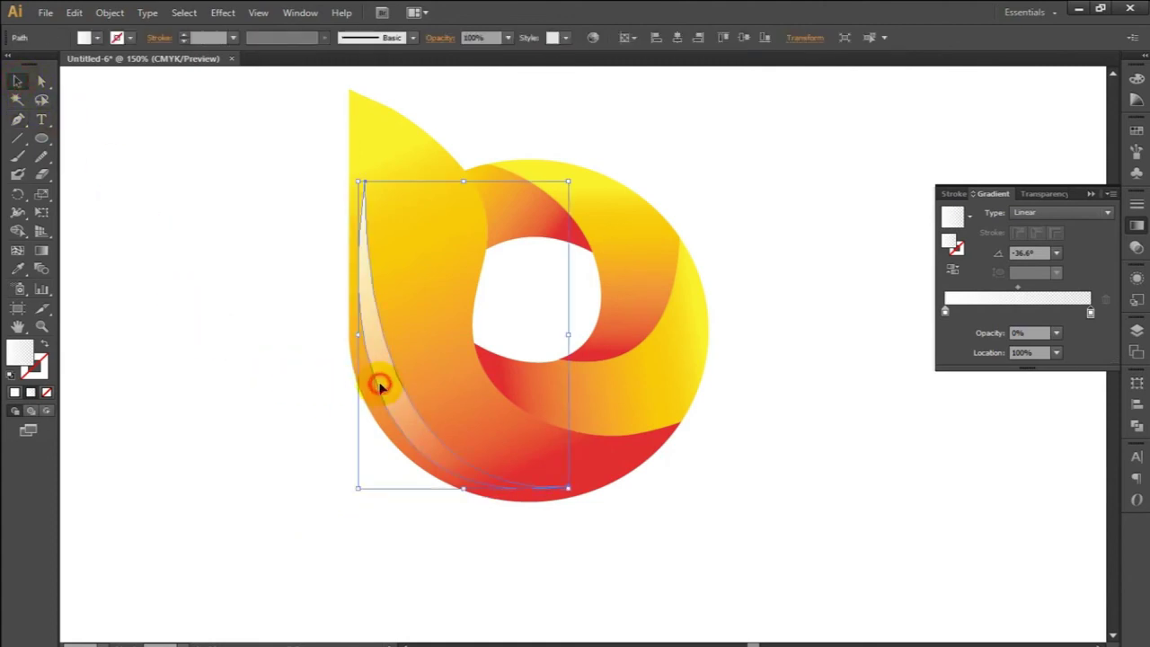
left_click(42, 250)
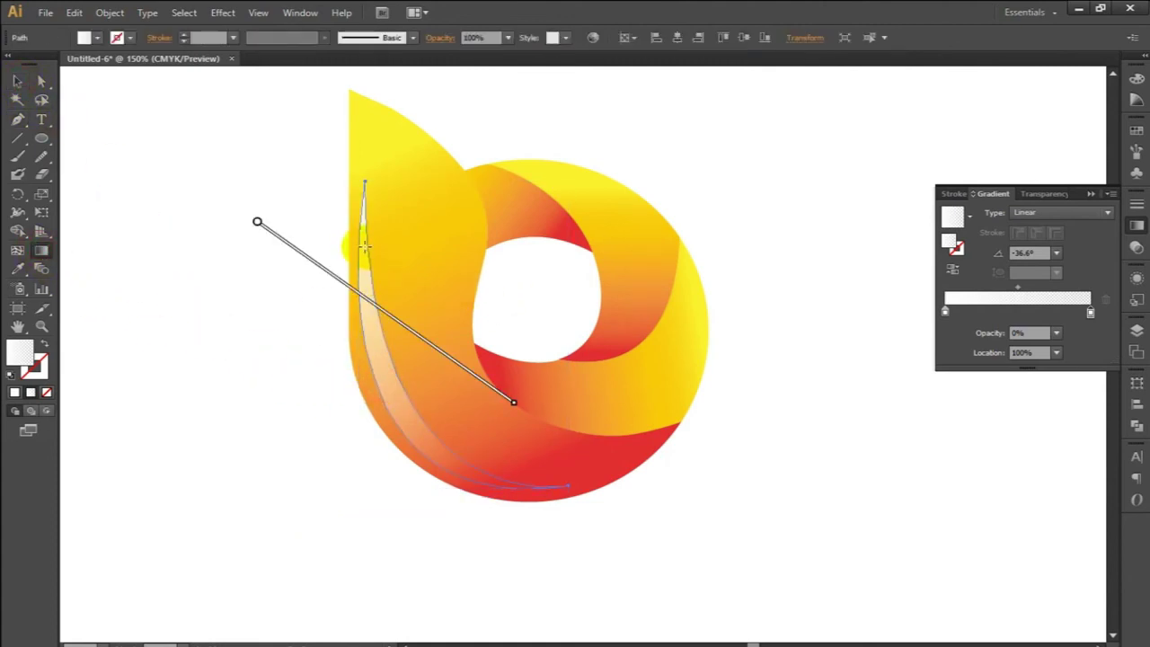
left_click_drag(364, 244, 477, 490)
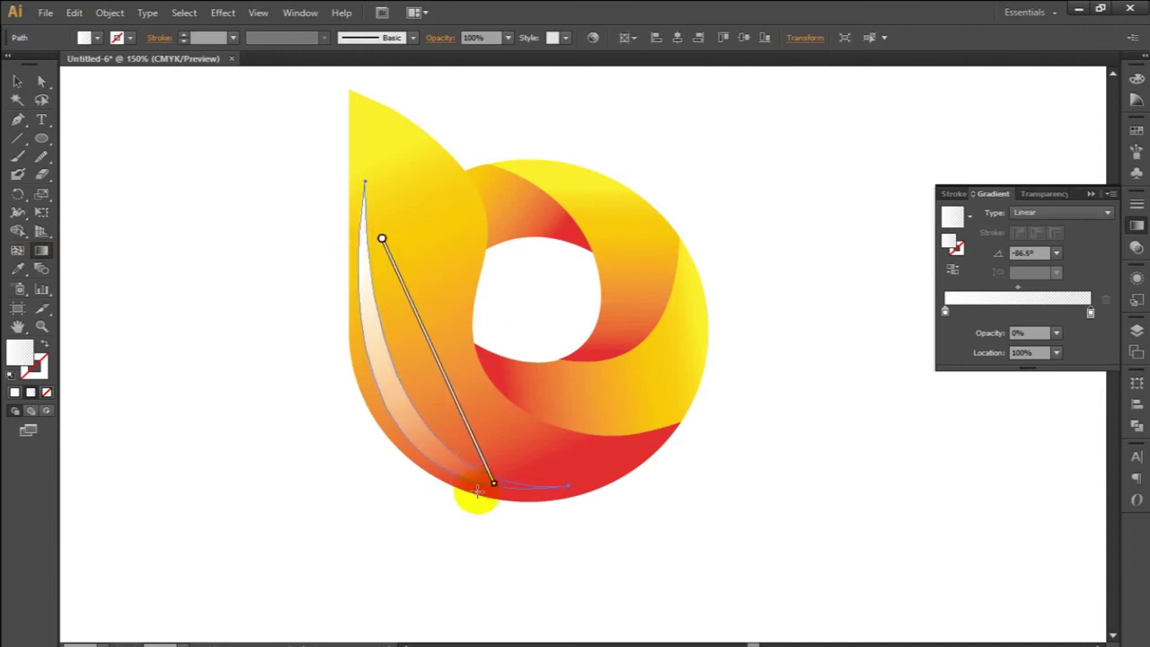
left_click_drag(360, 235, 341, 324)
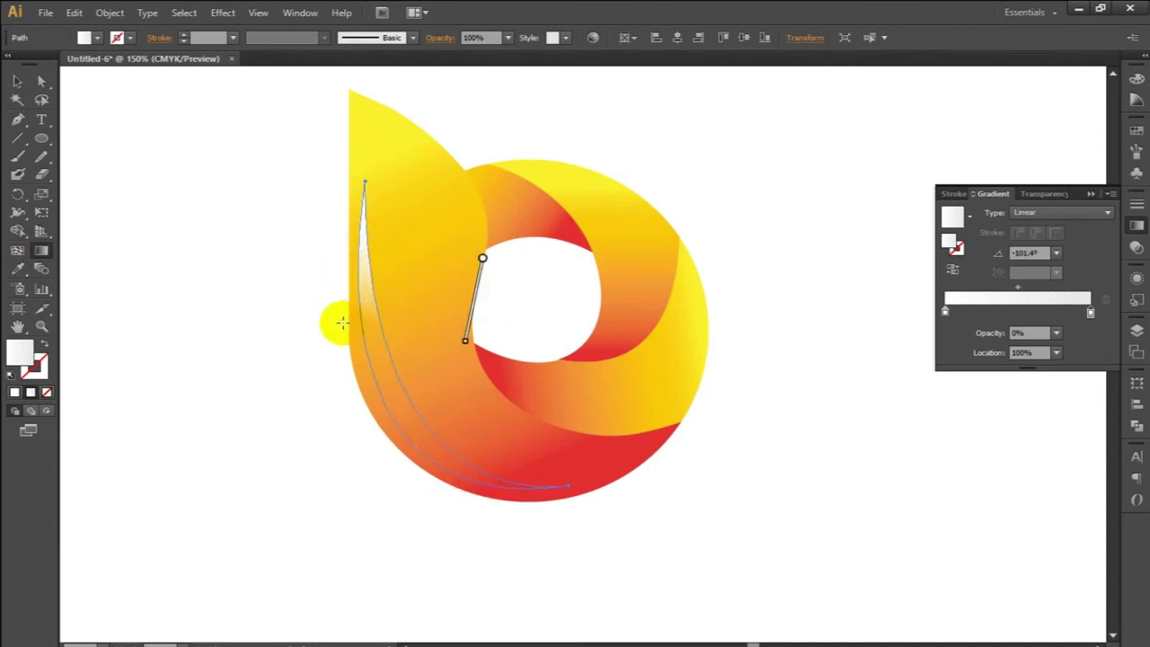
left_click_drag(361, 208, 511, 532)
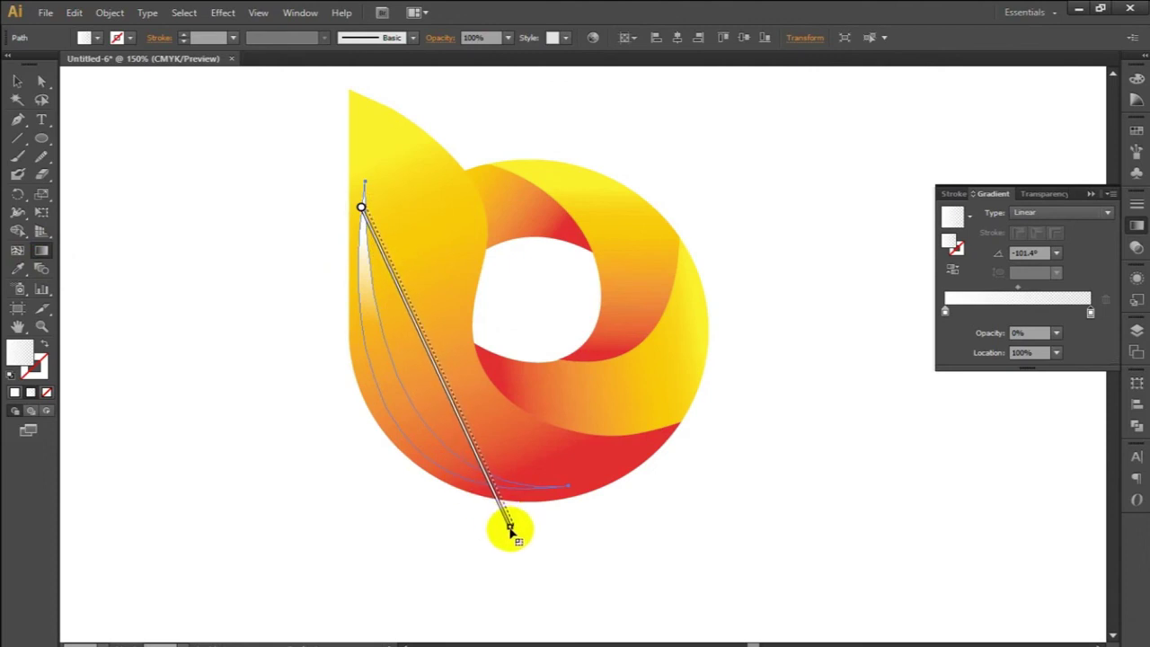
Step: Deselect the highlight sliver and recentre the view on the logo
left_click(18, 80)
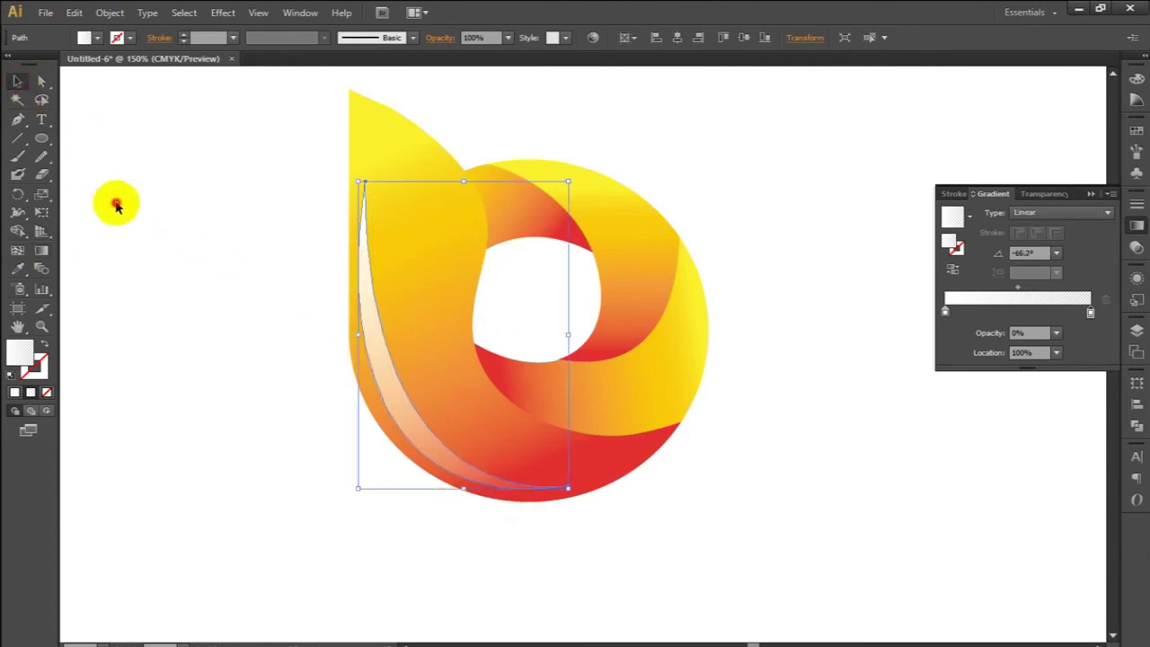
left_click(116, 205)
left_click_drag(526, 275, 504, 340)
left_click(17, 121)
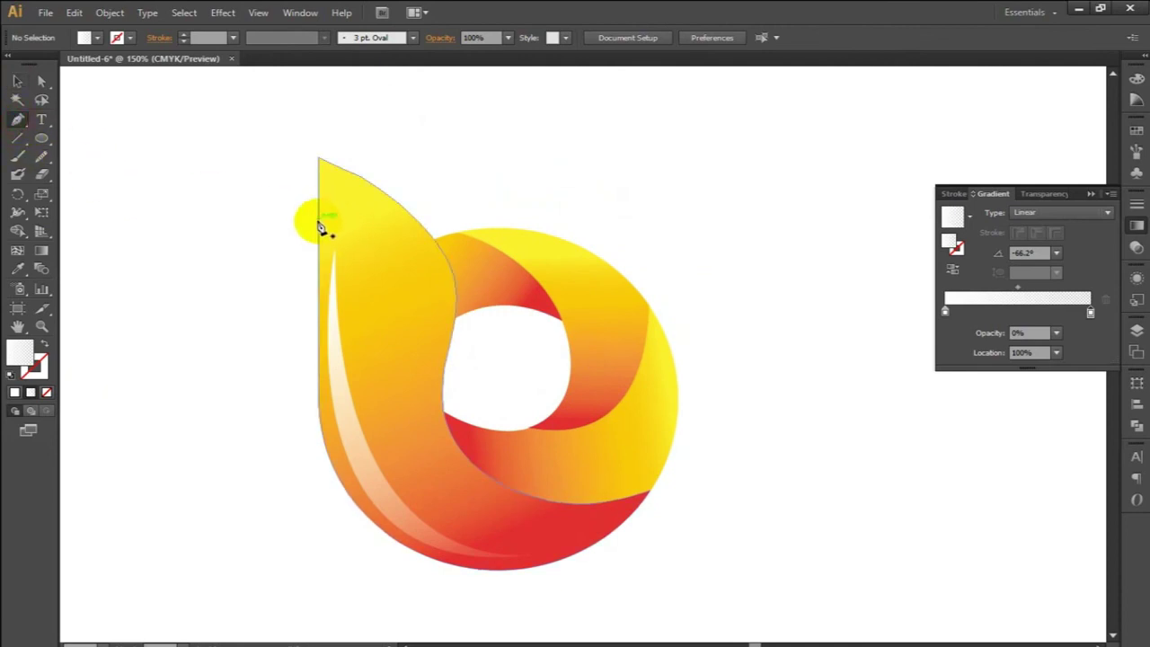
Step: Draw a pointed overlay shape over the stem's top tip and select it along with the body shape
left_click(306, 221)
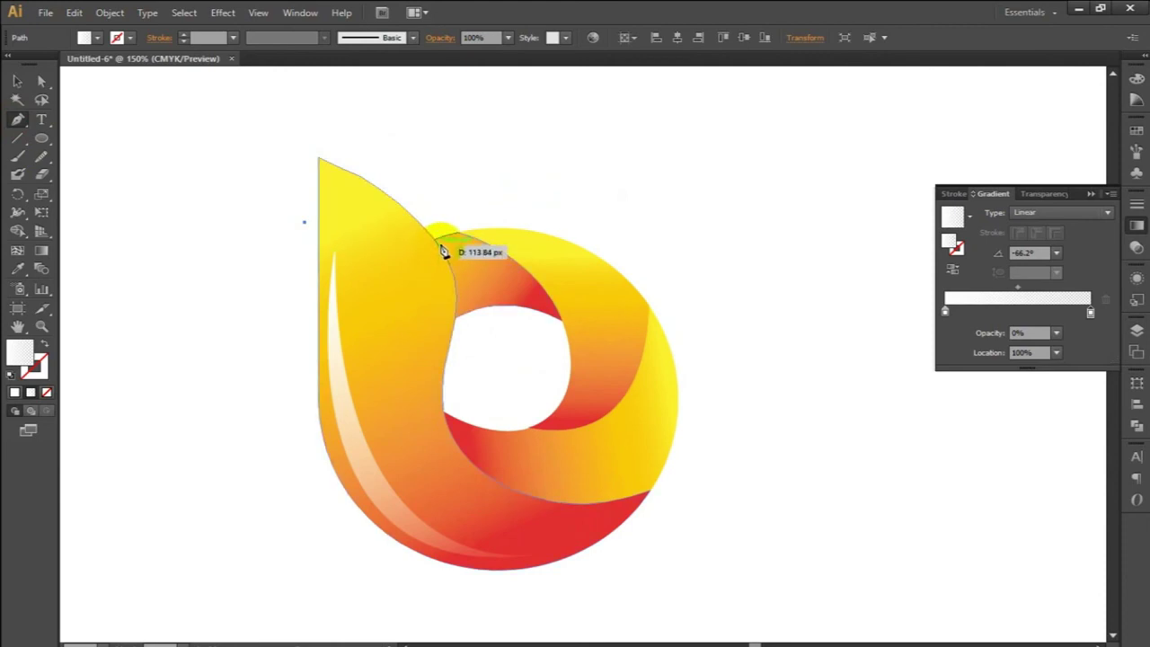
left_click_drag(440, 251, 451, 268)
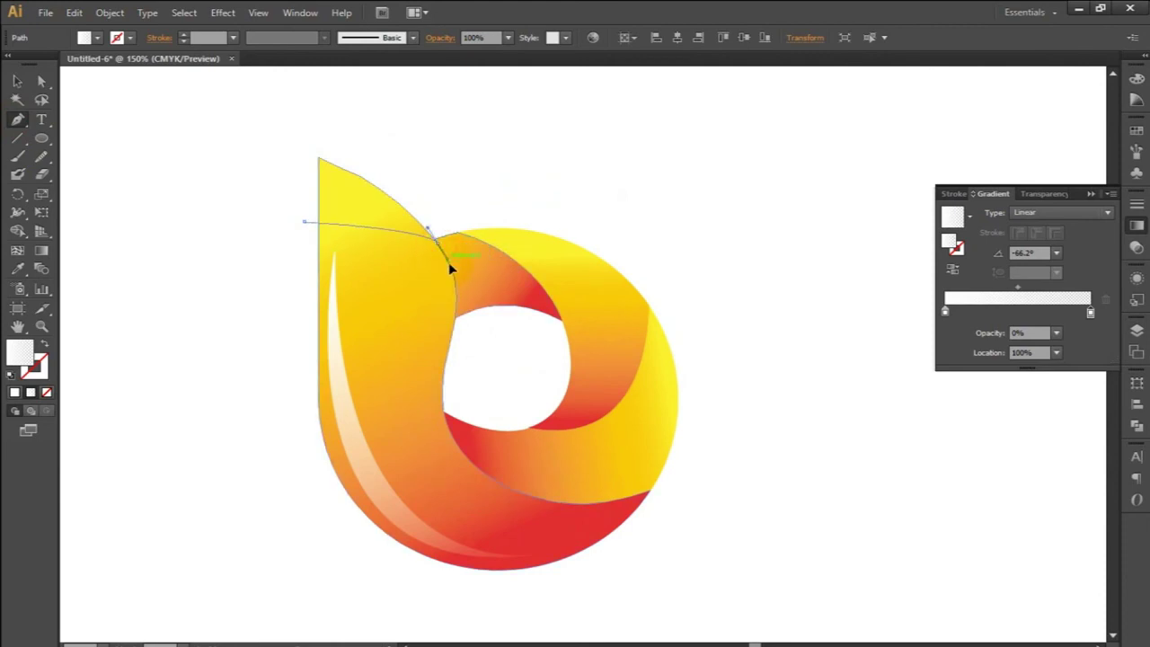
left_click_drag(426, 225, 397, 154)
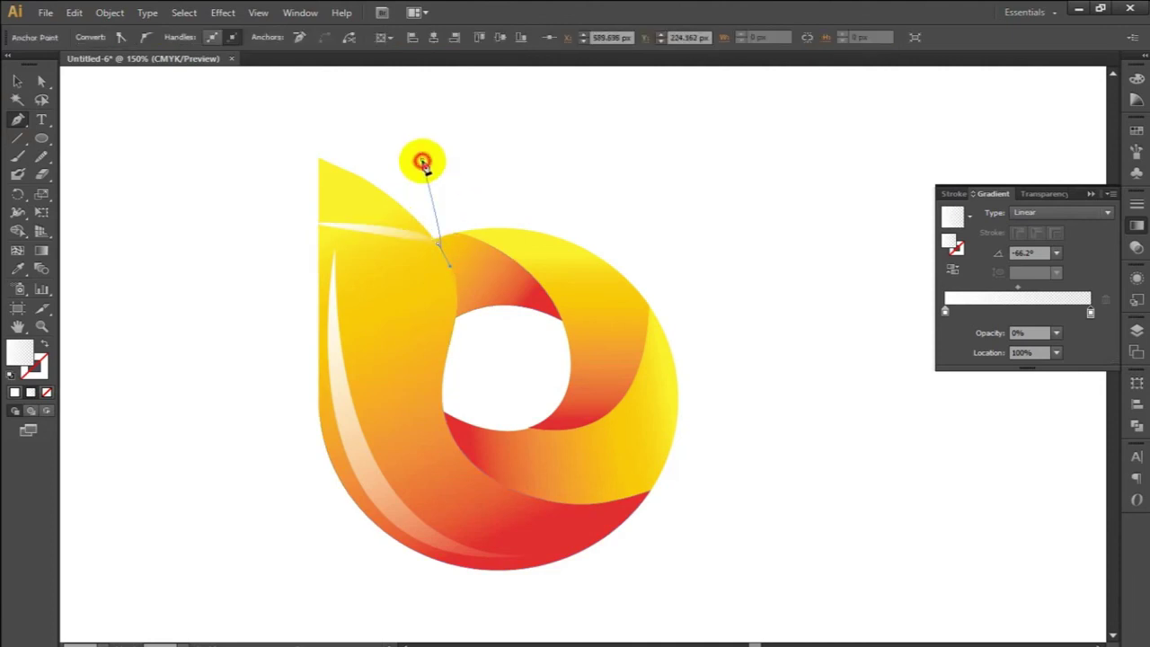
left_click_drag(300, 135, 305, 227)
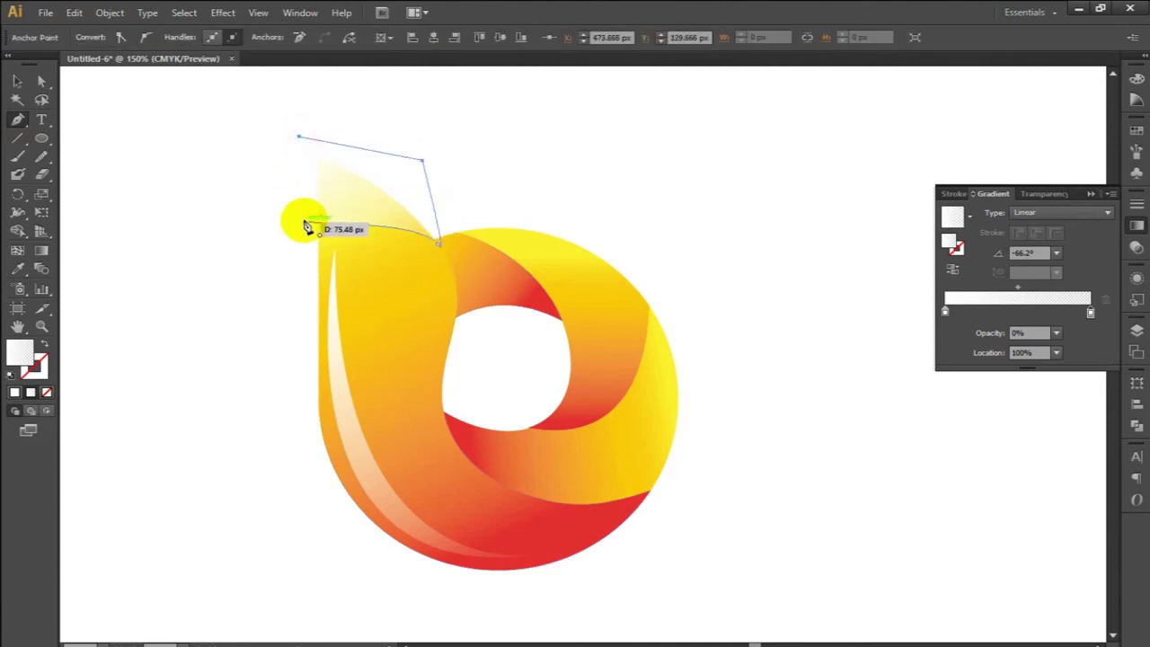
left_click(303, 222)
left_click(19, 81)
left_click_drag(231, 209, 330, 241)
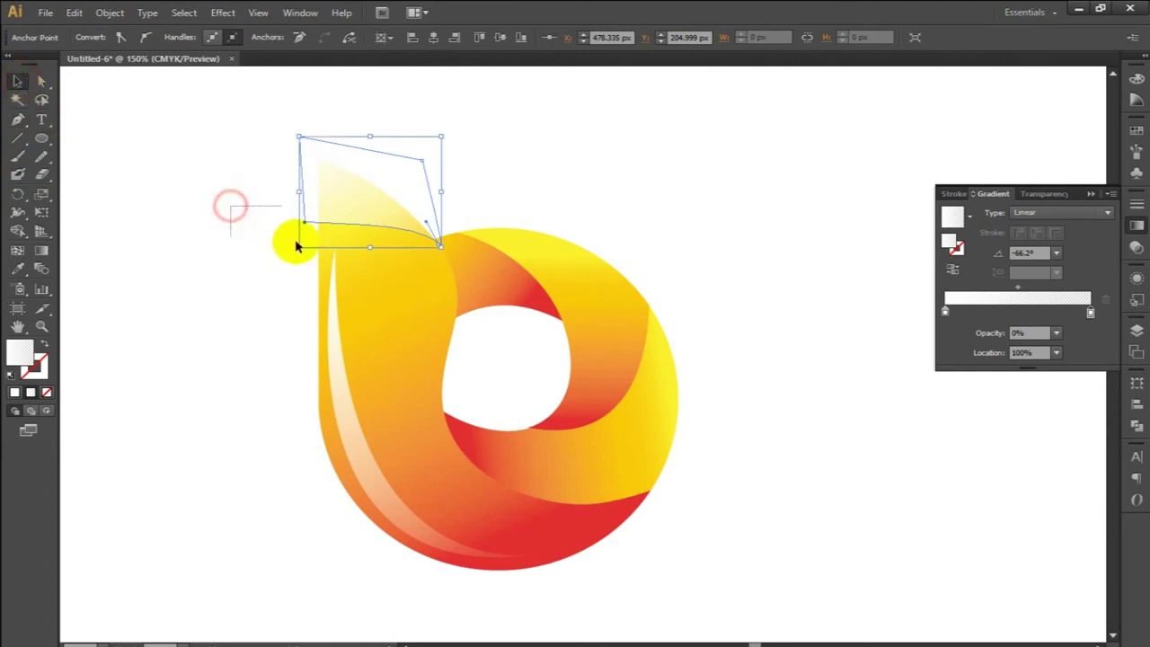
Step: Try the Shape Builder on the tip overlay, undoing the accidental delete of the tip and stem shapes
left_click(18, 231)
left_click(383, 162)
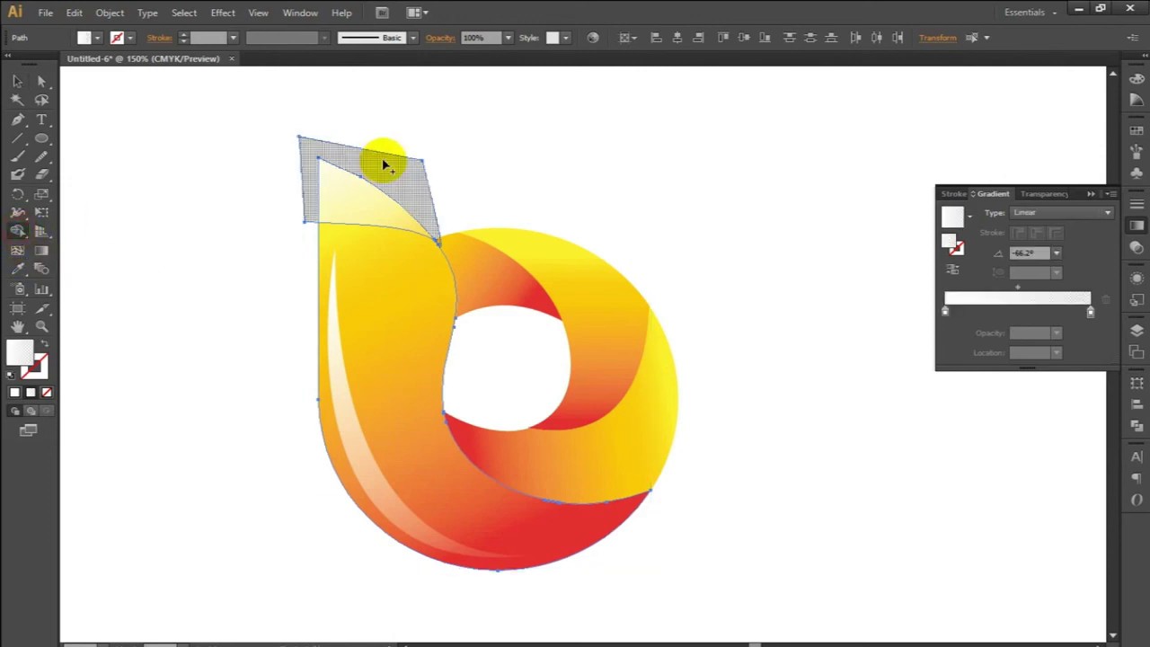
left_click(18, 119)
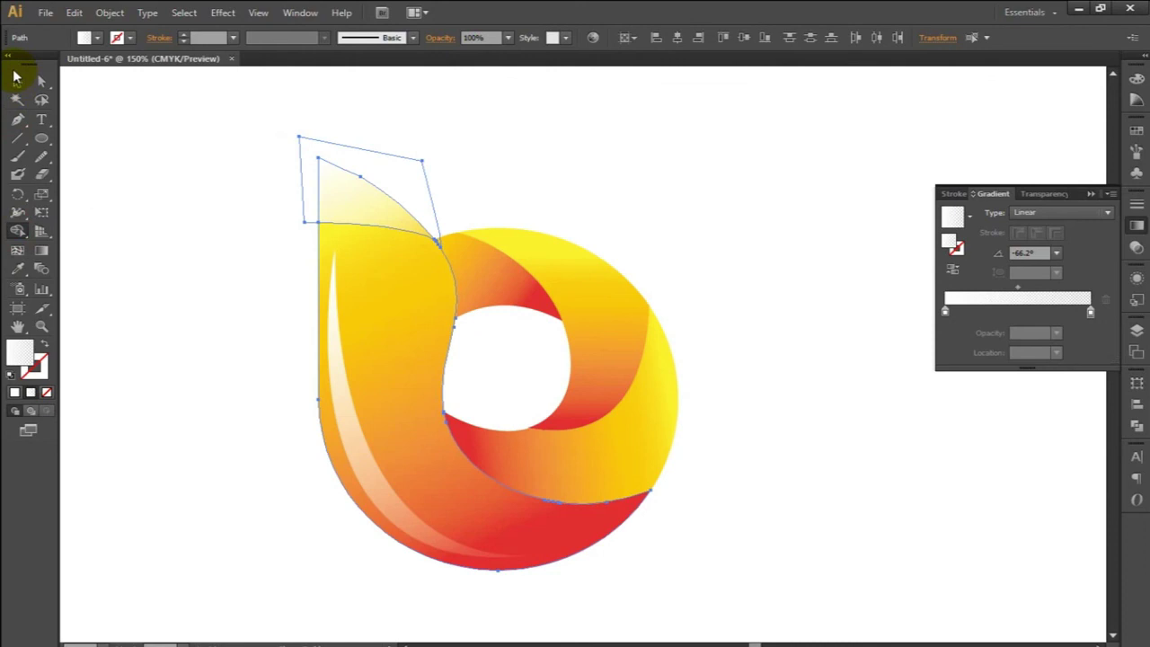
key("Delete")
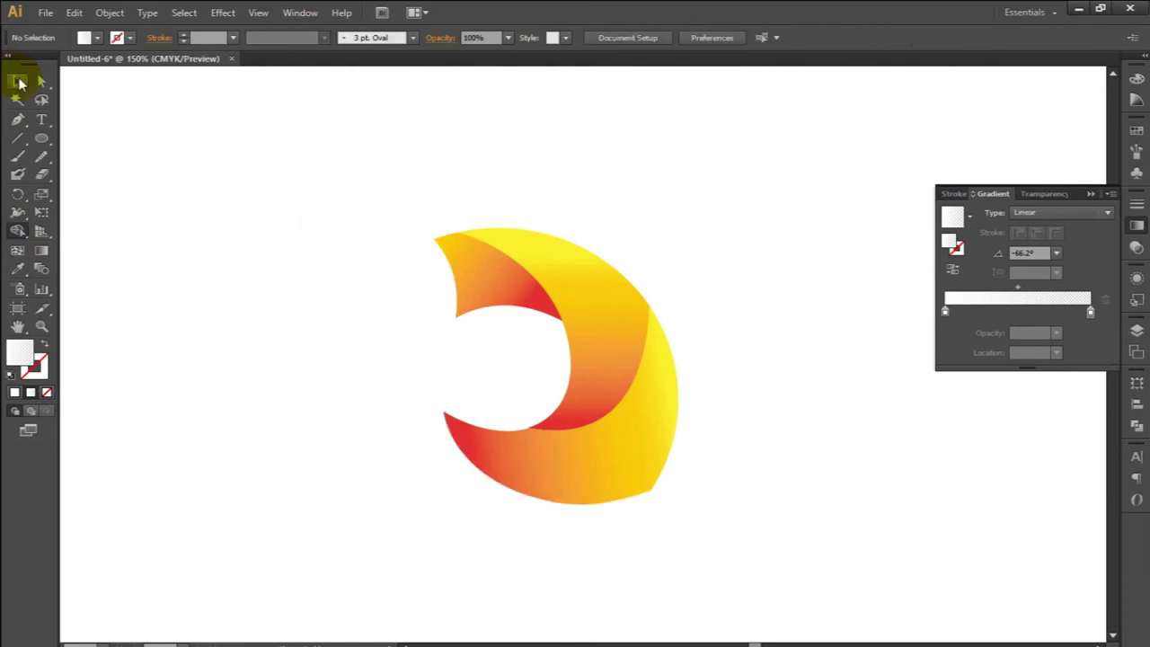
key("ctrl+z")
Step: Trim the white fade overlay down to the stem's tip, then zoom out and centre the logo
left_click(154, 187)
left_click(323, 159)
key("ctrl+z")
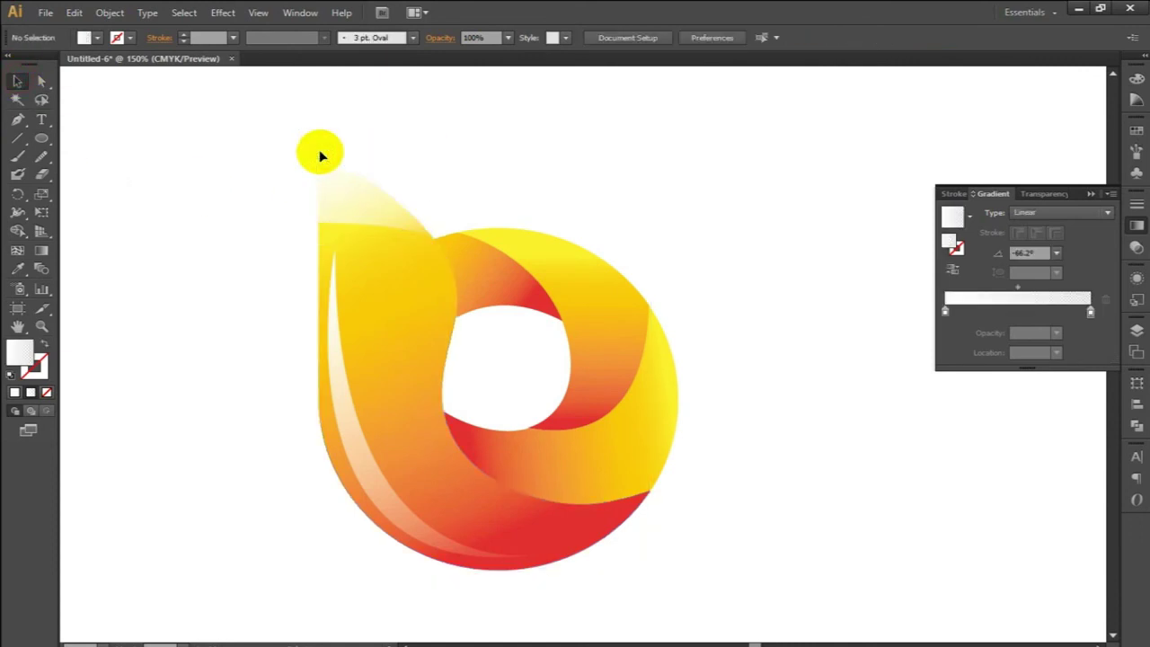
left_click(337, 213)
left_click(236, 230)
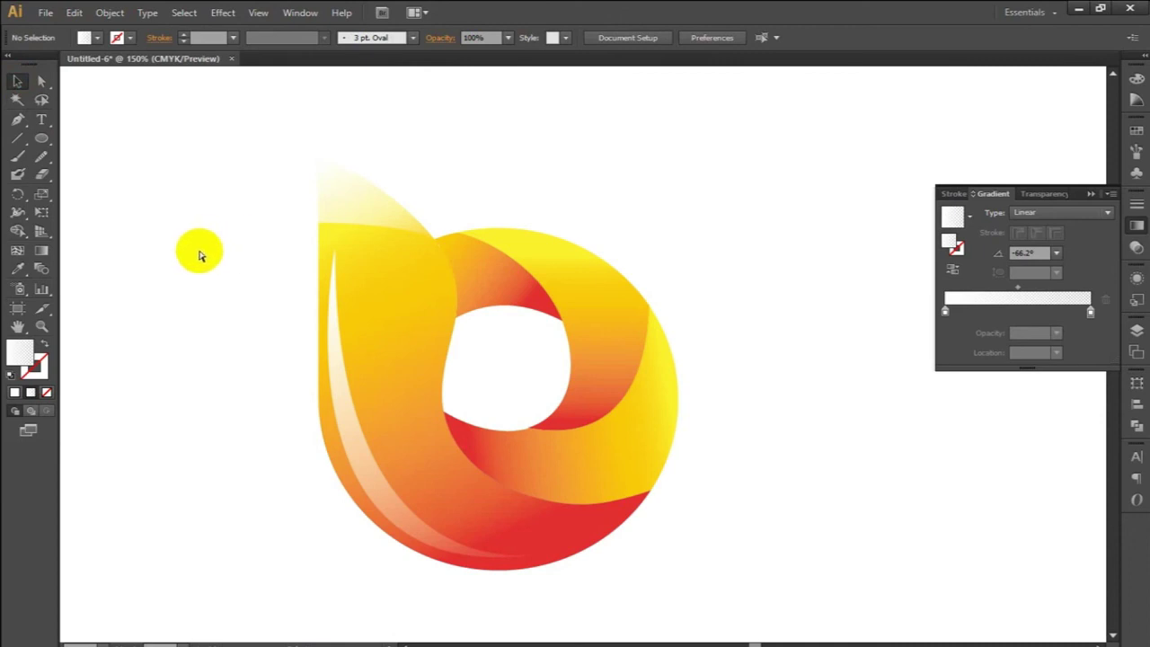
key("ctrl+minus")
mouse_move(324, 353)
left_mouse_down()
mouse_move(310, 322)
mouse_move(357, 310)
left_mouse_up()
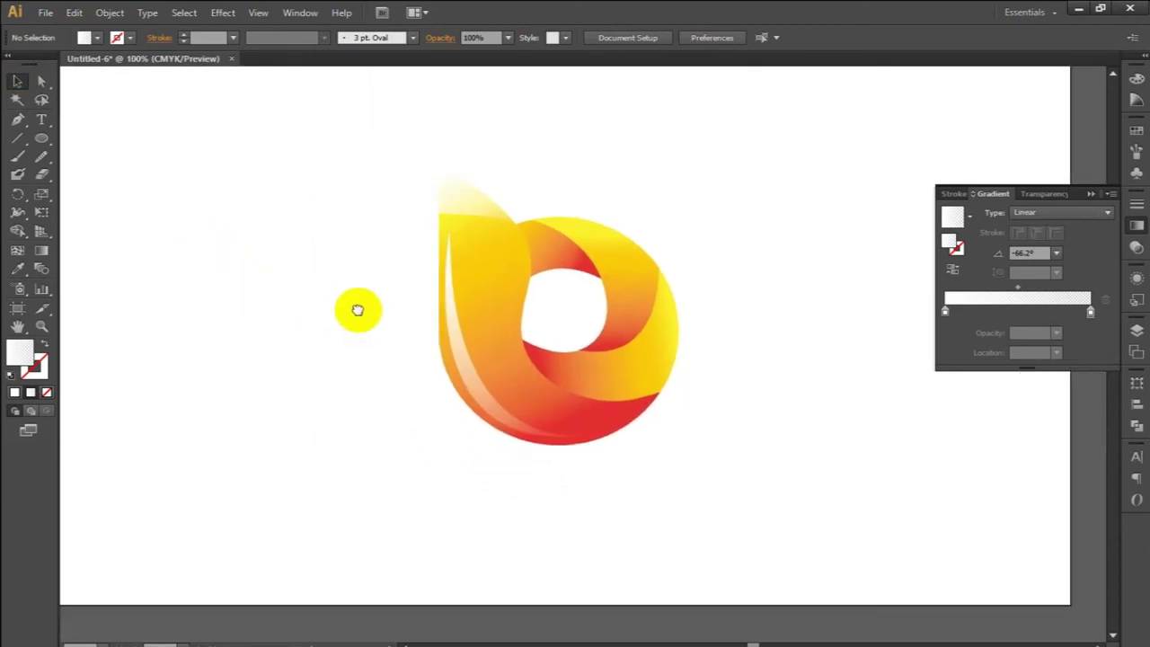
Step: For the Ellipse tool, set a reversed White, Black radial gradient with black at the centre
left_click(42, 139)
left_click(972, 221)
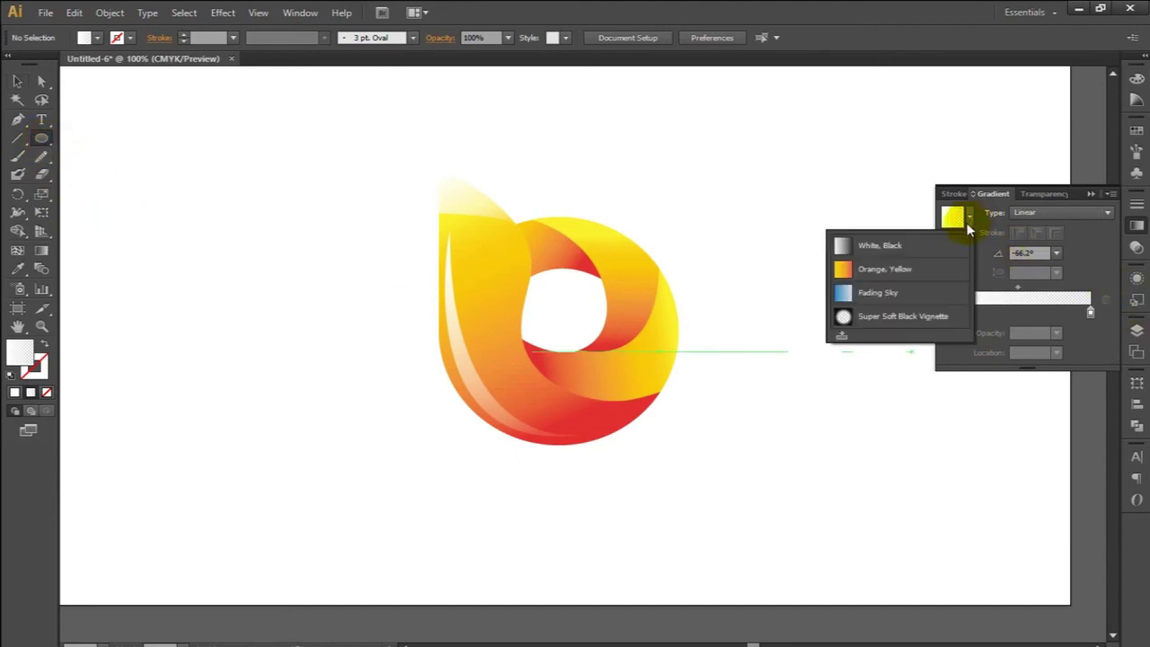
left_click(862, 249)
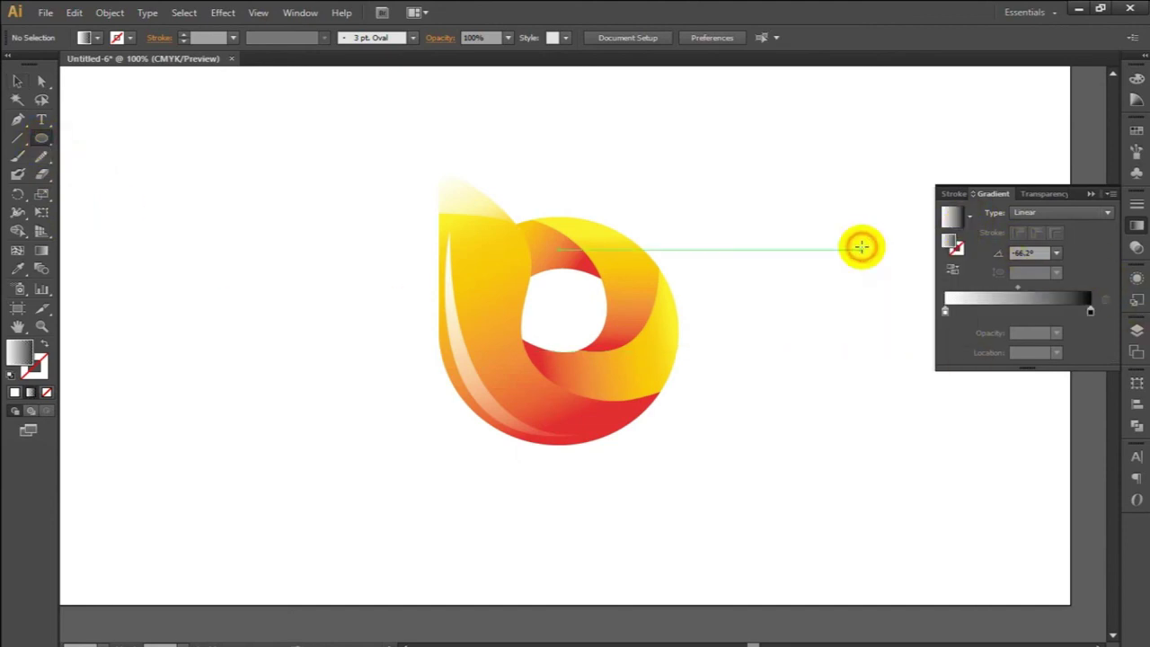
left_click(1053, 212)
left_click(1042, 232)
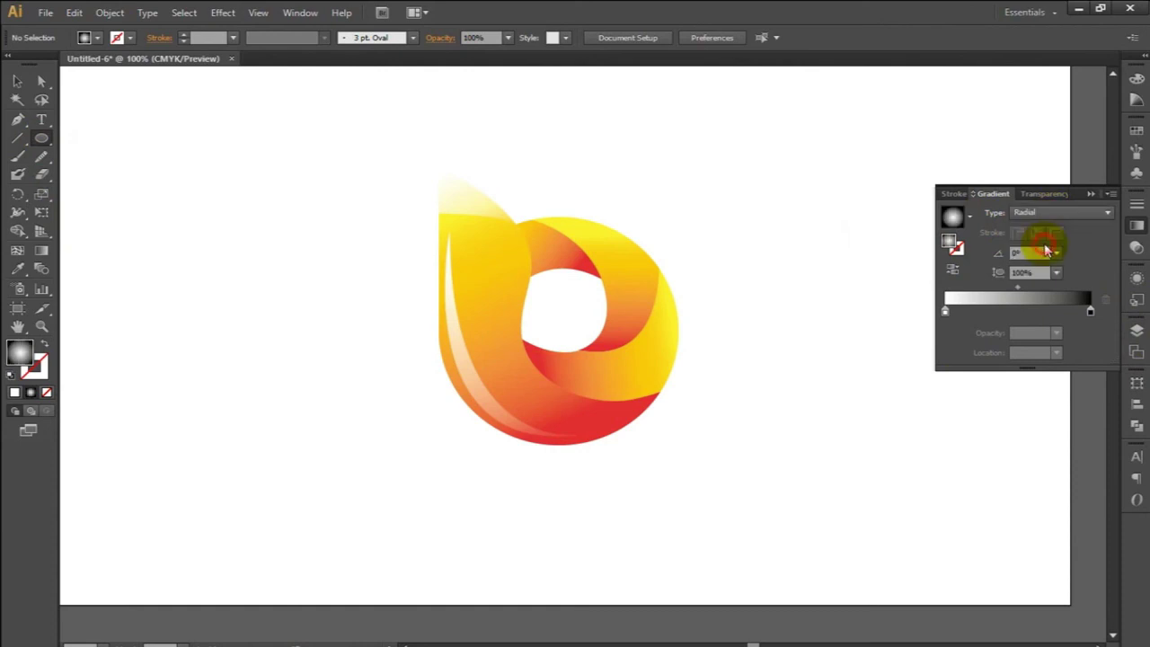
left_click(955, 268)
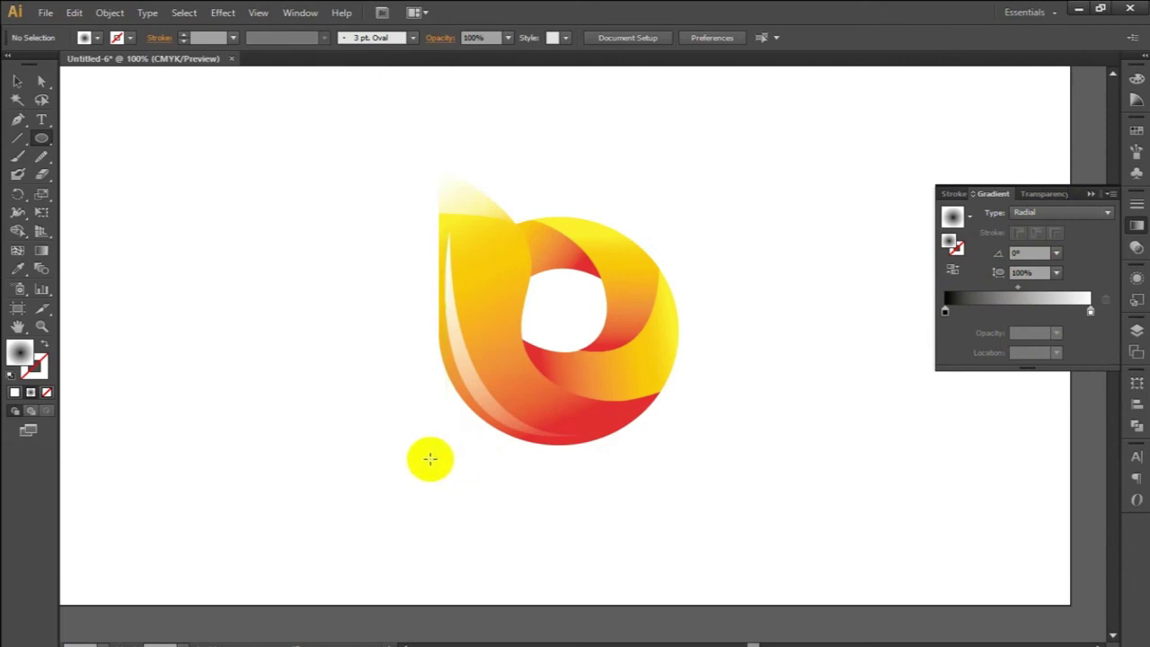
Step: Draw a gradient circle below the logo, squash it into a flat ellipse, and send it to back
left_click_drag(410, 436, 584, 539)
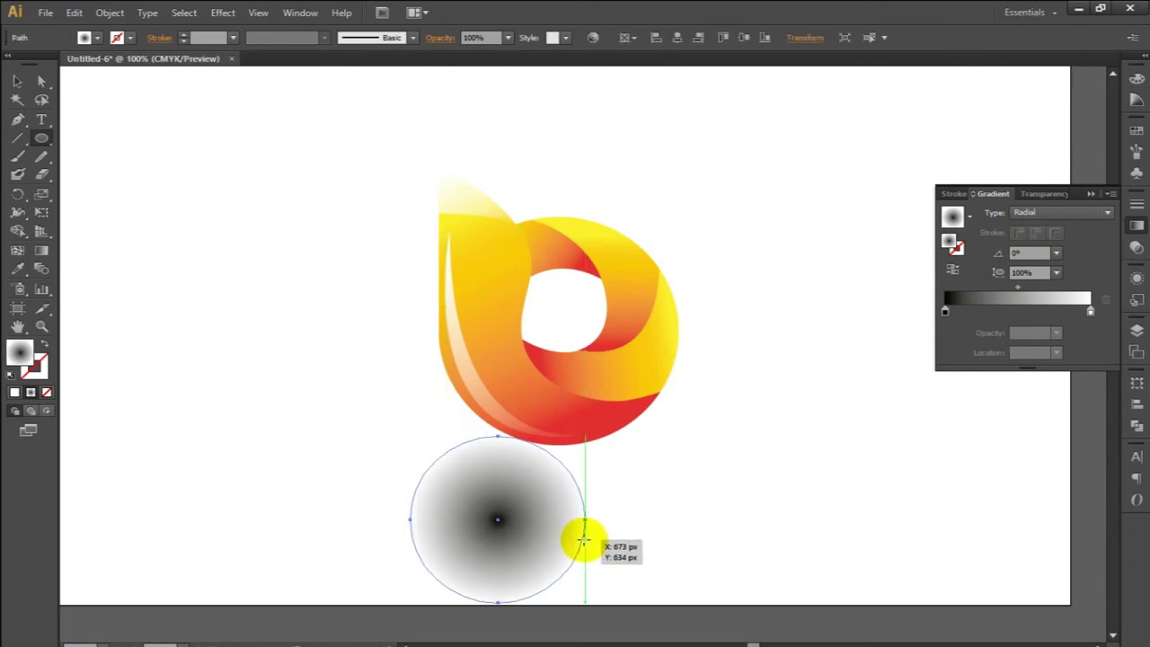
left_click(16, 81)
left_click(167, 235)
left_click(500, 438)
mouse_move(500, 439)
left_mouse_down()
mouse_move(505, 568)
mouse_move(585, 463)
mouse_move(677, 481)
left_mouse_up()
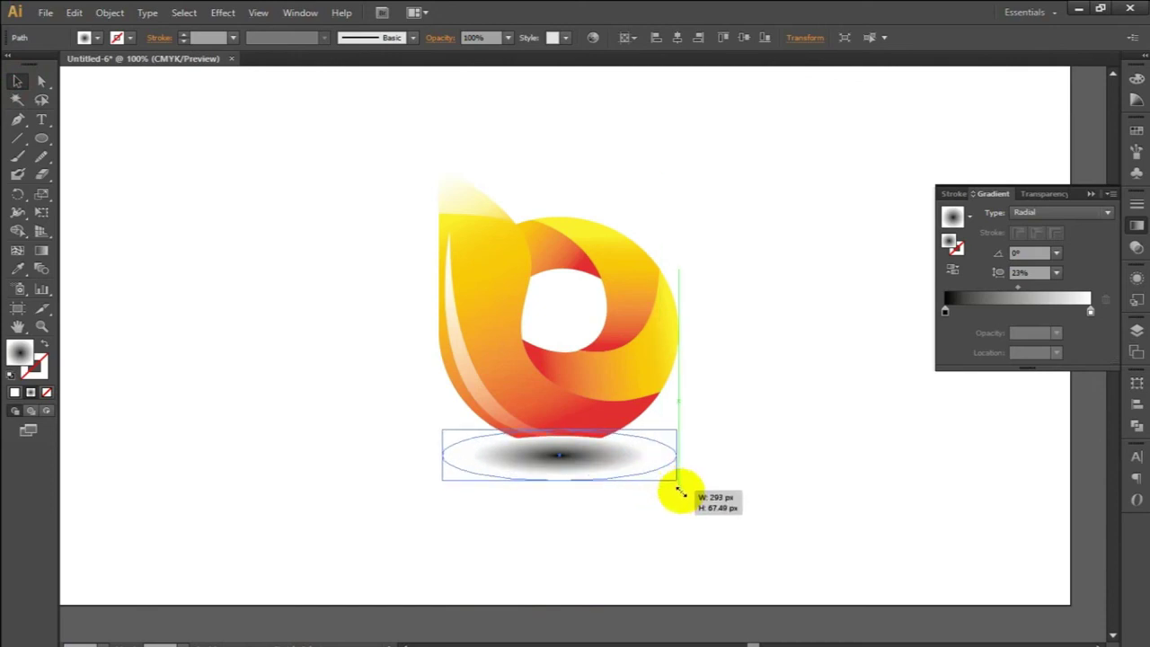
right_click(620, 455)
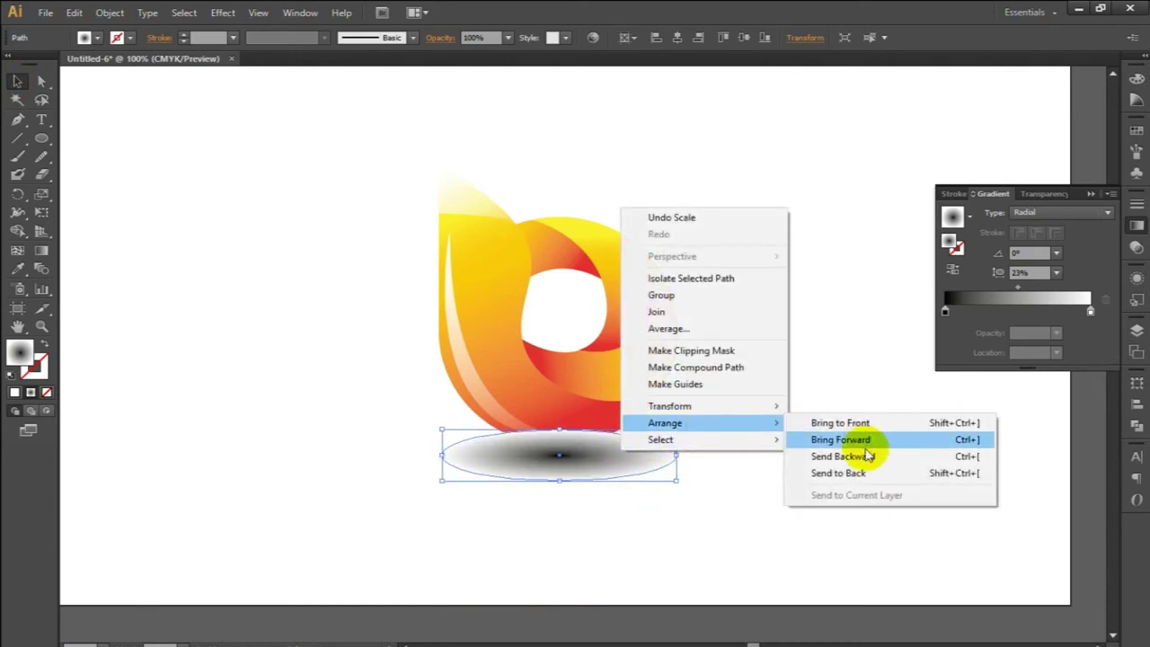
left_click(853, 472)
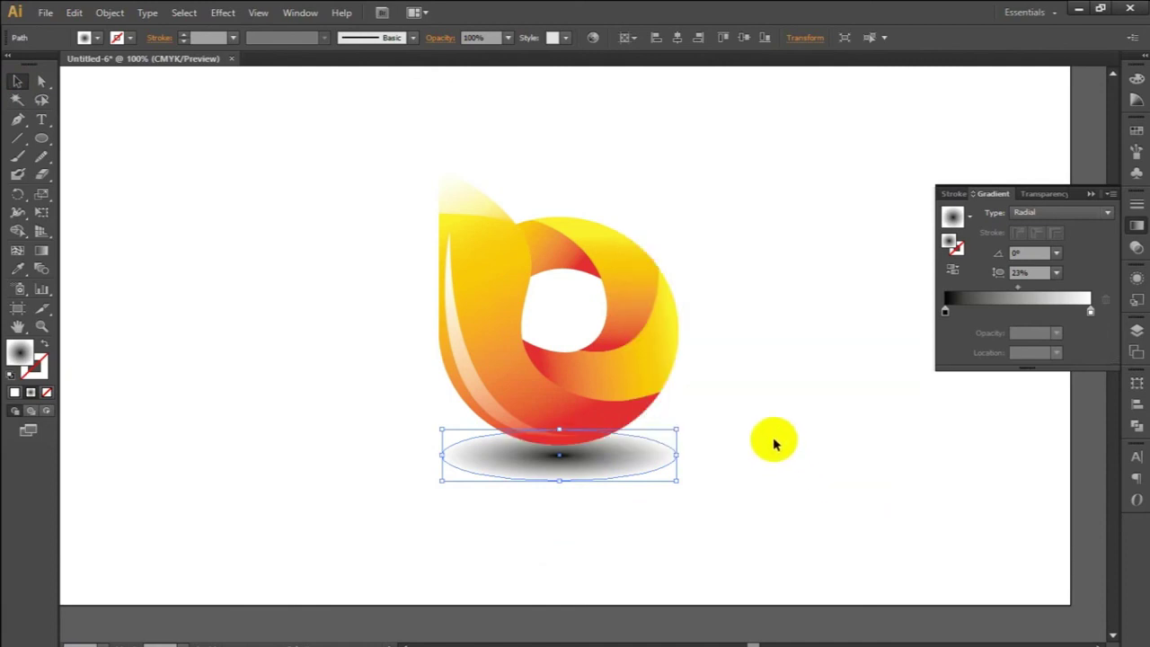
Step: Set the shadow ellipse's opacity to 50% in the Transparency panel, then deselect it
left_click(1046, 194)
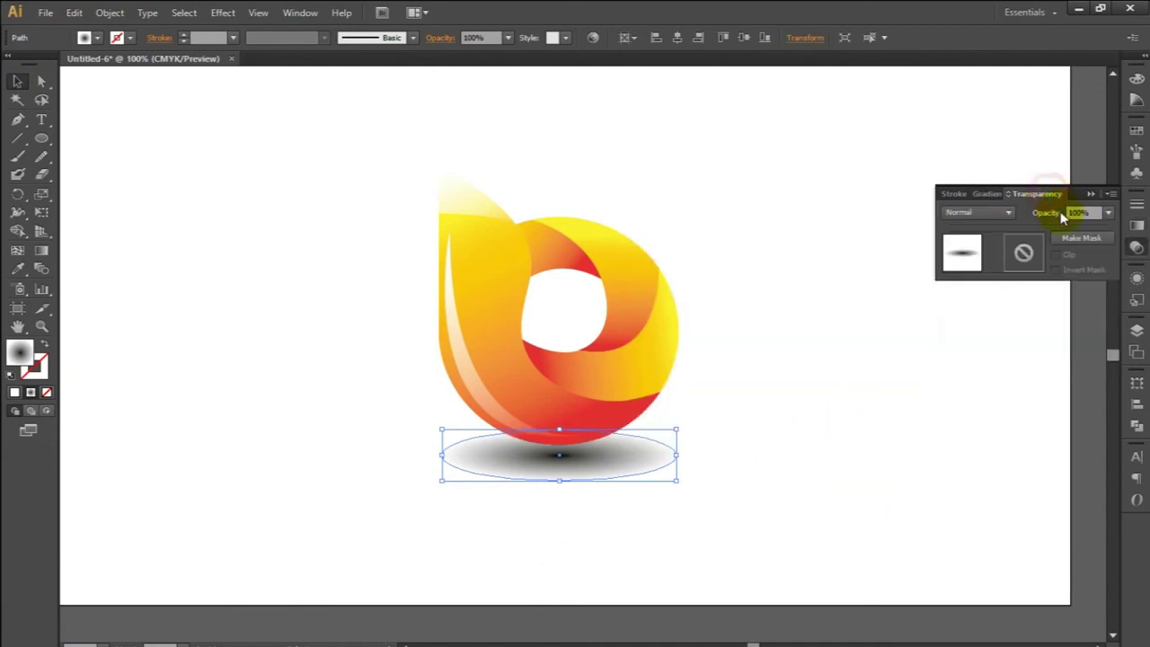
left_click(1108, 214)
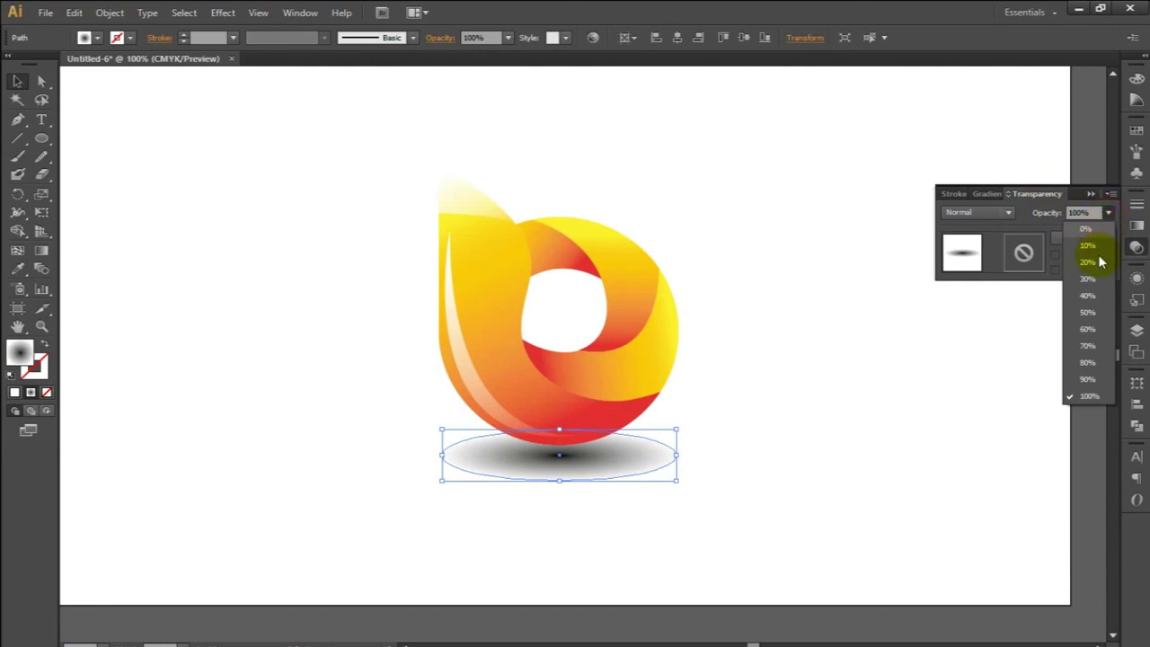
left_click(1088, 313)
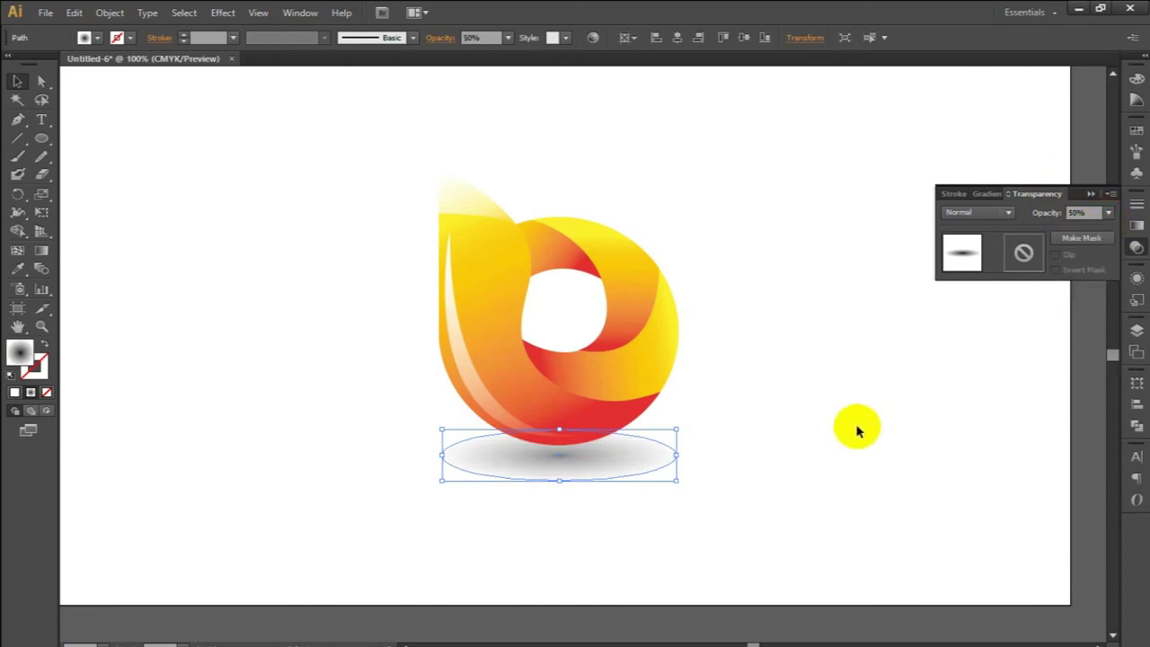
left_click(802, 420)
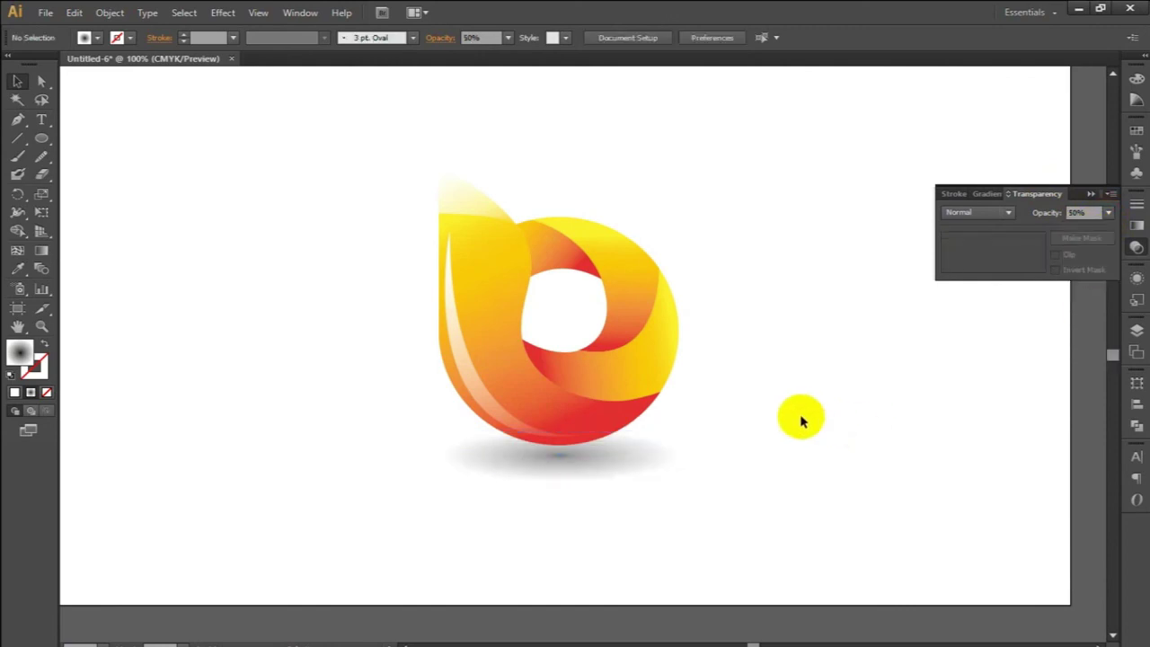
left_click(633, 474)
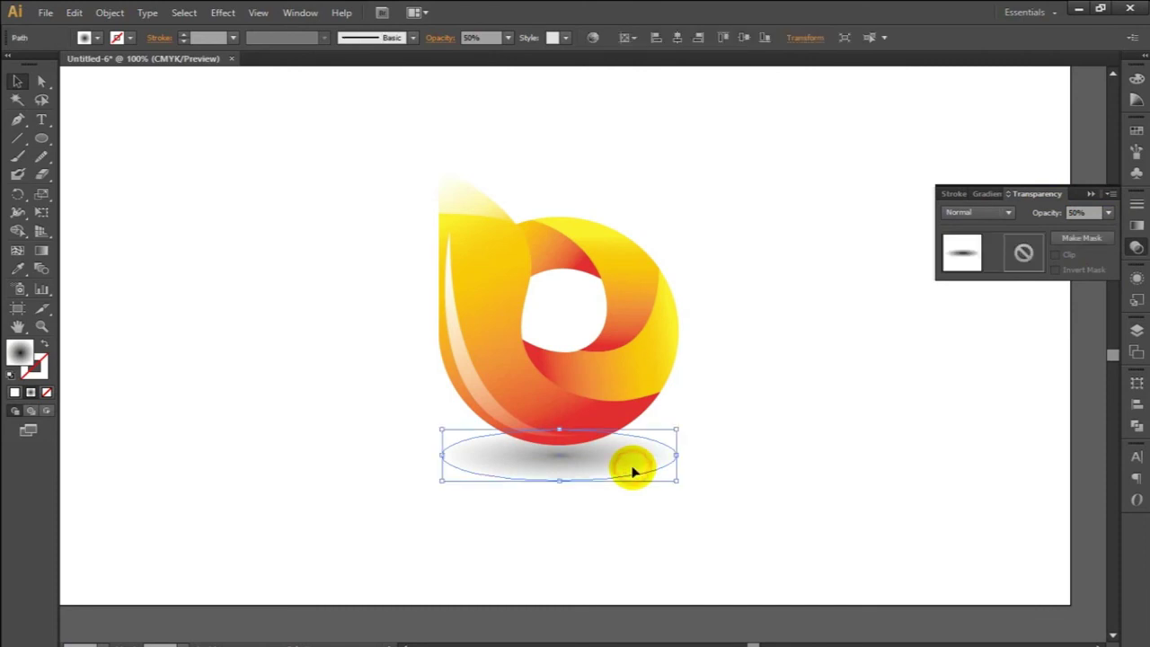
left_click(782, 391)
key("ctrl+minus")
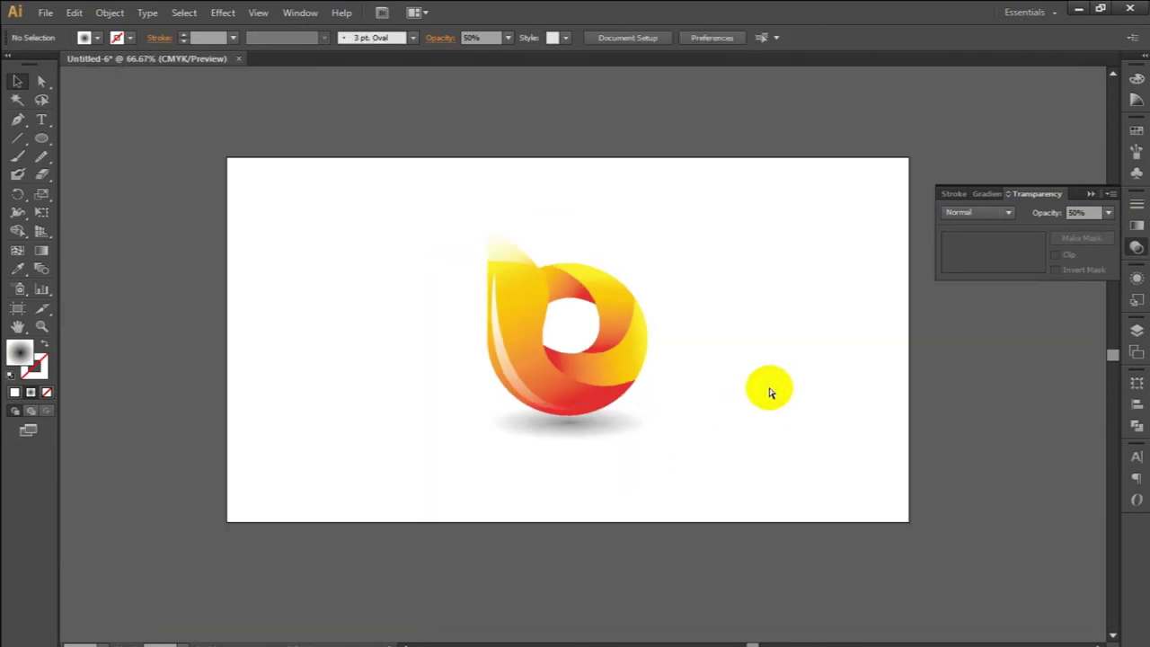
key("ctrl+plus")
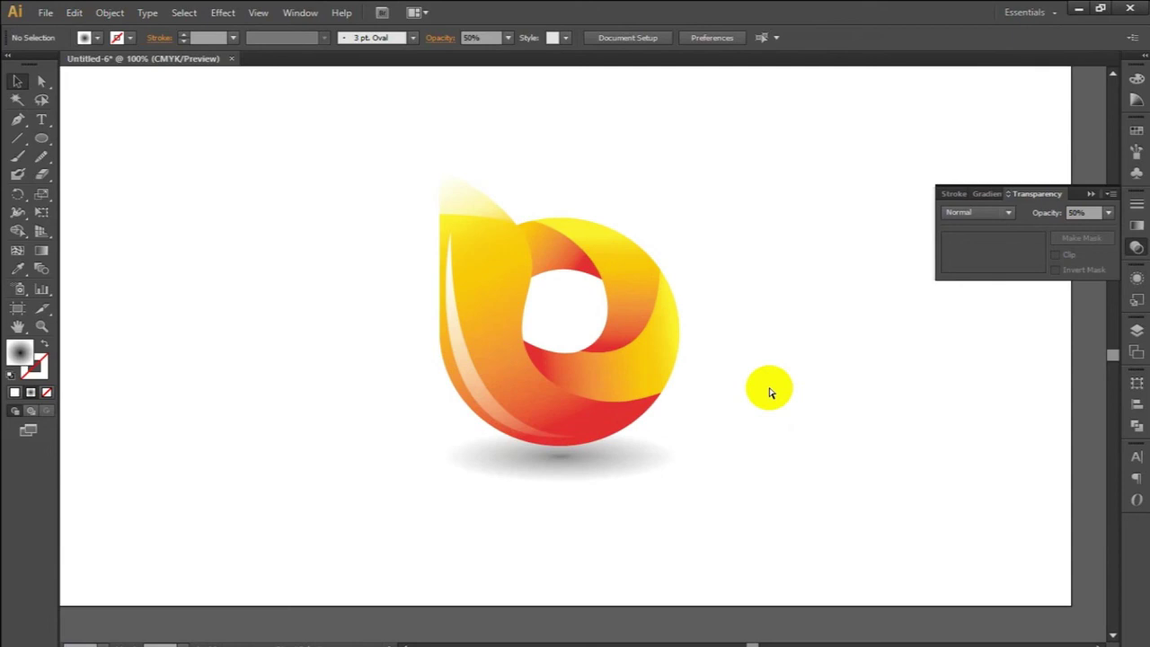